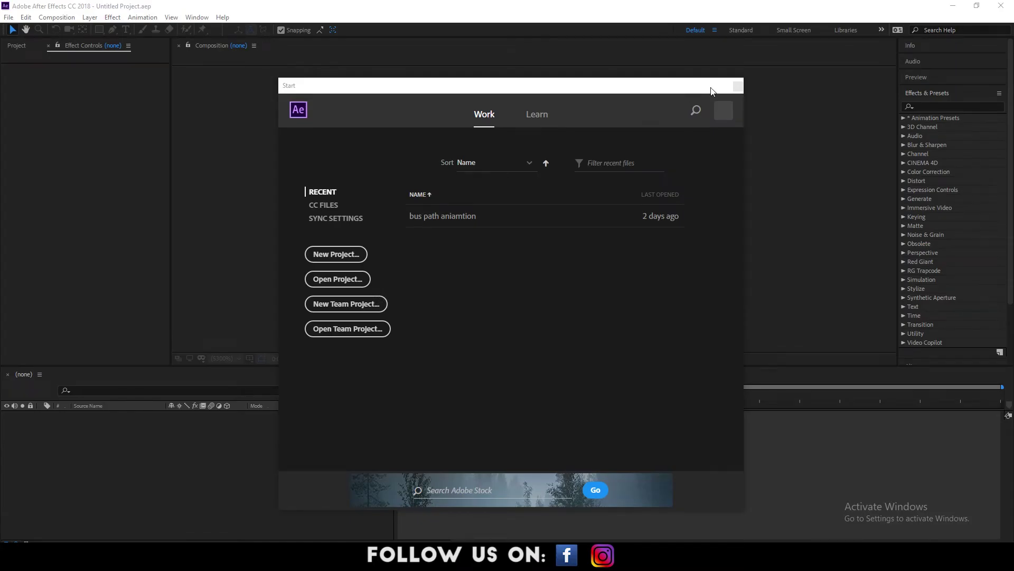
Step: Create the 'particles text animation' composition using the HDTV 1080 25 preset
click(738, 86)
click(478, 190)
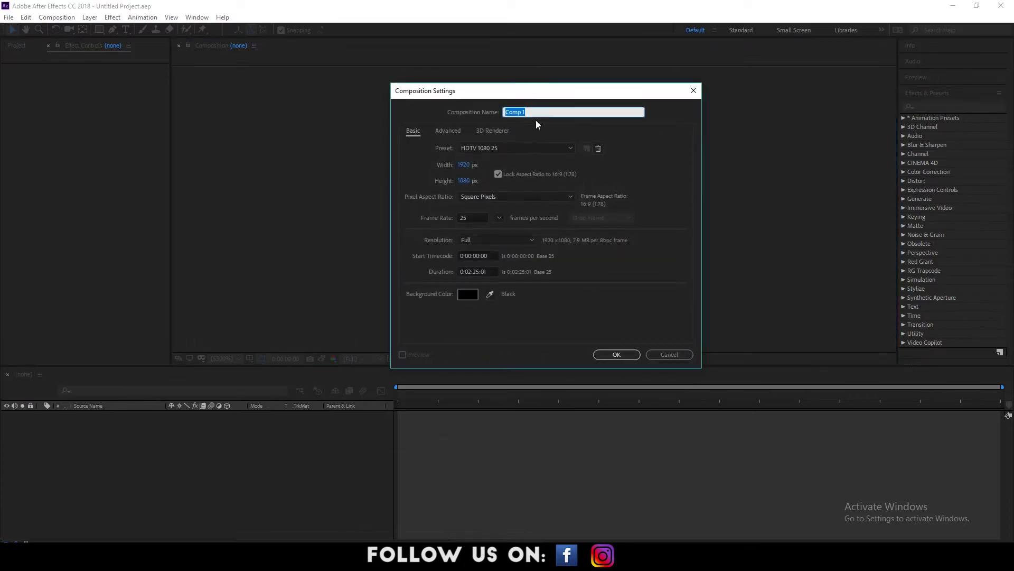
text(particles text animation)
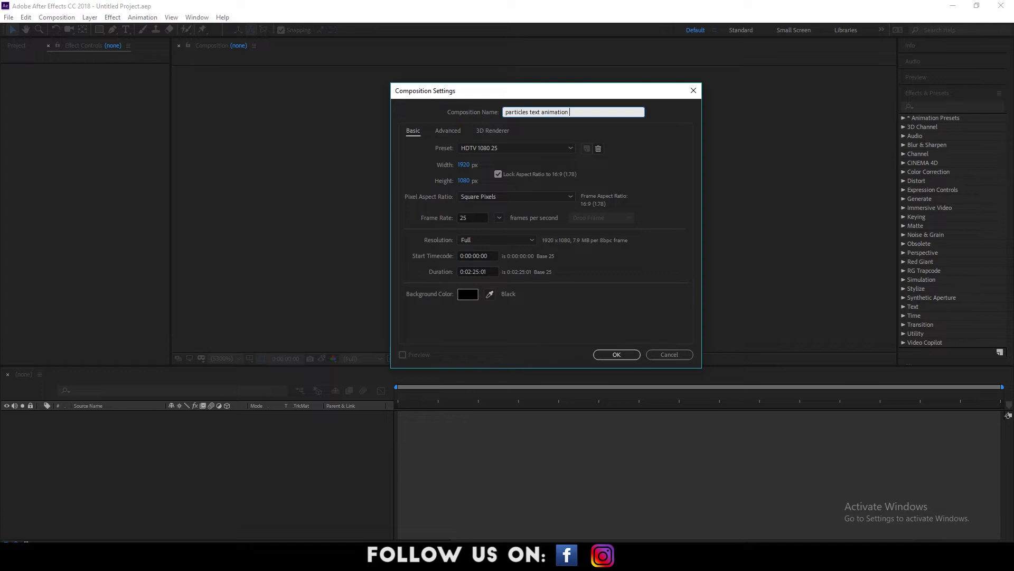
click(474, 131)
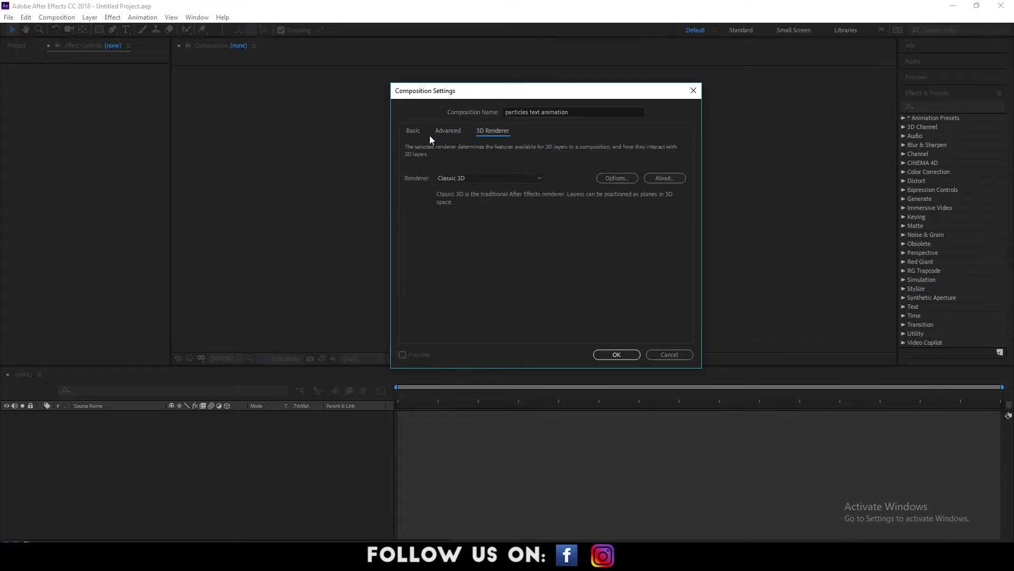
click(429, 135)
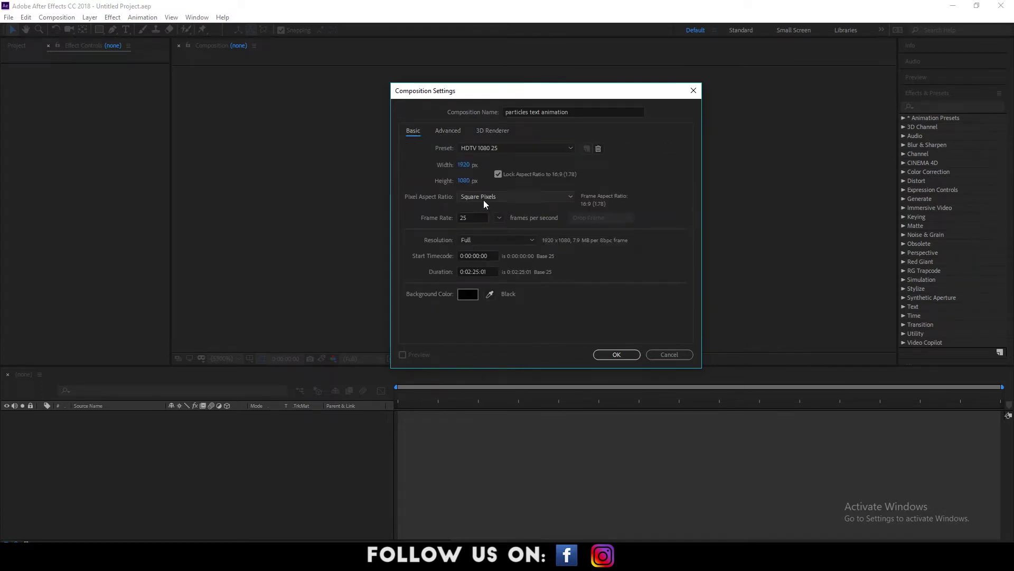
click(492, 149)
click(491, 418)
click(616, 353)
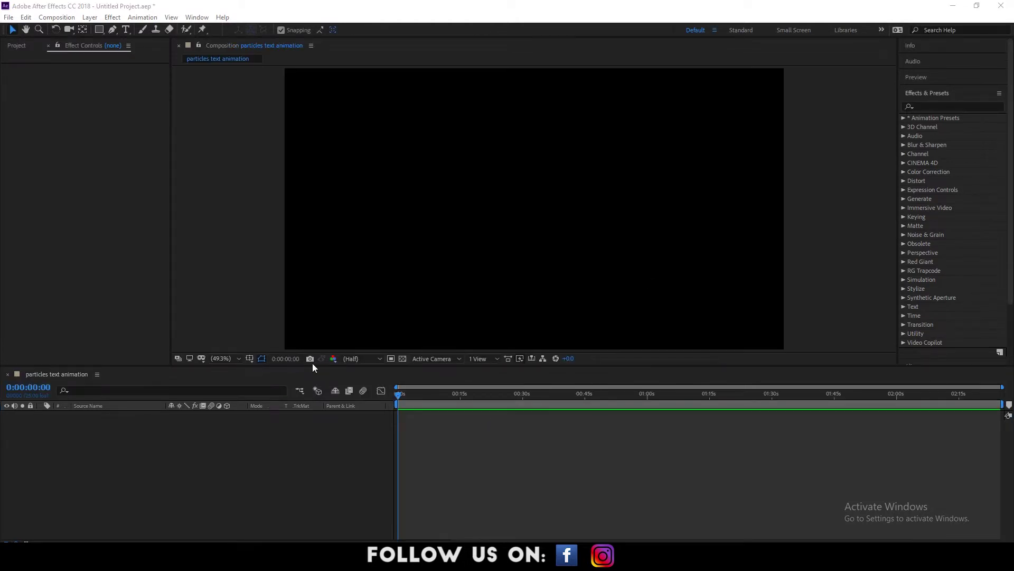
Step: Add a new solid layer from the timeline menu and name it BG
right_click(113, 444)
mouse_move(163, 330)
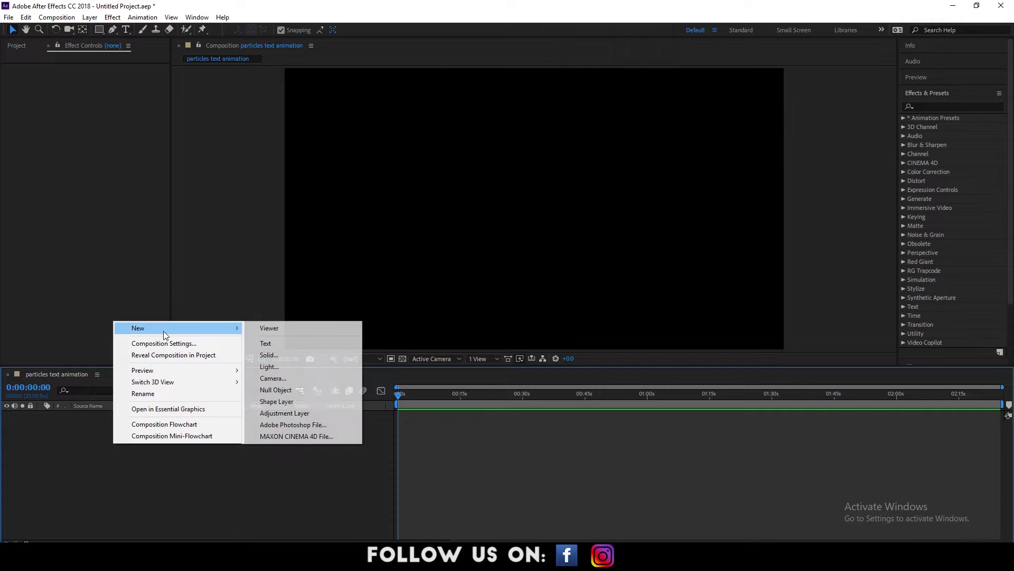
click(300, 354)
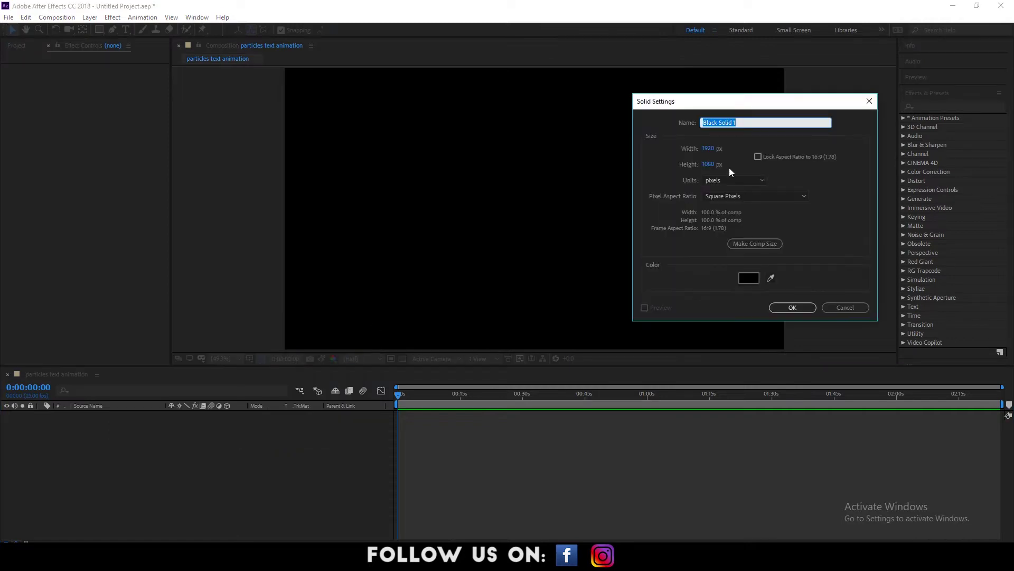
text(BN)
Step: Confirm the BG solid and apply the Gradient Ramp effect (searched with 'GRAD') to it
click(783, 309)
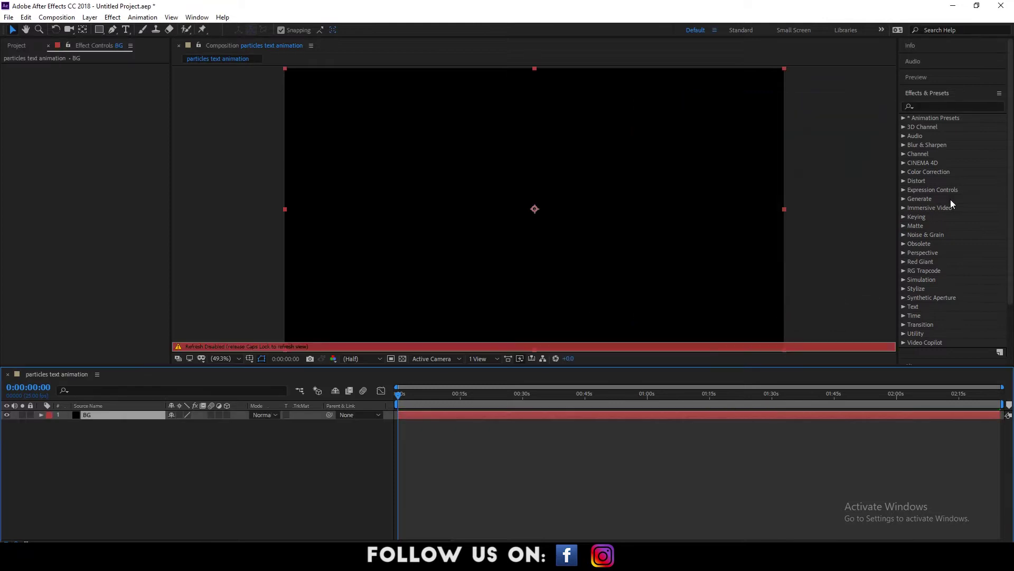
click(928, 107)
text(GRA)
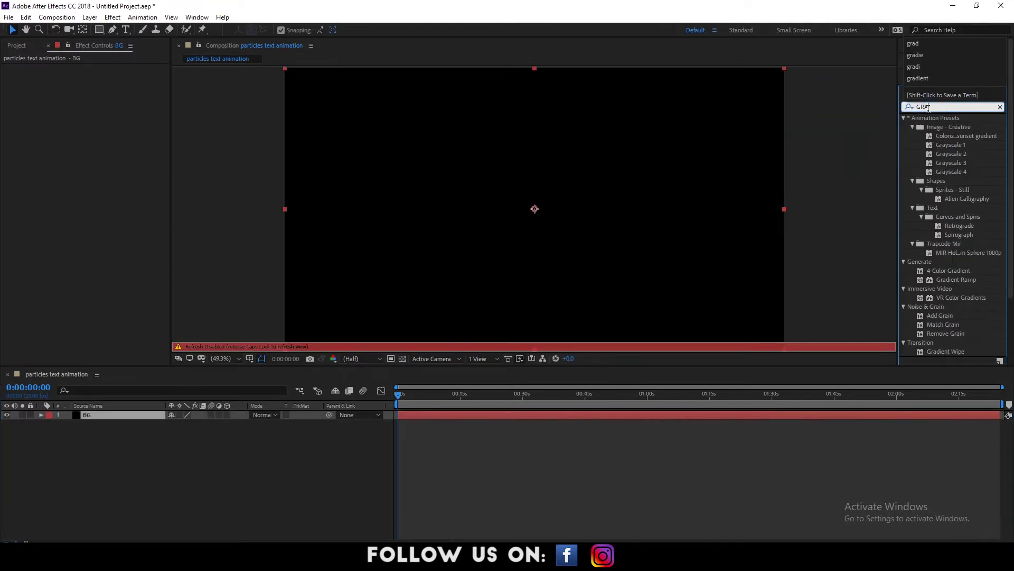
text(D)
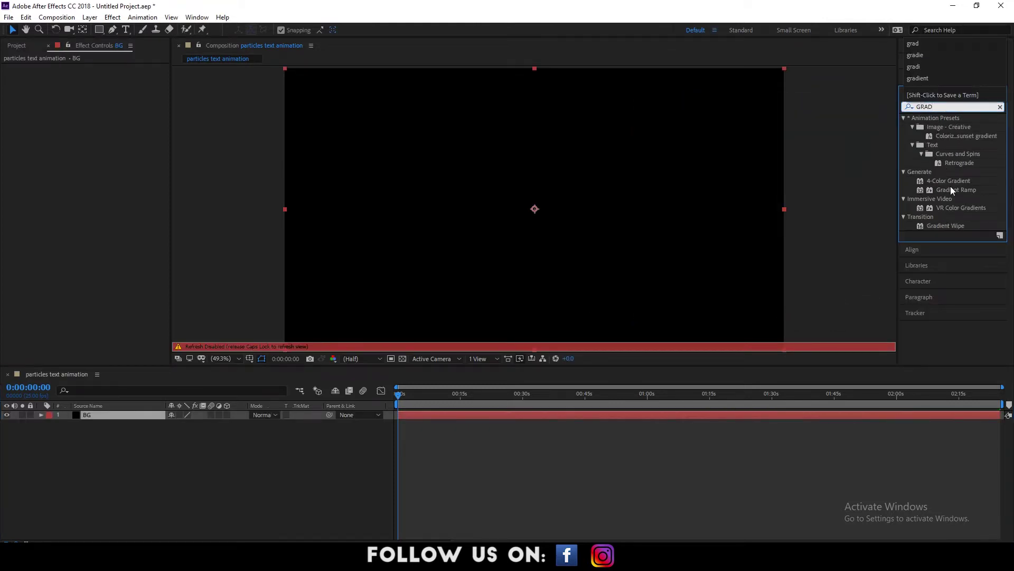
drag(954, 192, 493, 179)
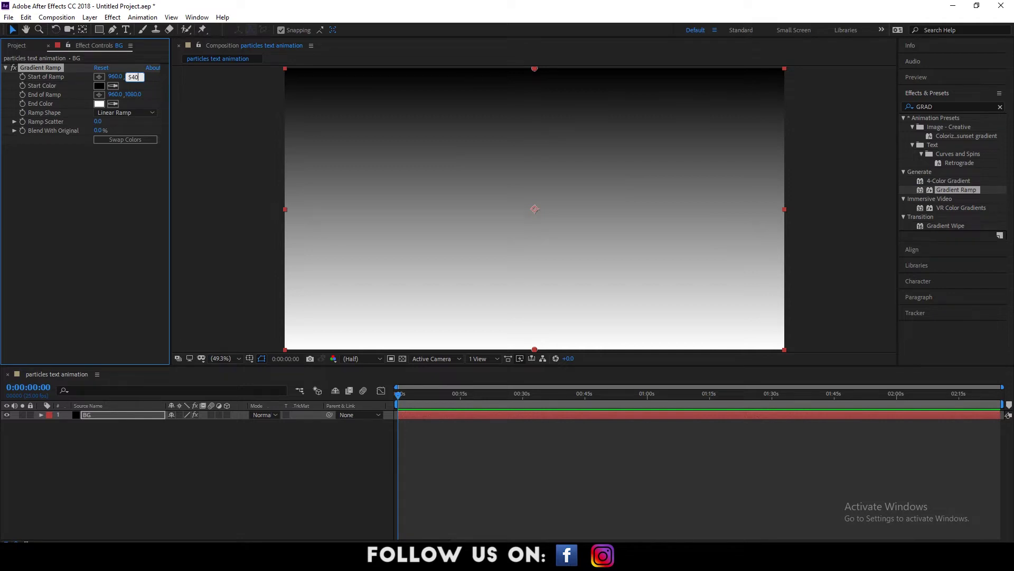
Step: Put the ramp start at mid-frame and the ramp end at 1920, 1440
drag(130, 78, 134, 77)
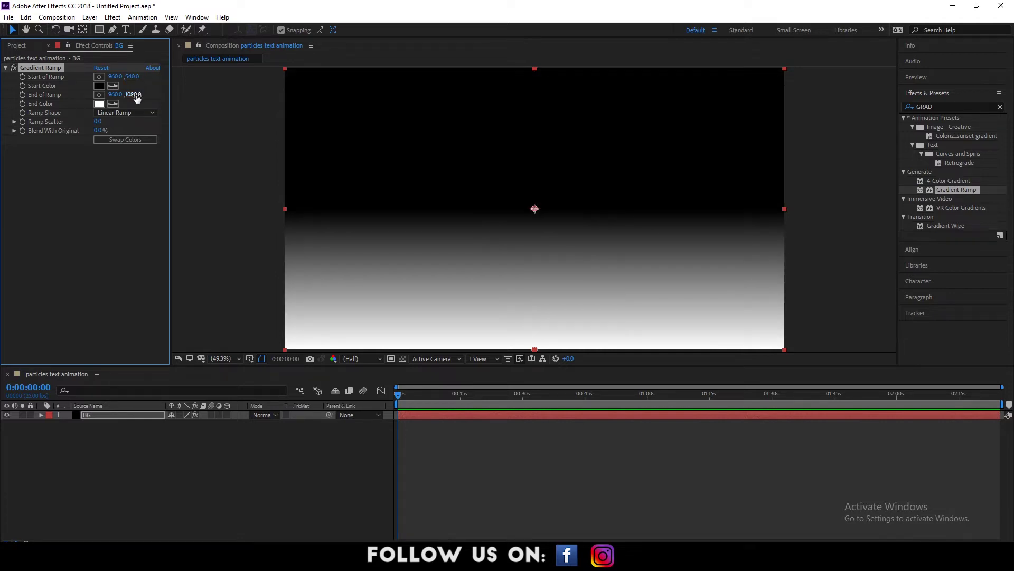
click(114, 94)
text(1920)
key(Return)
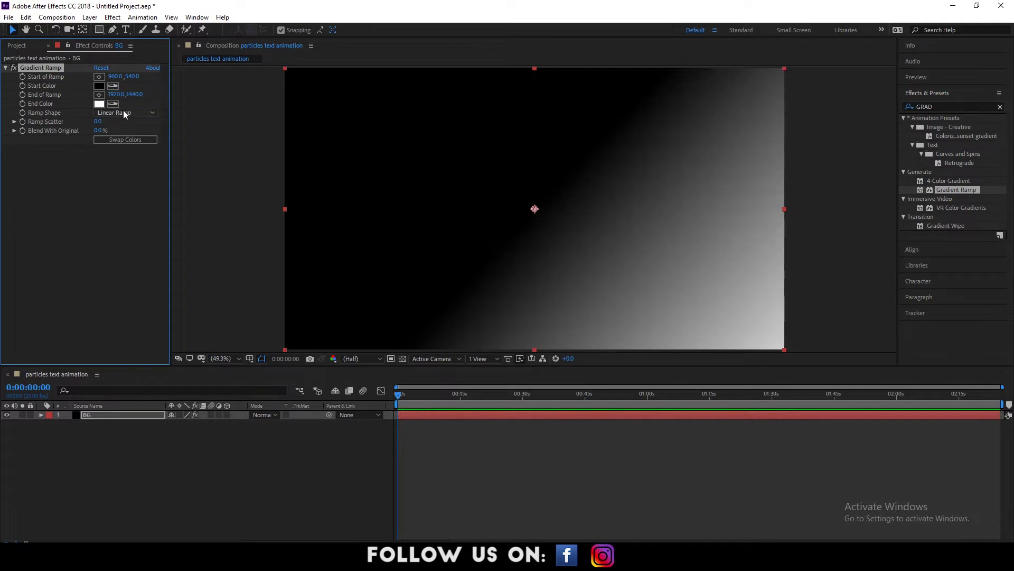
click(120, 114)
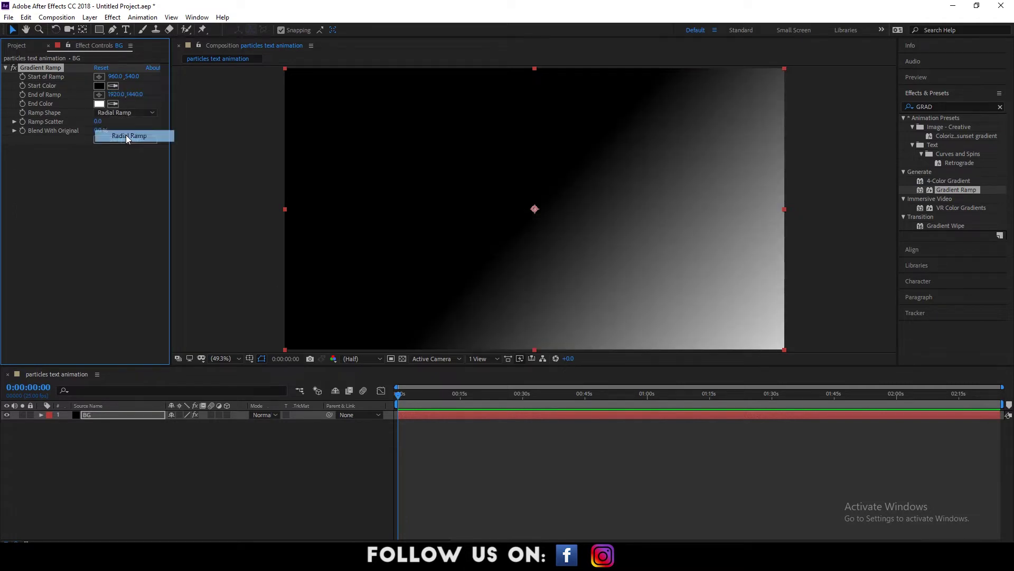
click(134, 95)
text(1440)
key(Return)
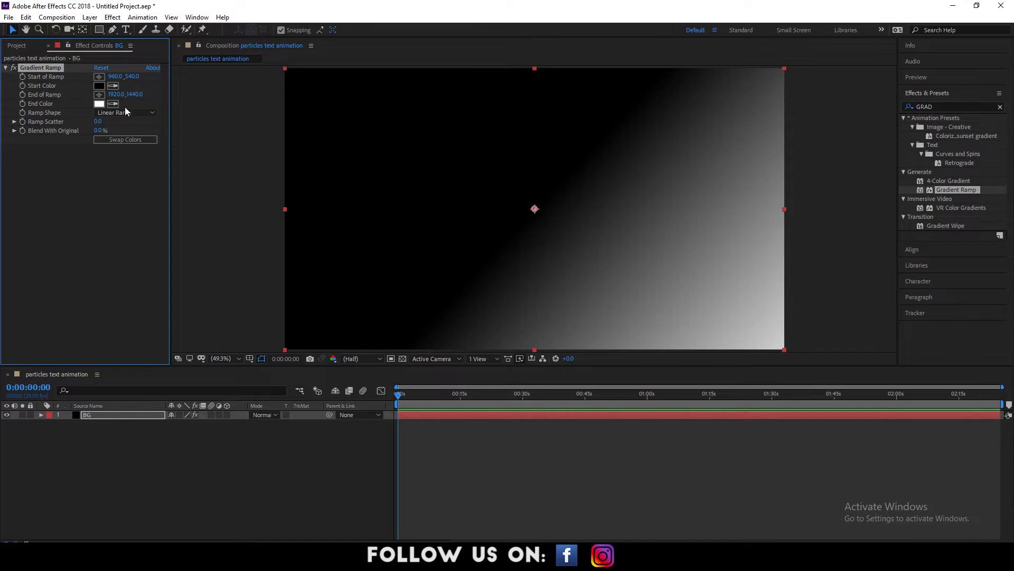
Step: Make the ramp radial and swap its colours so the centre glows white
click(125, 111)
click(122, 132)
click(122, 139)
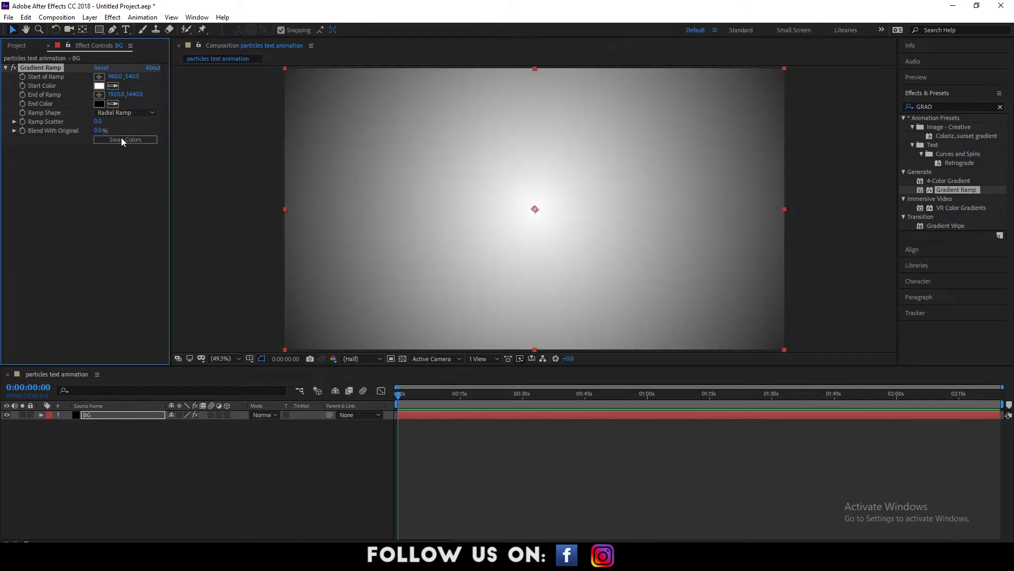
drag(433, 396, 402, 396)
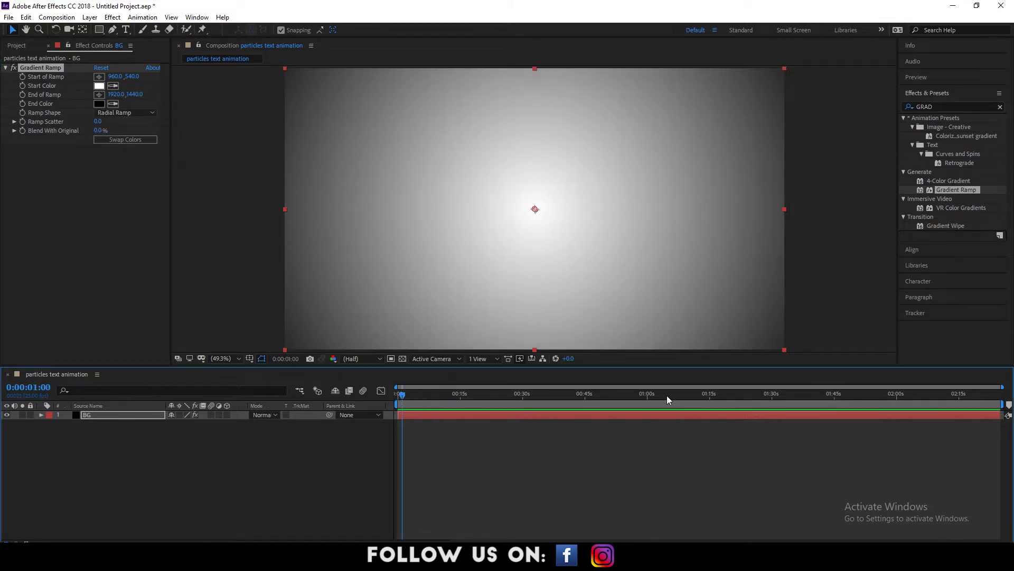
Step: Create a new solid layer named 'particles polygon'
right_click(99, 492)
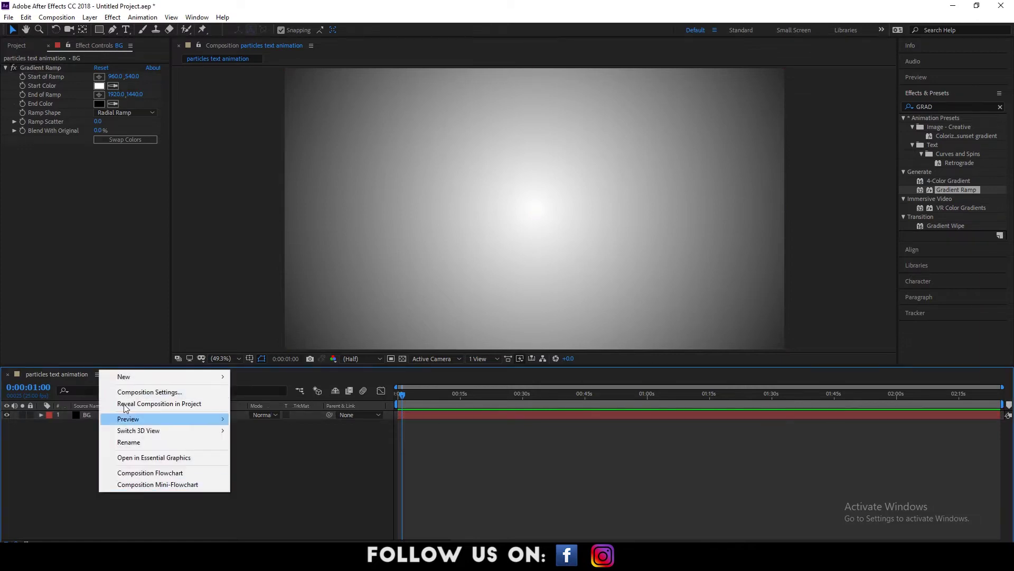
mouse_move(129, 378)
click(266, 401)
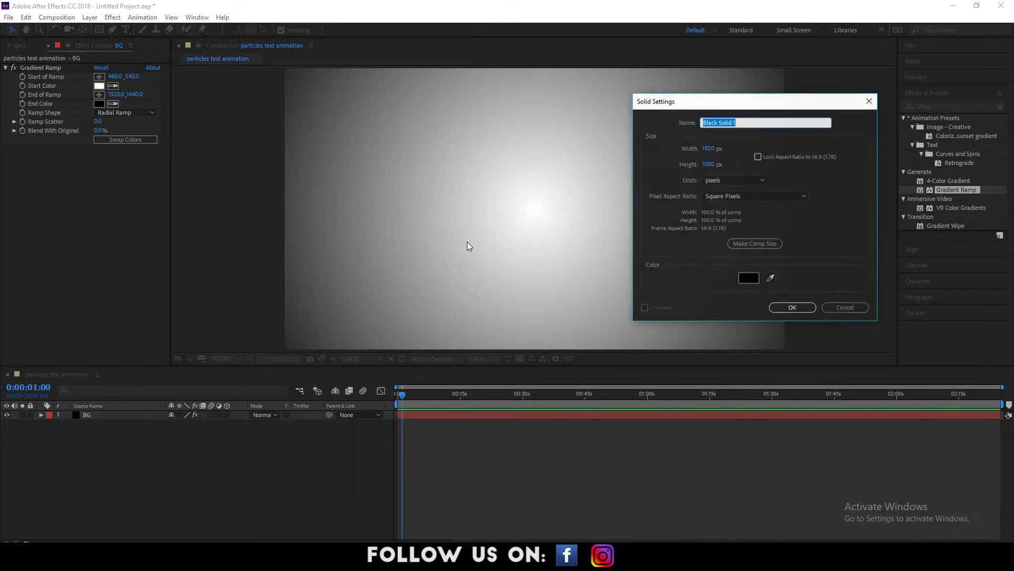
text(particles polygon)
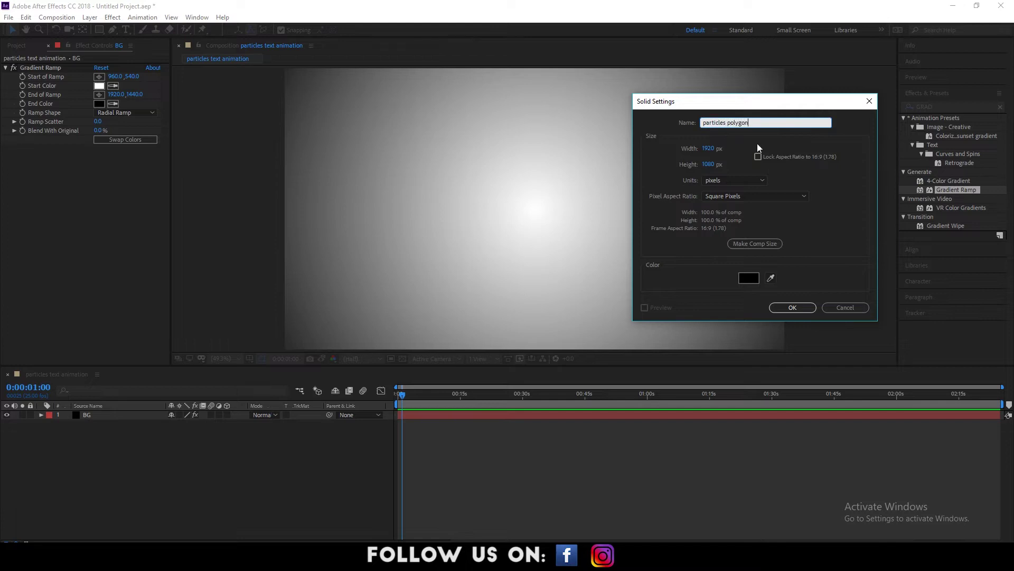
click(818, 236)
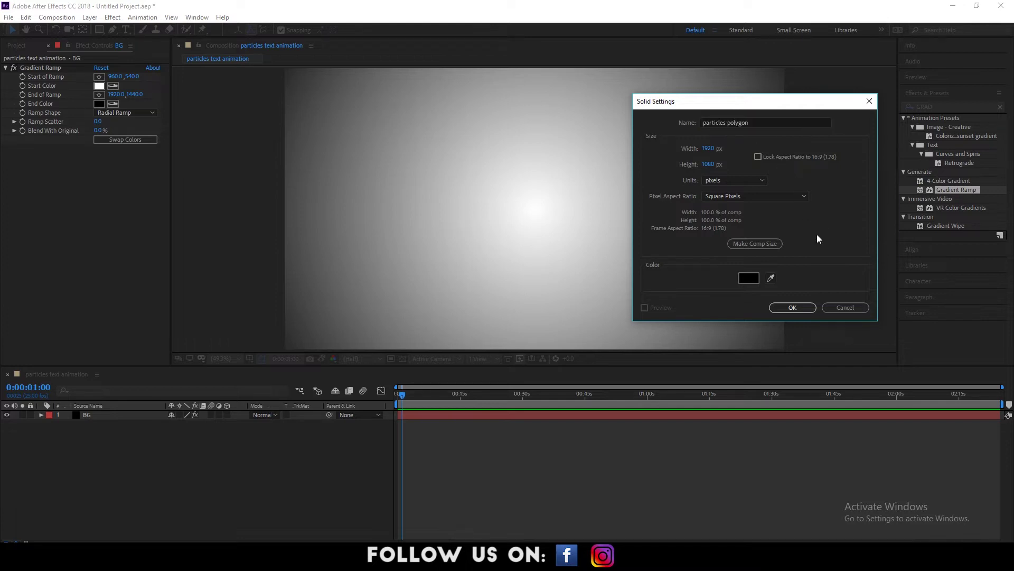
click(793, 308)
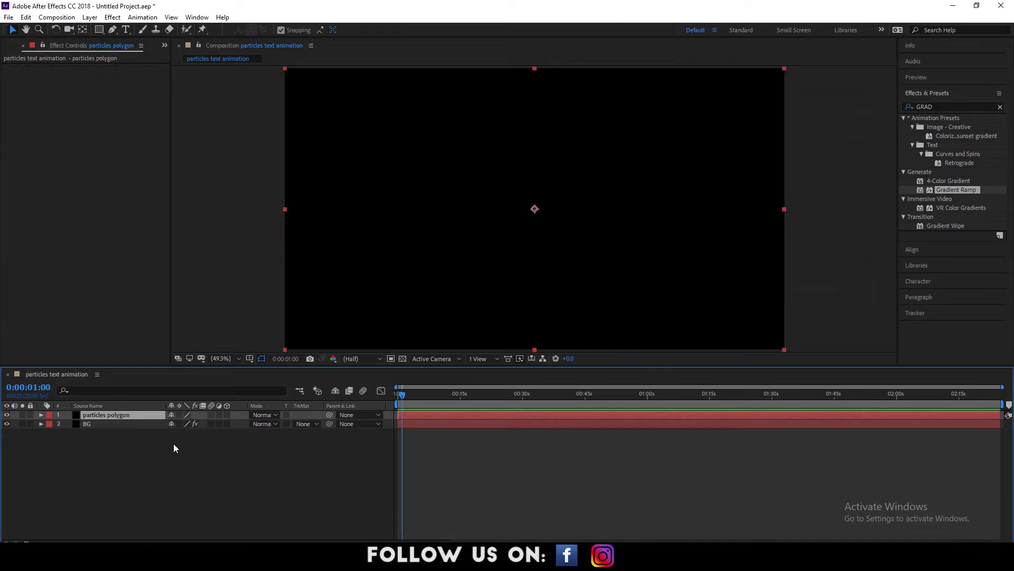
Step: Apply CC Particle Systems II to the particles polygon layer
click(128, 449)
click(97, 415)
right_click(97, 415)
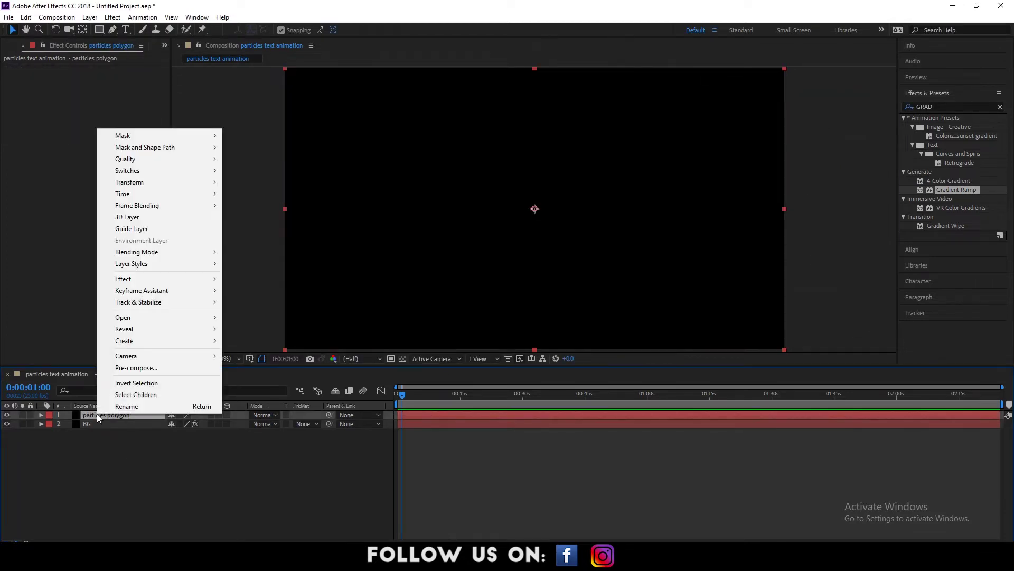
mouse_move(206, 278)
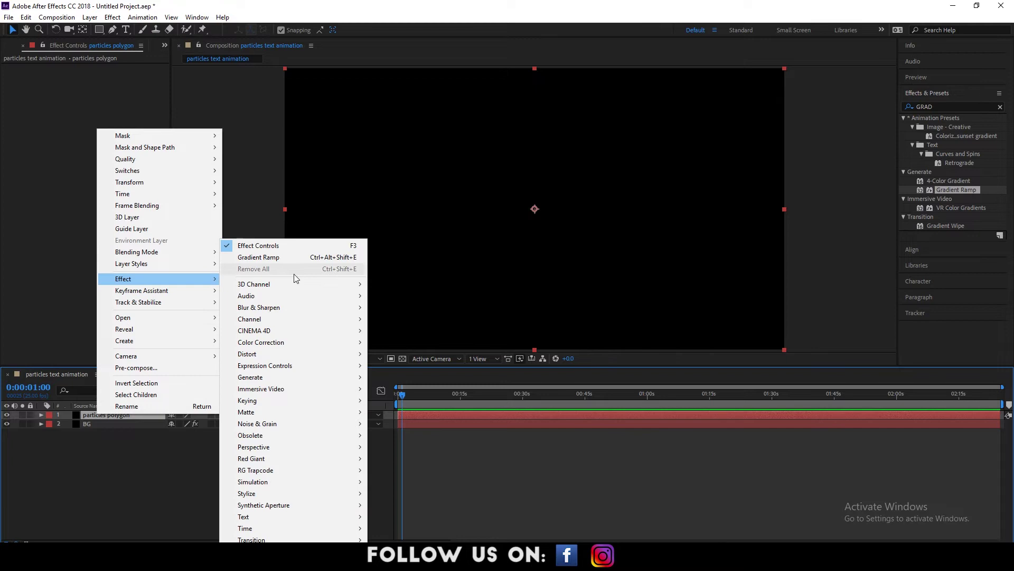
mouse_move(268, 482)
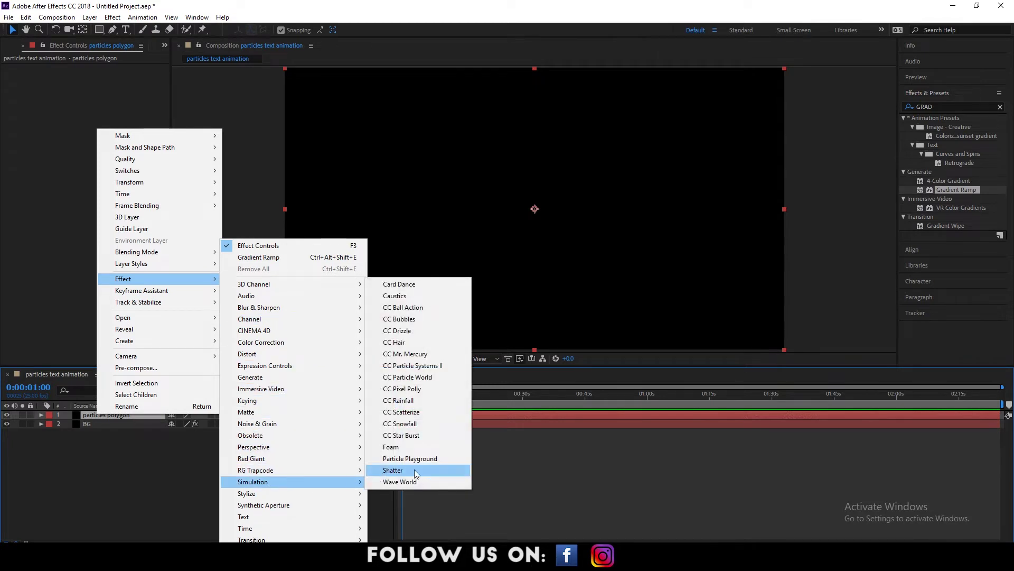
click(421, 365)
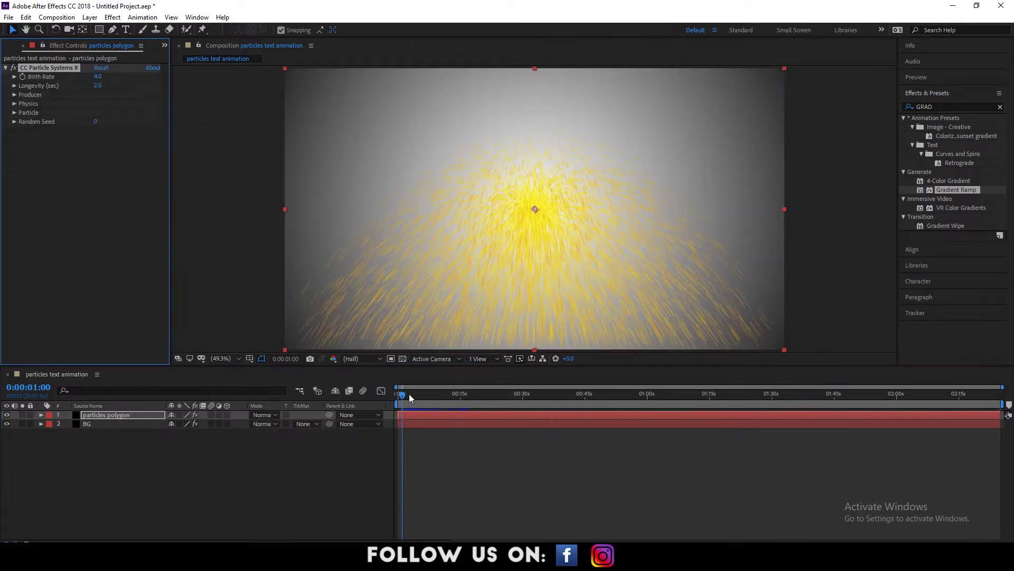
click(404, 395)
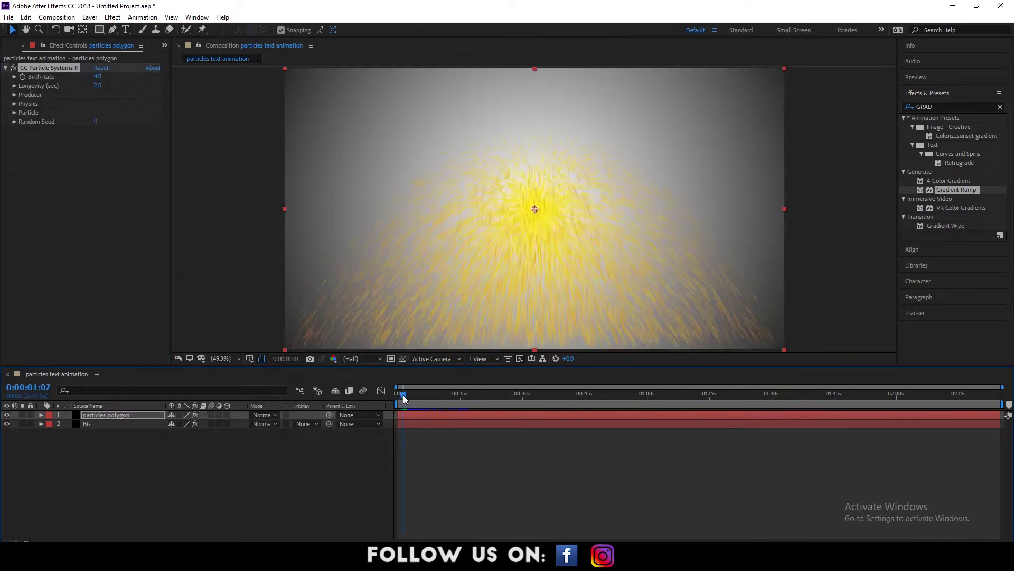
Step: Set Birth Rate to 1.5 and Longevity to 1.3 seconds
click(99, 77)
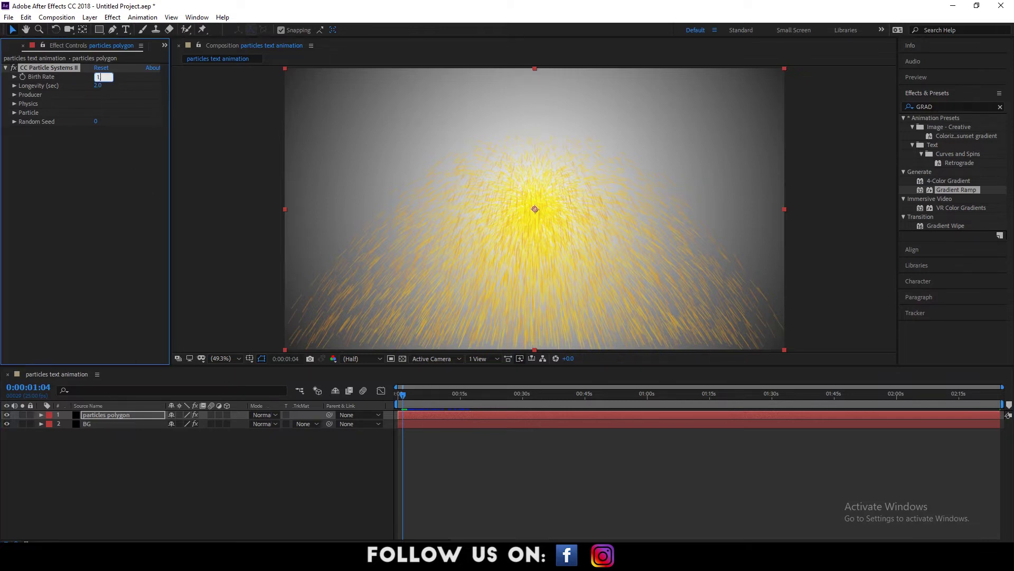
key(Return)
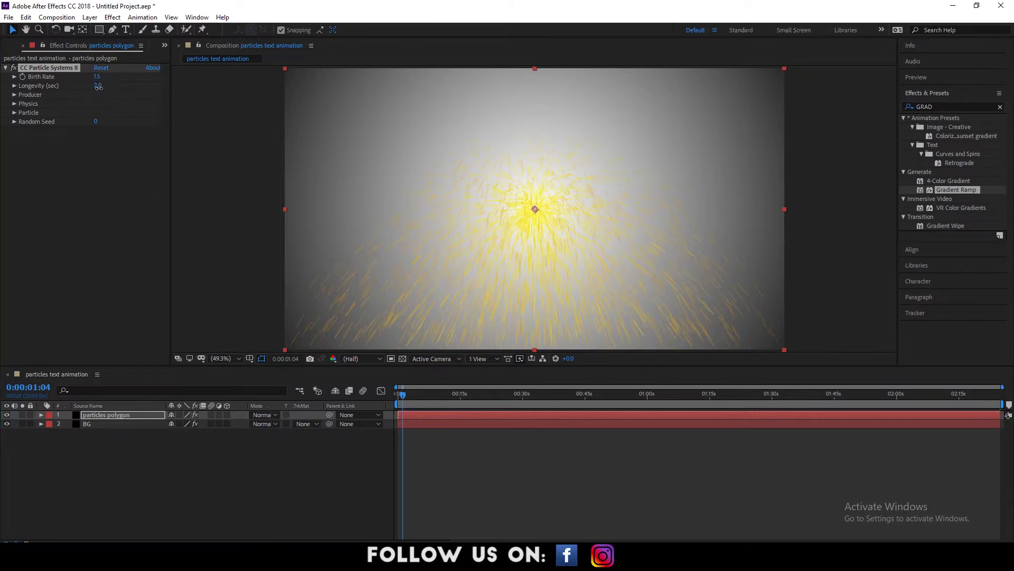
click(98, 86)
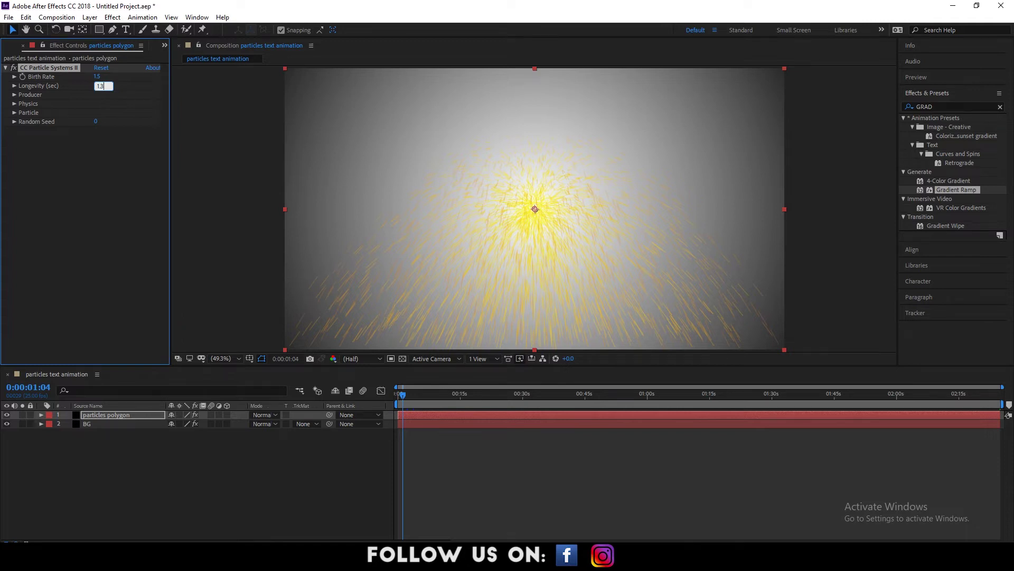
key(Return)
Step: Keyframe the emitter Position from the left edge to past the right edge by 8 seconds, and set Radius Y to 0
click(15, 95)
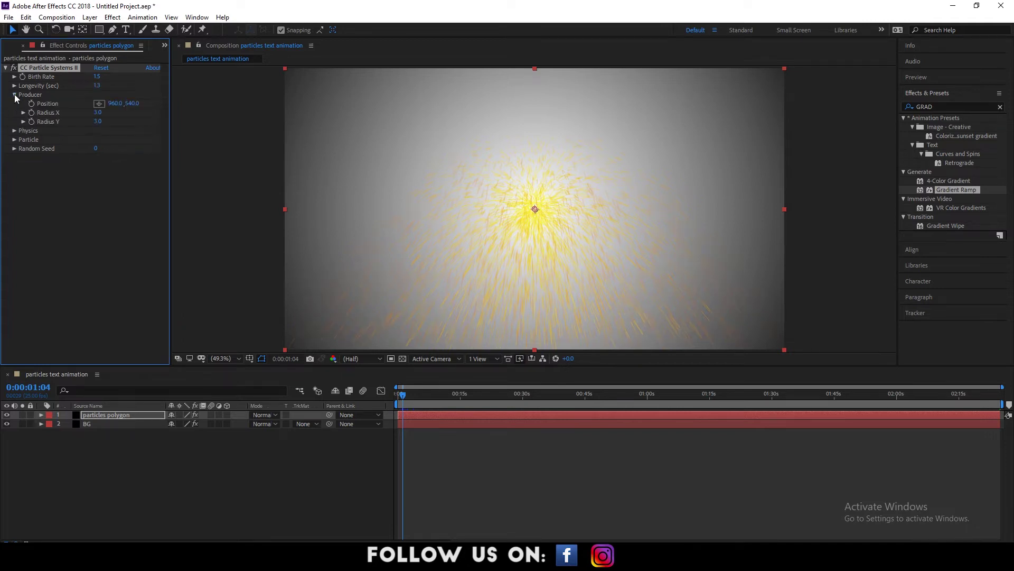
click(400, 403)
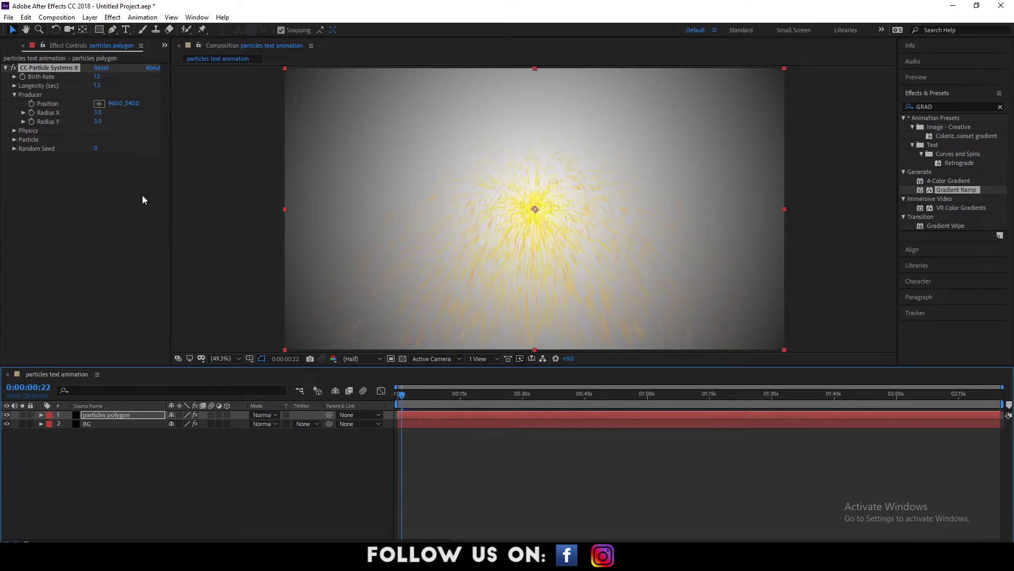
drag(112, 103, 1, 113)
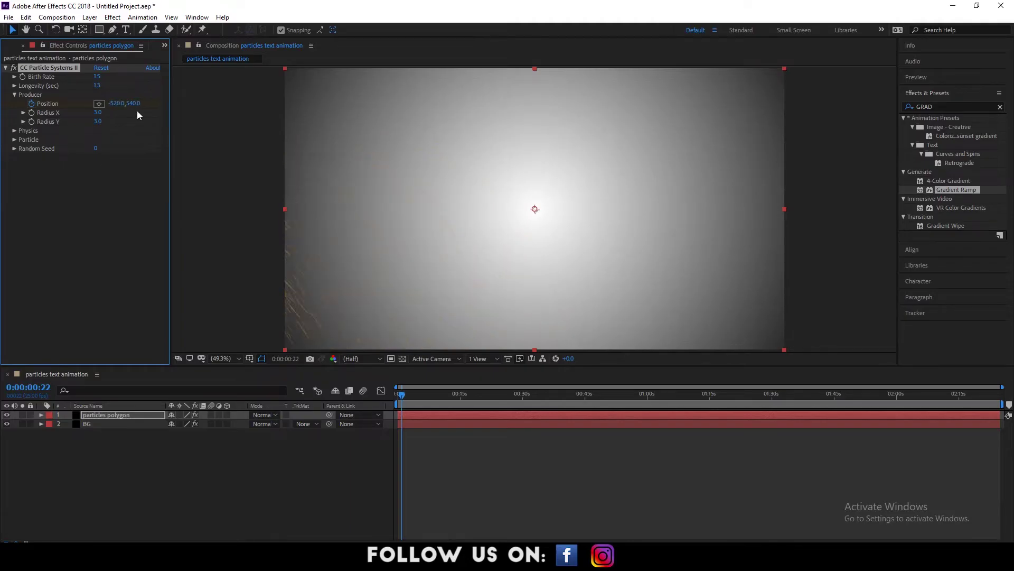
drag(410, 395, 432, 395)
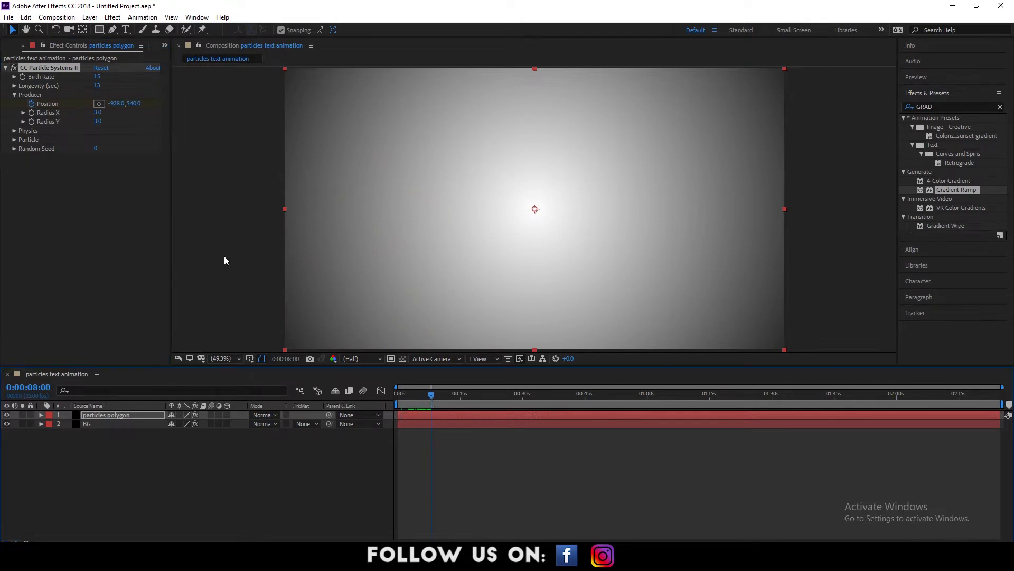
drag(117, 103, 759, 151)
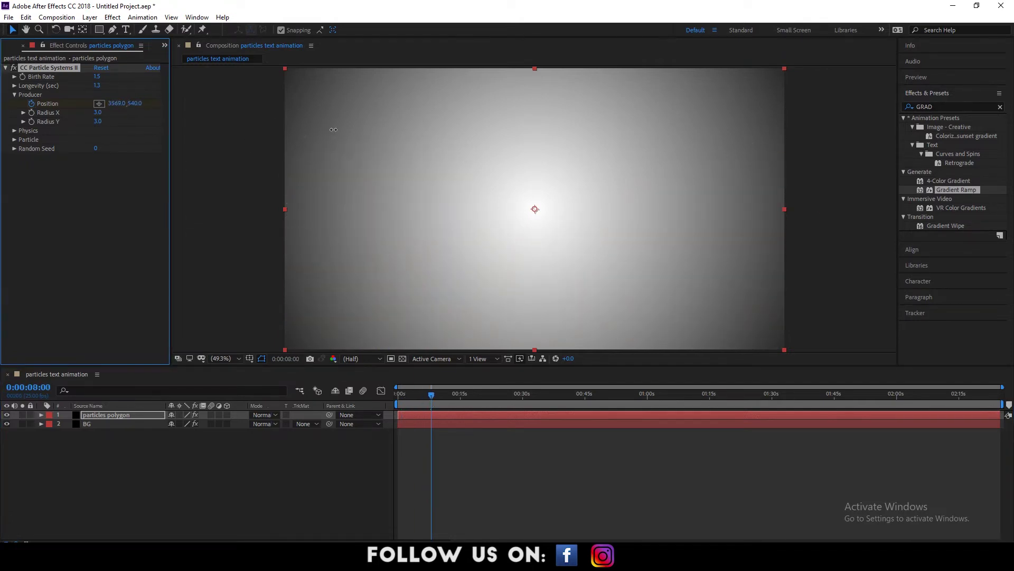
drag(333, 129, 339, 130)
key(u)
mouse_move(431, 394)
mouse_down()
mouse_move(403, 395)
mouse_move(423, 396)
mouse_move(412, 395)
mouse_up()
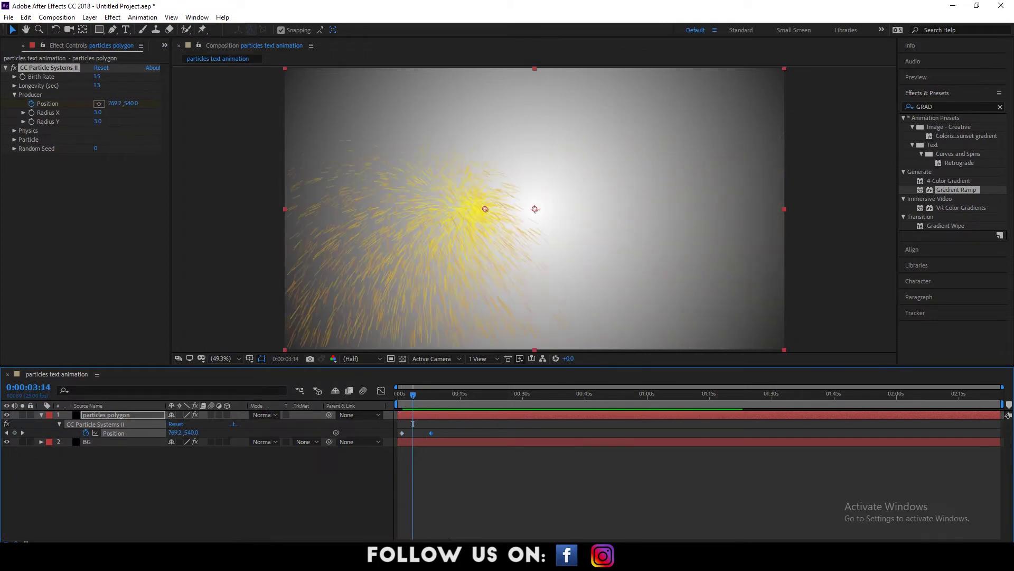
click(98, 121)
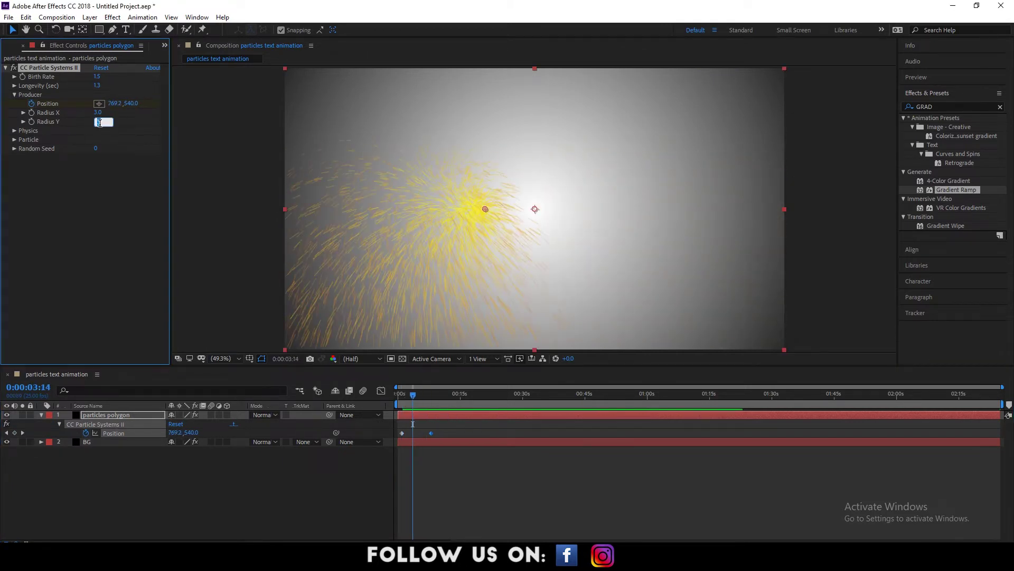
key(Return)
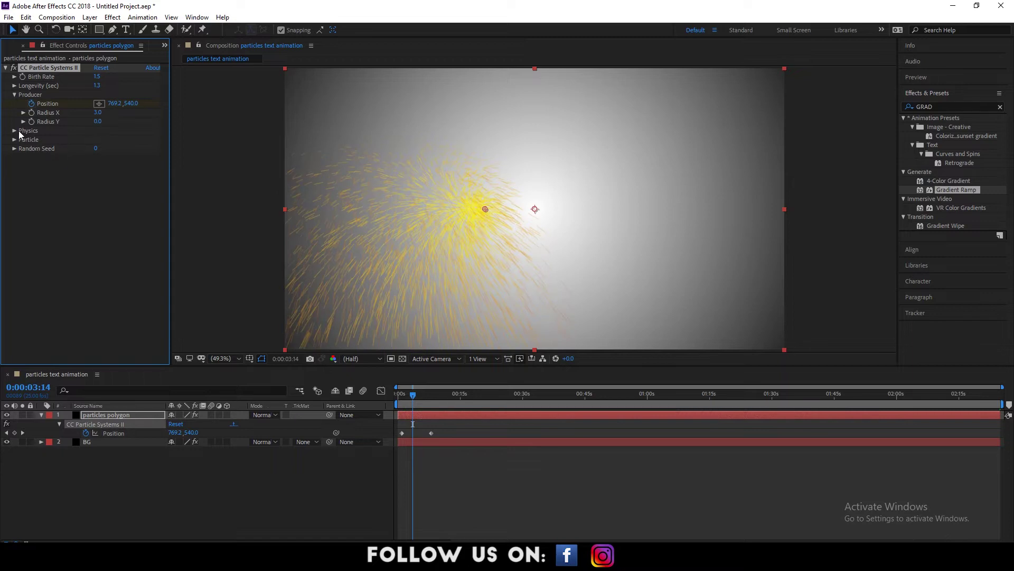
Step: Set the Physics animation to Twirly, Velocity to 0.26 and Gravity to 0
click(16, 131)
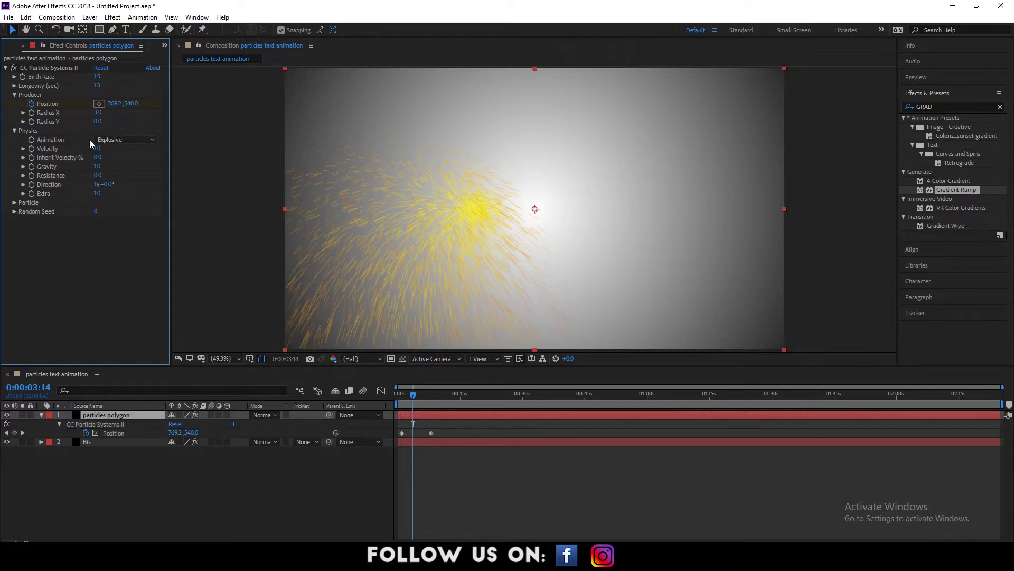
click(138, 140)
click(131, 186)
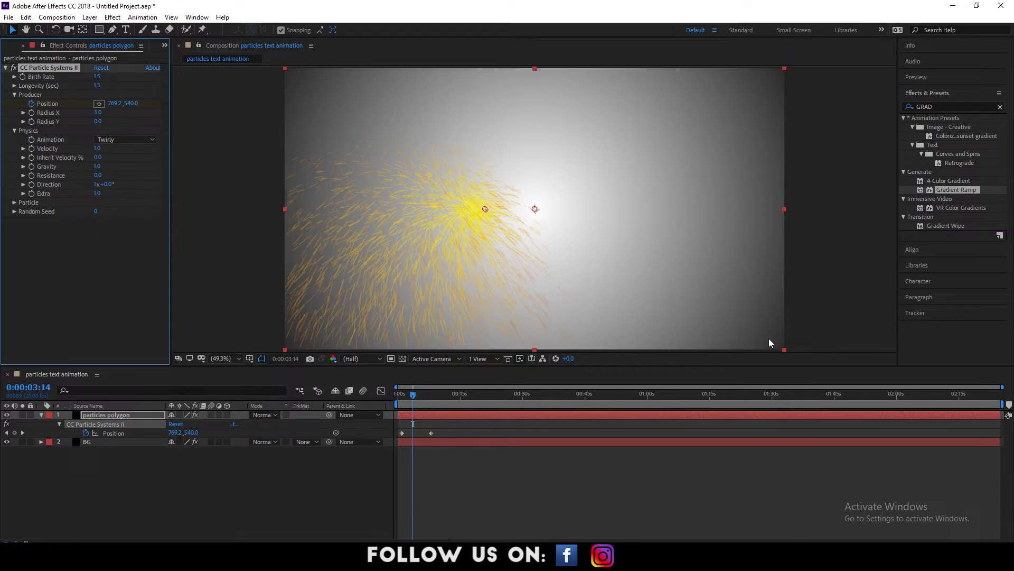
click(98, 149)
text(0.26)
key(Return)
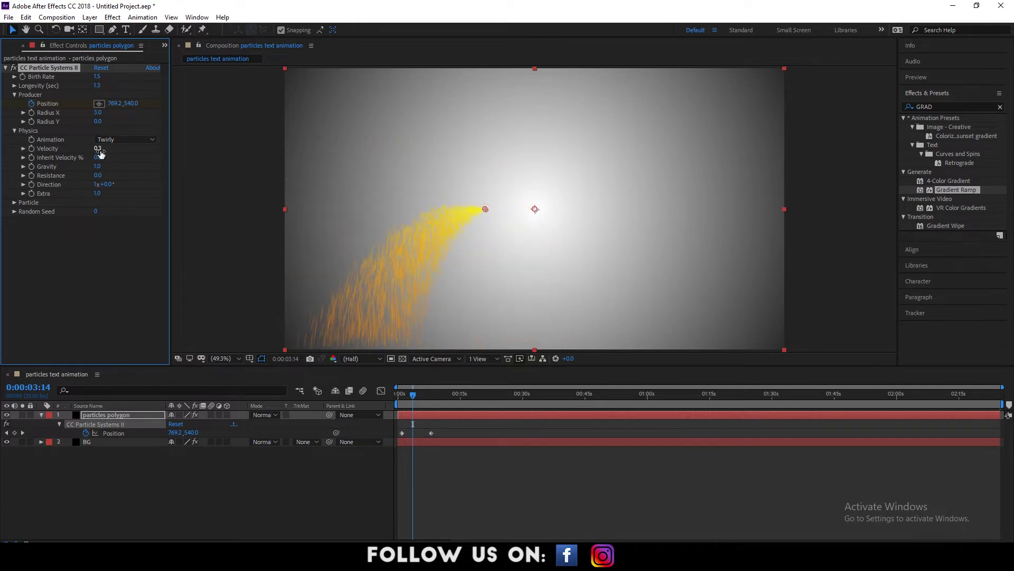
click(98, 168)
key(Return)
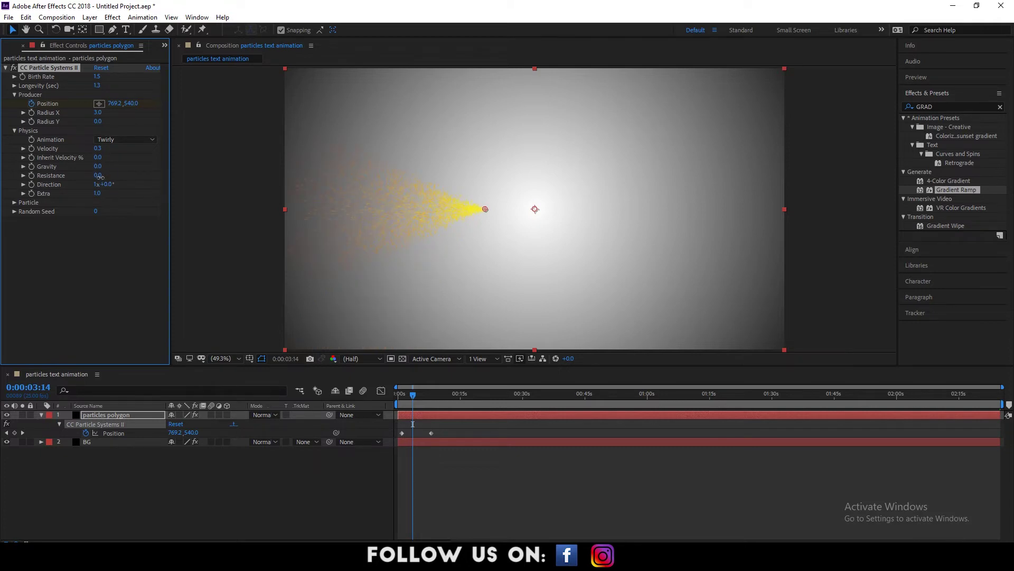
Step: Change the particle type to TriPolygon
click(15, 203)
click(101, 211)
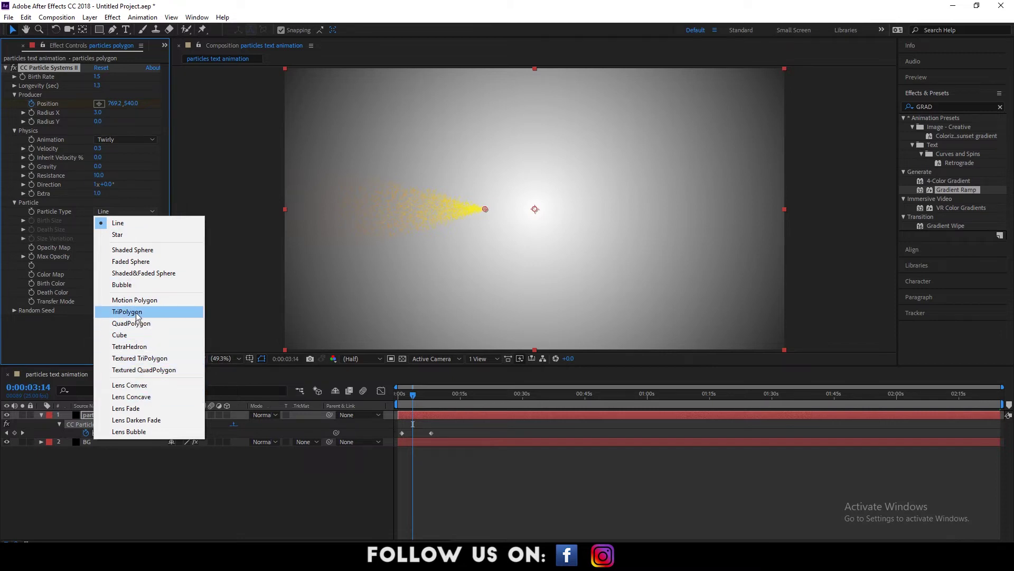
click(127, 311)
click(410, 396)
drag(410, 397, 416, 400)
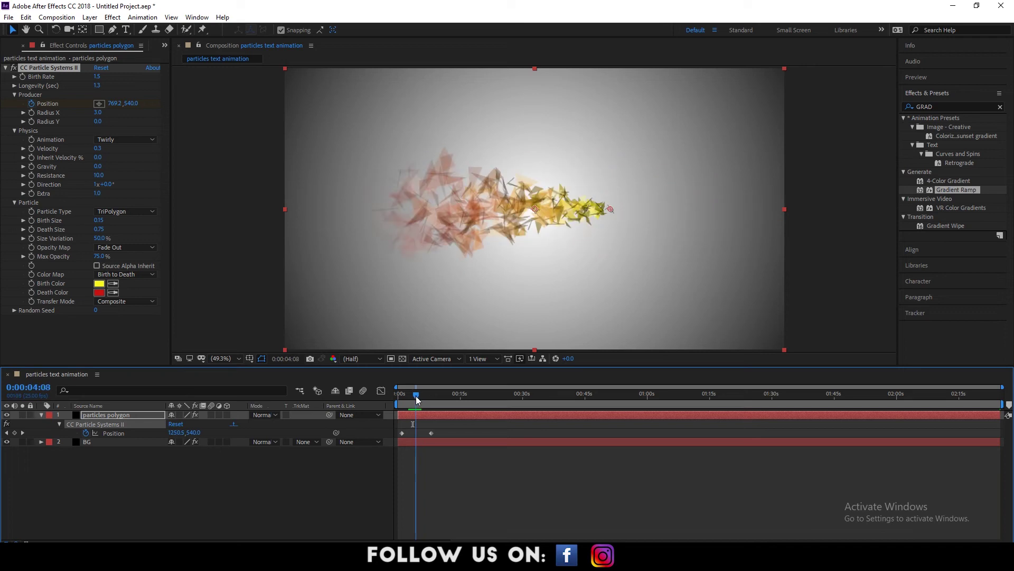
Step: Set the Opacity Map to Fade Out Sharp and the Color Map to Origin to Death
click(119, 248)
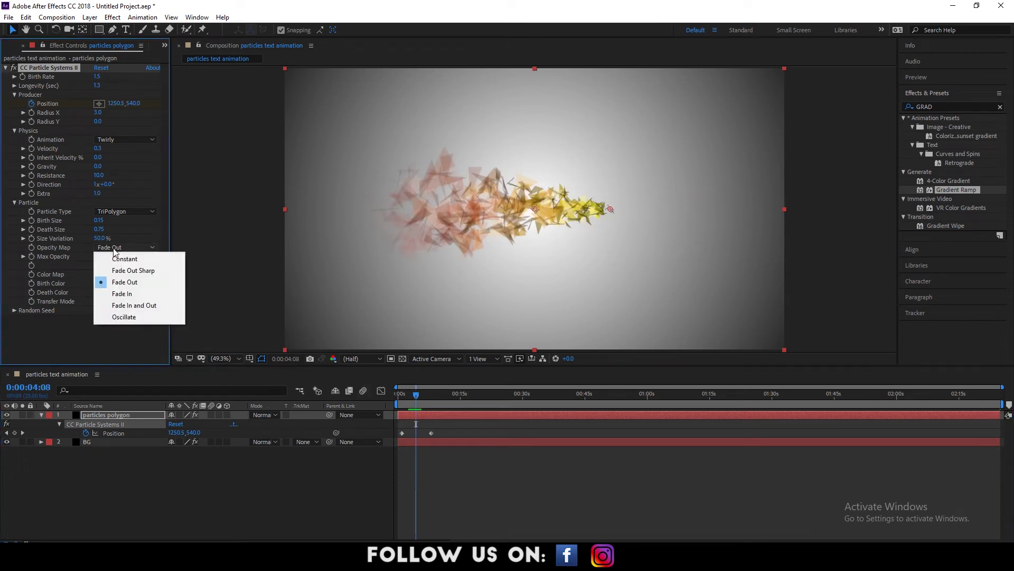
click(119, 269)
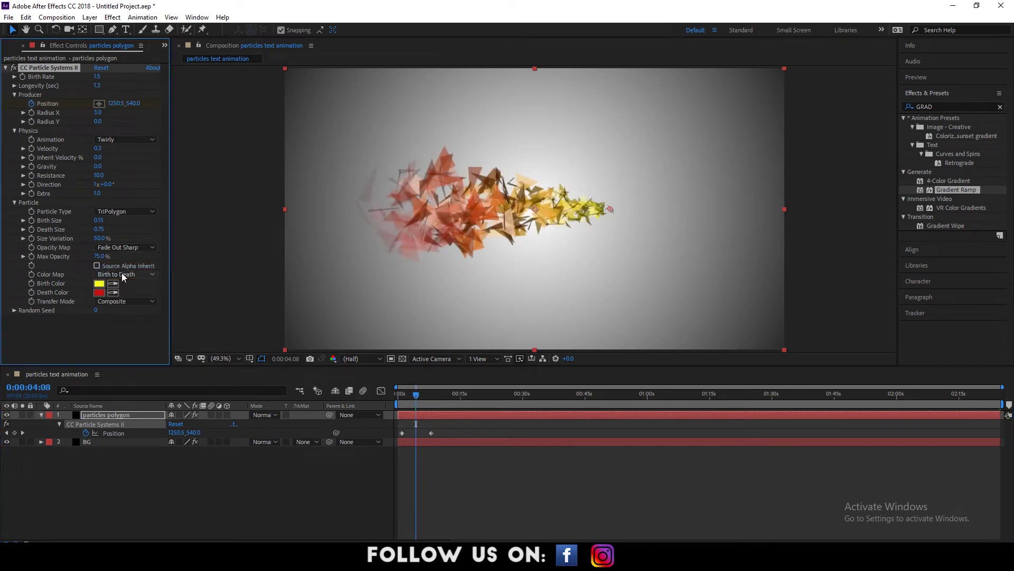
click(122, 274)
click(129, 298)
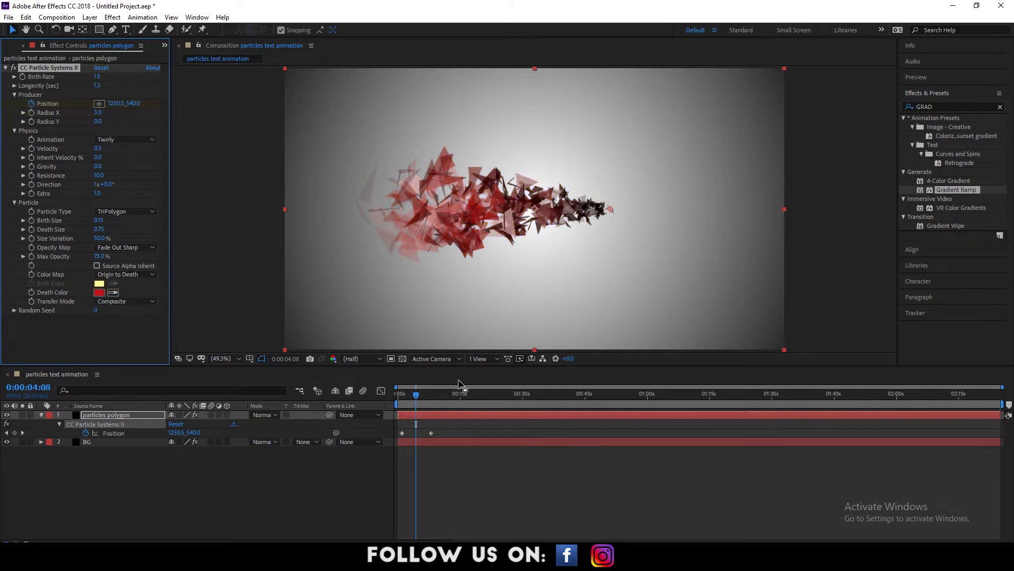
mouse_move(417, 398)
mouse_down()
mouse_move(407, 399)
mouse_move(422, 403)
mouse_up()
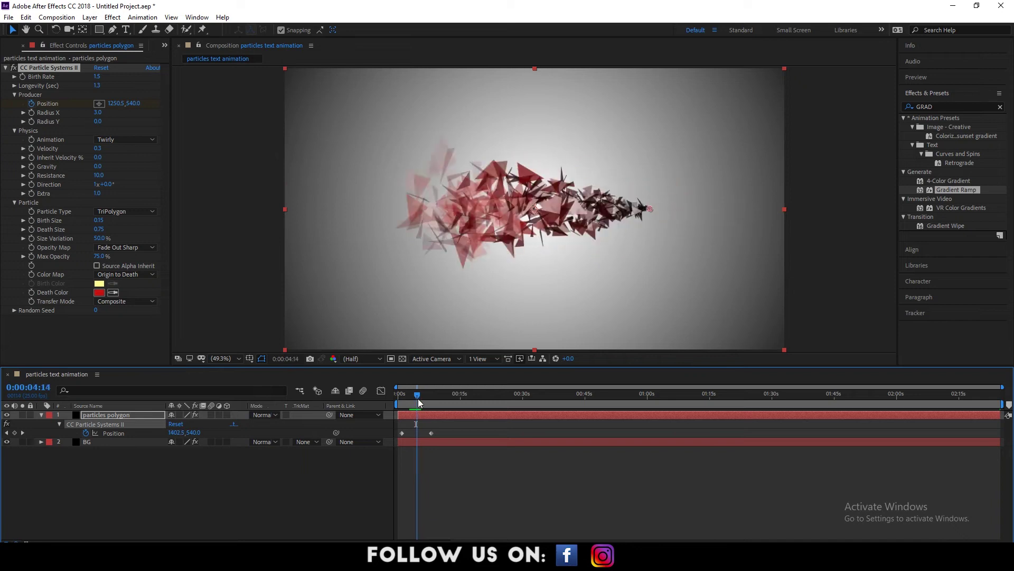
drag(418, 399, 419, 399)
Step: Switch the particle Transfer Mode to Screen and make the Death Color green
click(125, 303)
click(126, 325)
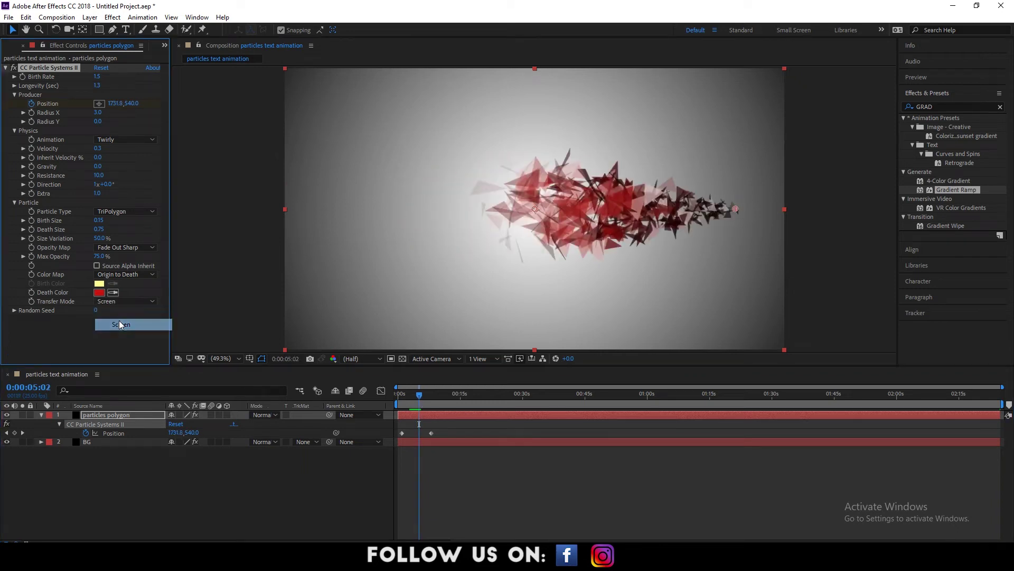
click(413, 400)
mouse_move(412, 401)
mouse_down()
mouse_move(401, 401)
mouse_move(417, 401)
mouse_up()
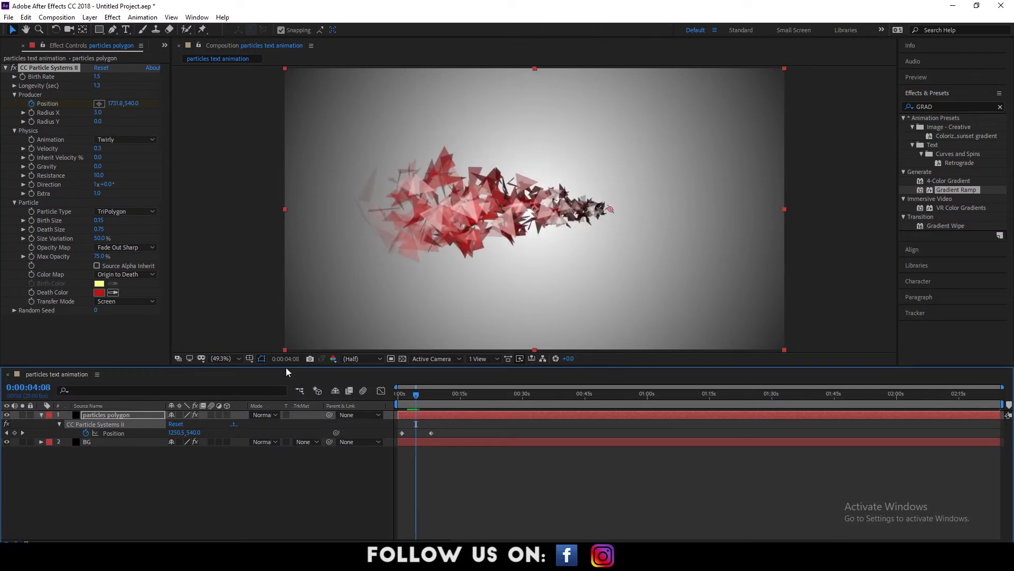
click(100, 292)
click(157, 117)
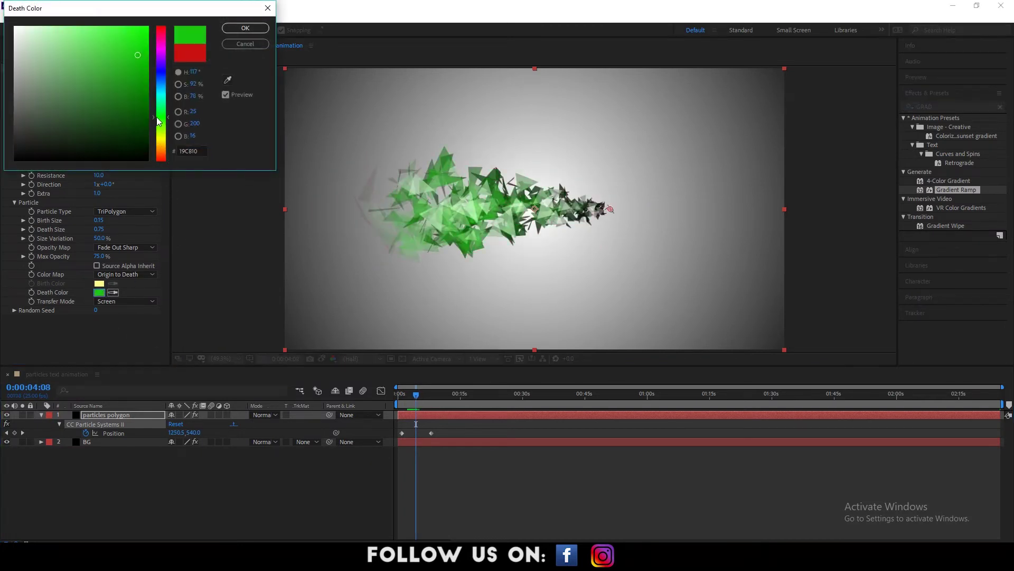
click(245, 28)
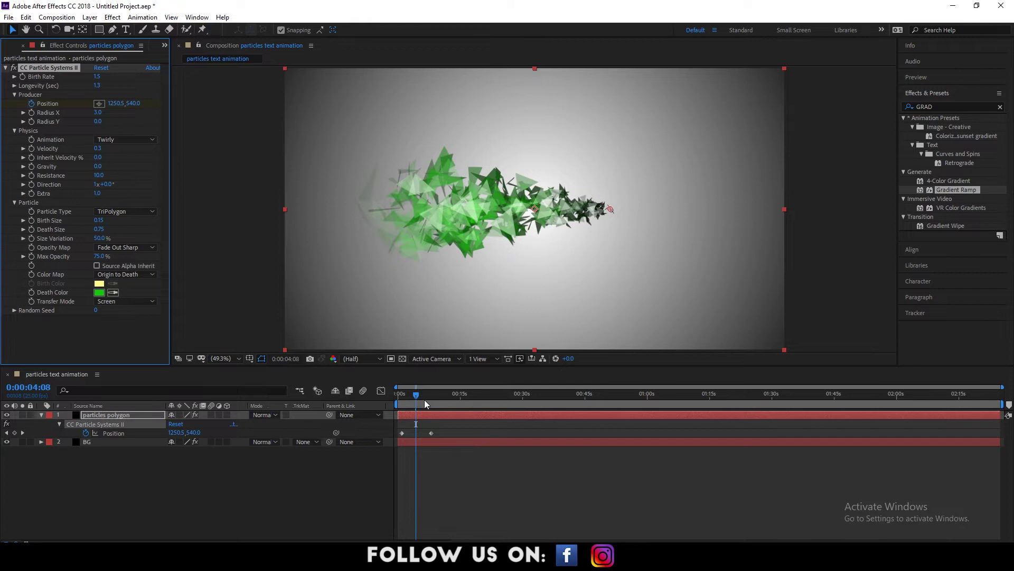
mouse_move(427, 404)
mouse_down()
mouse_move(406, 403)
mouse_move(432, 402)
mouse_move(417, 402)
mouse_up()
Step: Create a new solid layer named 'flare'
click(29, 496)
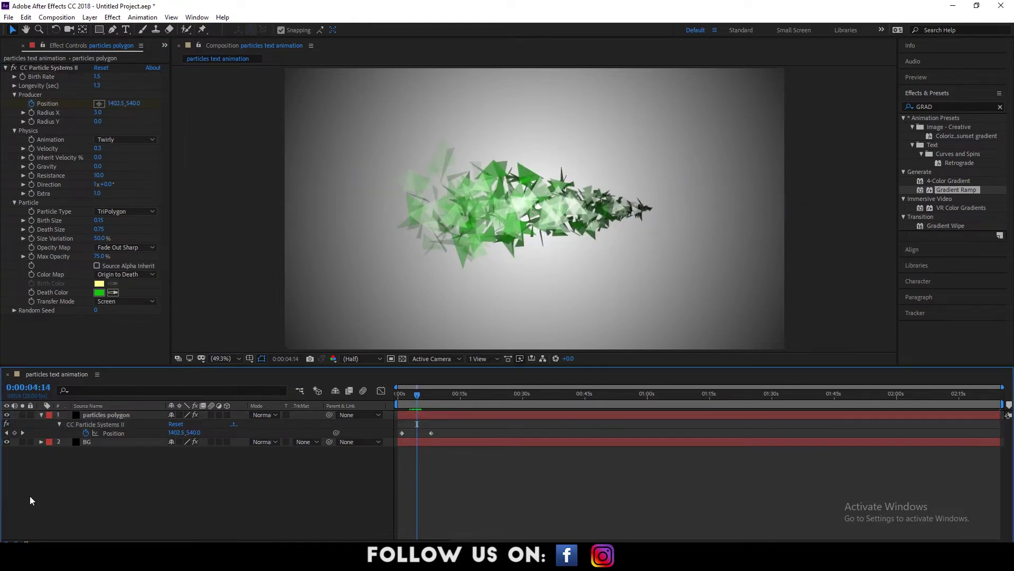
right_click(106, 488)
mouse_move(141, 377)
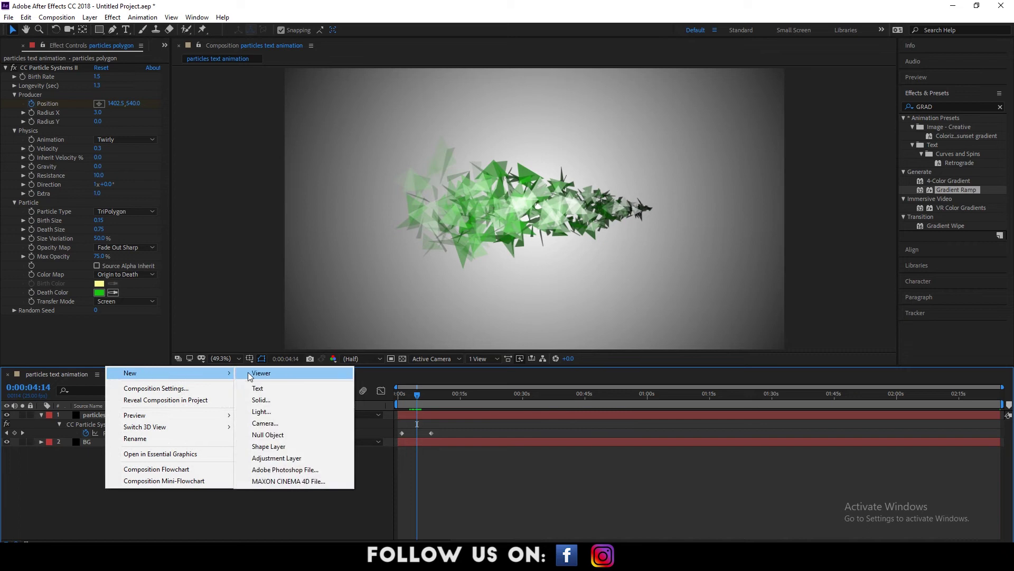
click(281, 395)
text(fla)
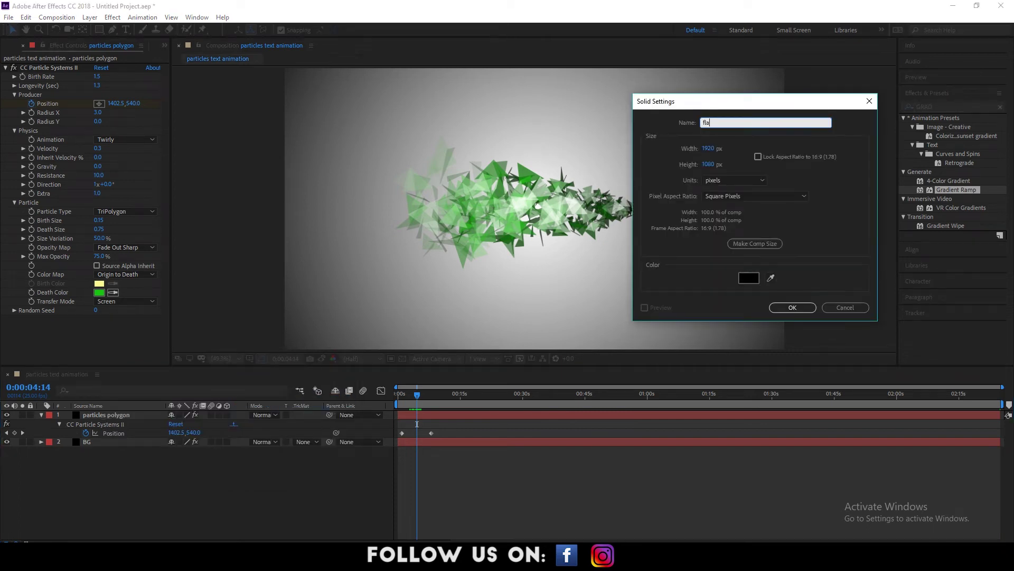
text(re)
click(793, 308)
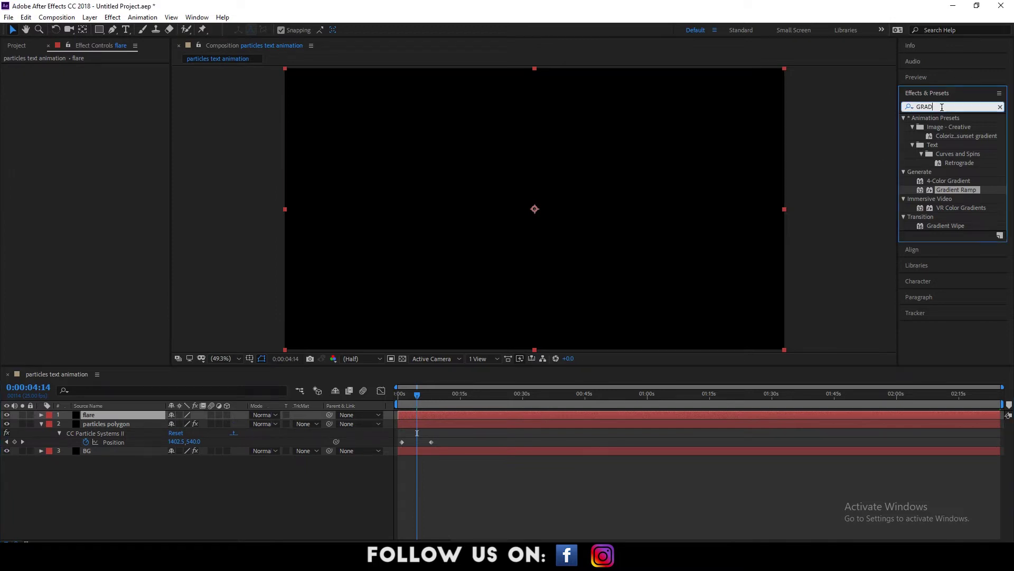
Step: Apply the Lens Flare effect (searched with 'lens') to the flare layer and move its centre toward mid-frame
double_click(913, 108)
text(lens)
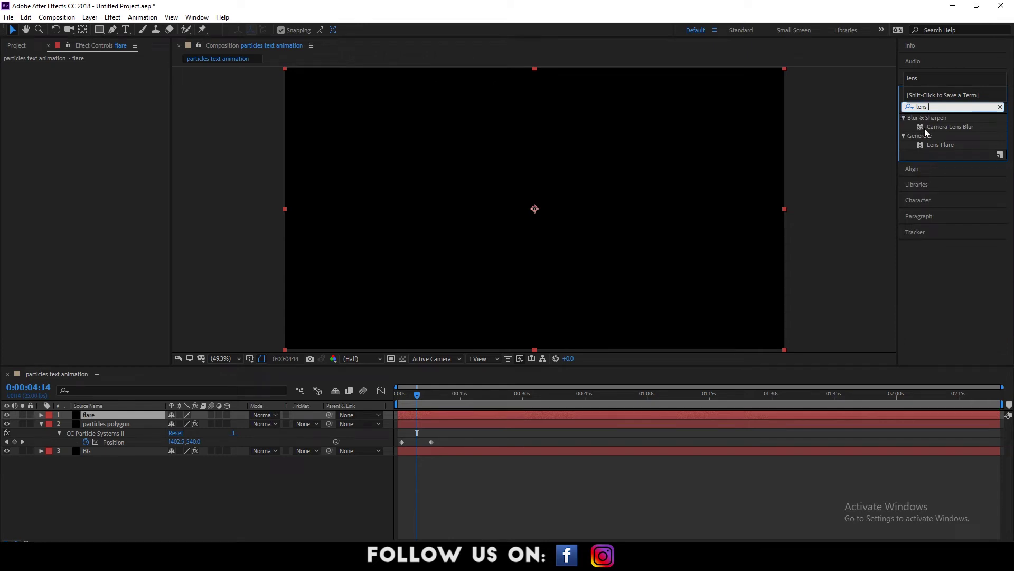
click(939, 145)
drag(939, 147, 112, 416)
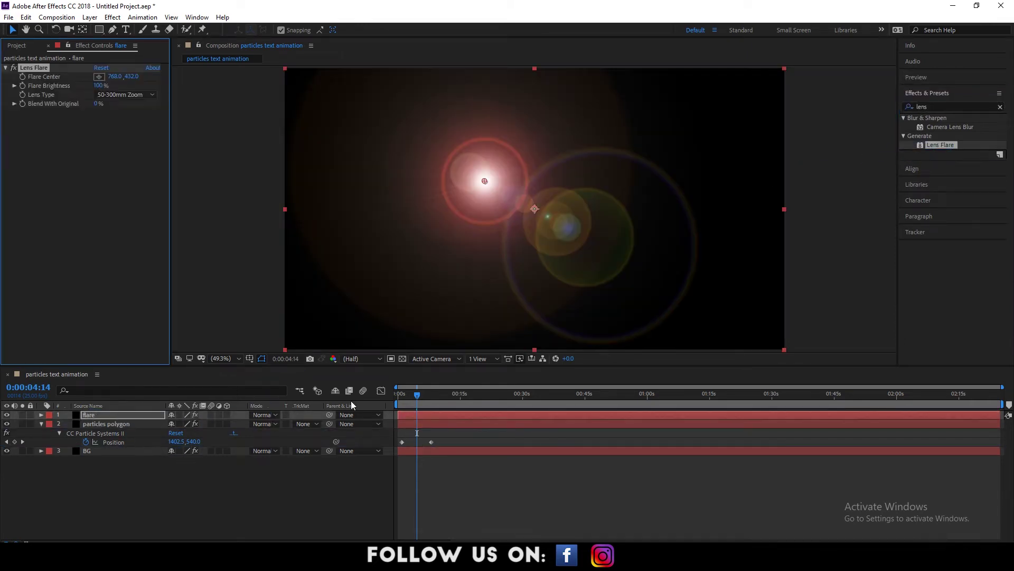
drag(421, 398, 400, 396)
drag(487, 184, 537, 208)
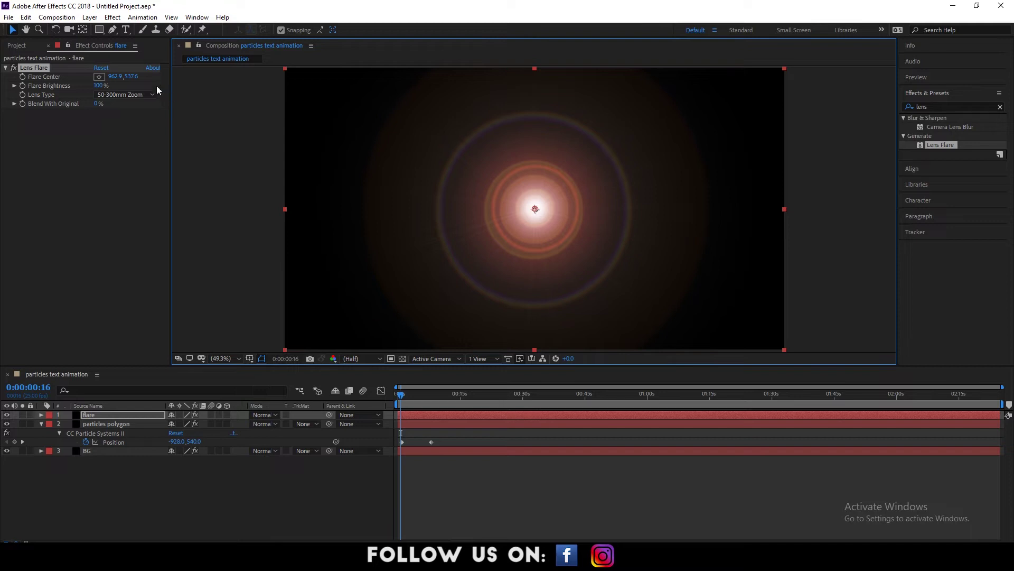
Step: Set the Flare Center Y to 540, Brightness to 15%, and Lens Type to 105mm Prime
click(131, 77)
text(540)
key(Return)
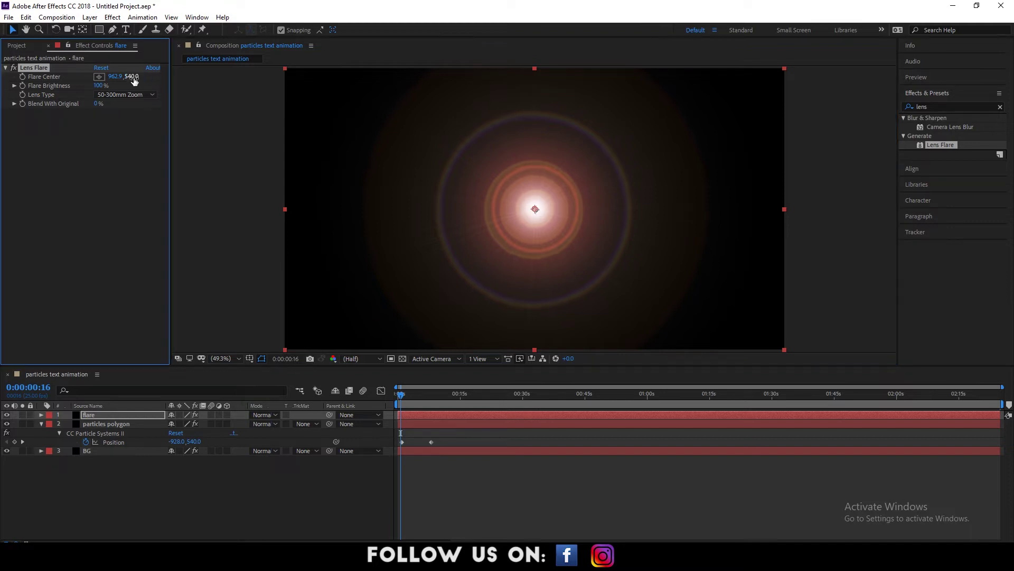
click(98, 85)
text(15)
key(Return)
click(124, 95)
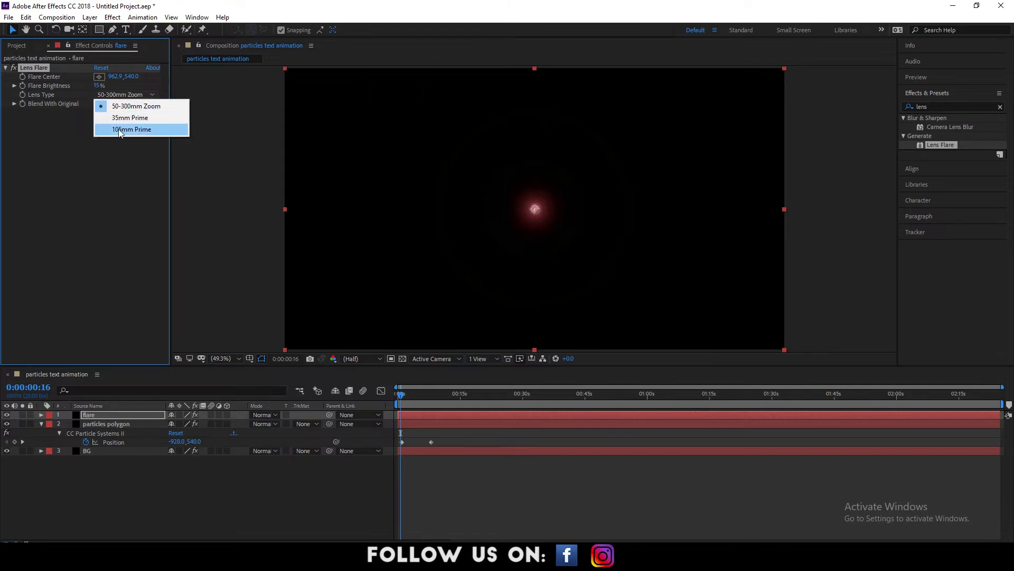
click(131, 129)
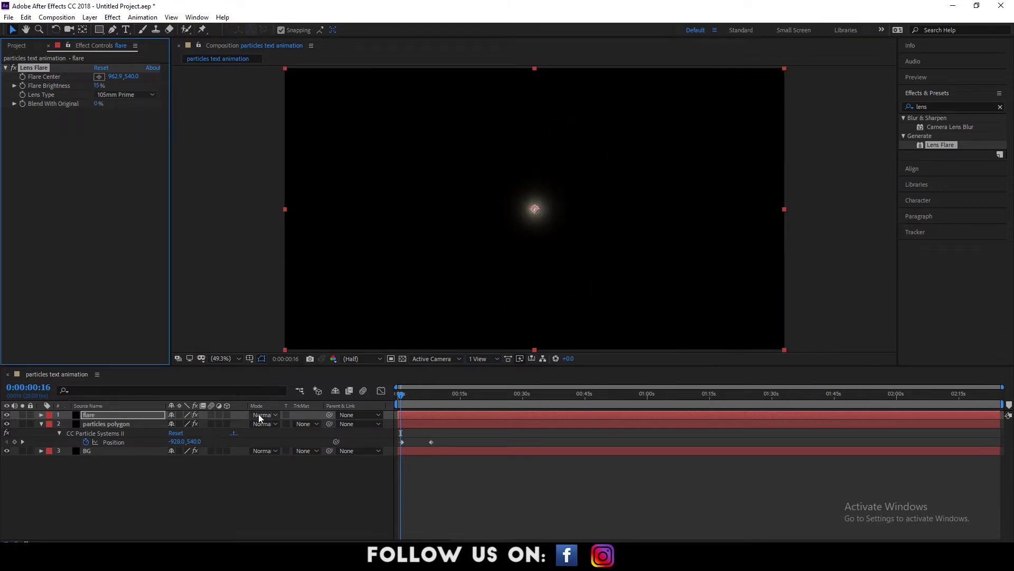
Step: Set the flare layer's blend mode to Add and slide the flare centre right to 1218.9, 540
click(305, 423)
click(264, 421)
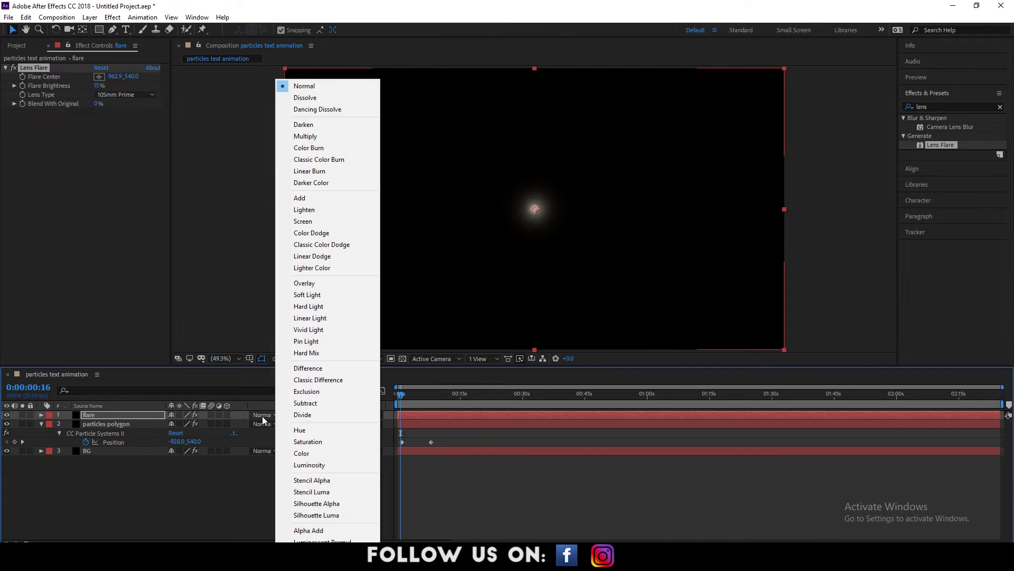
click(259, 415)
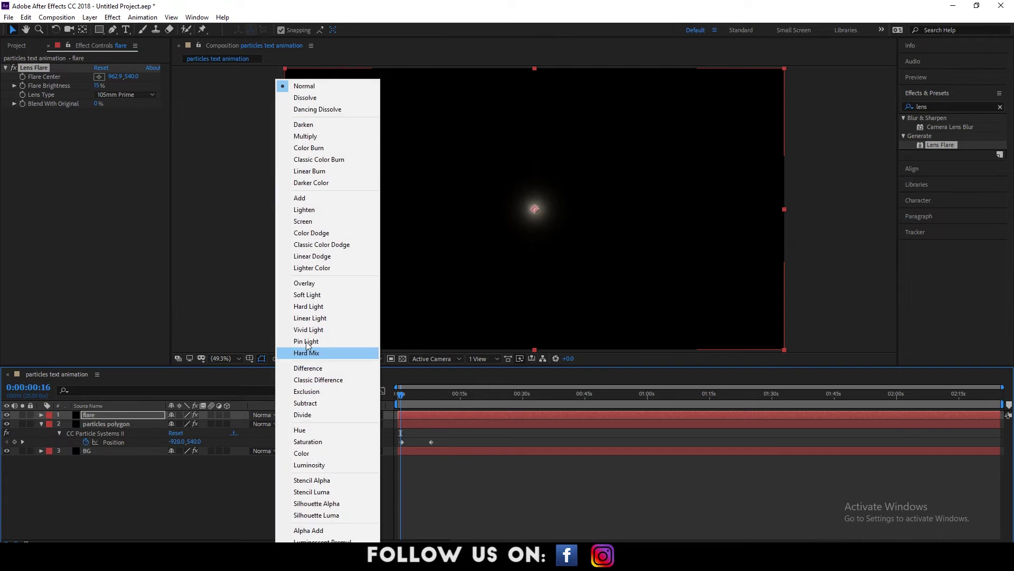
click(299, 198)
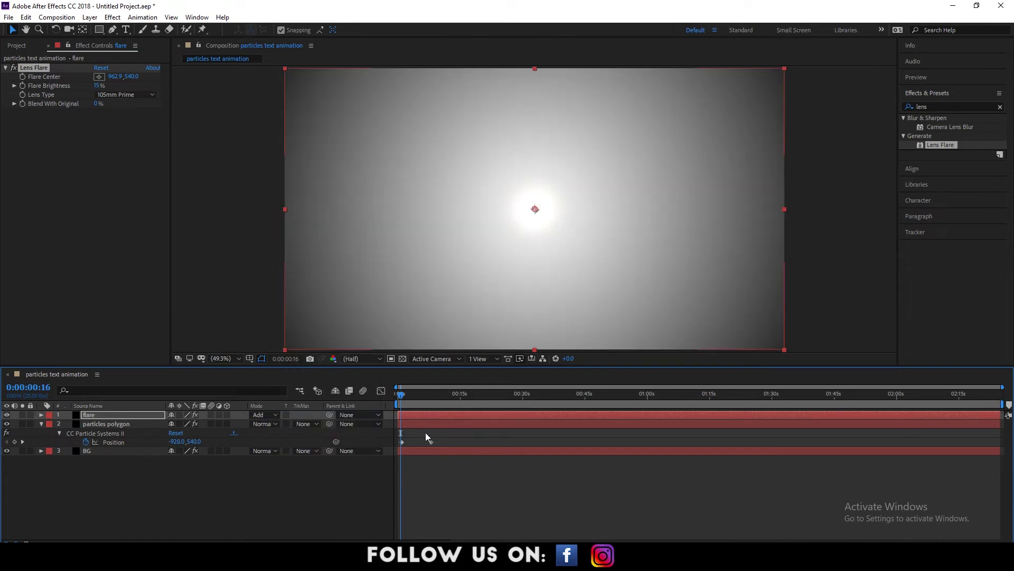
drag(400, 395, 411, 399)
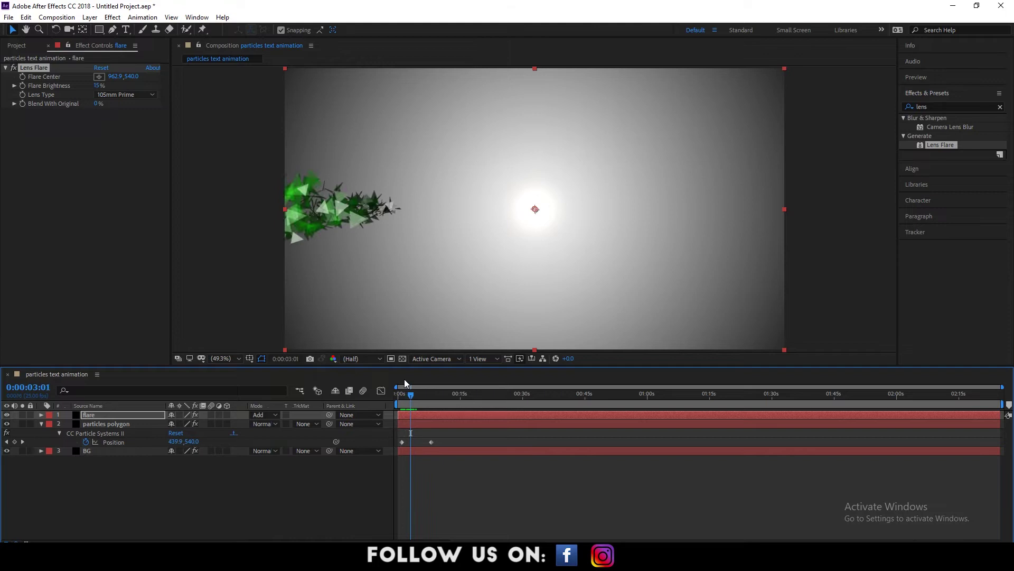
drag(114, 76, 254, 79)
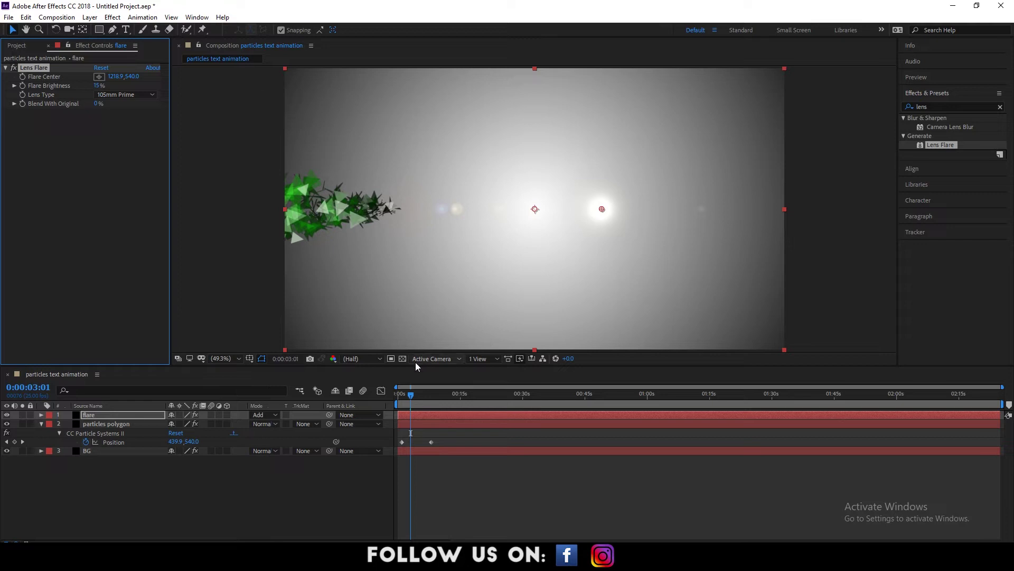
Step: Undo the flare centre move, shift the flare layer, and copy the emitter's Position keyframes
key(ctrl+z)
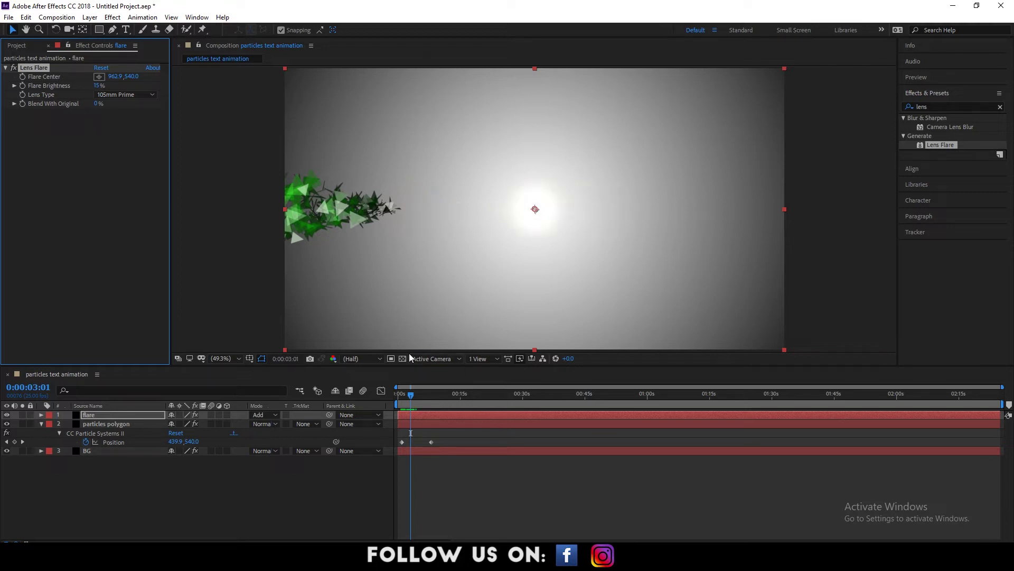
key(p)
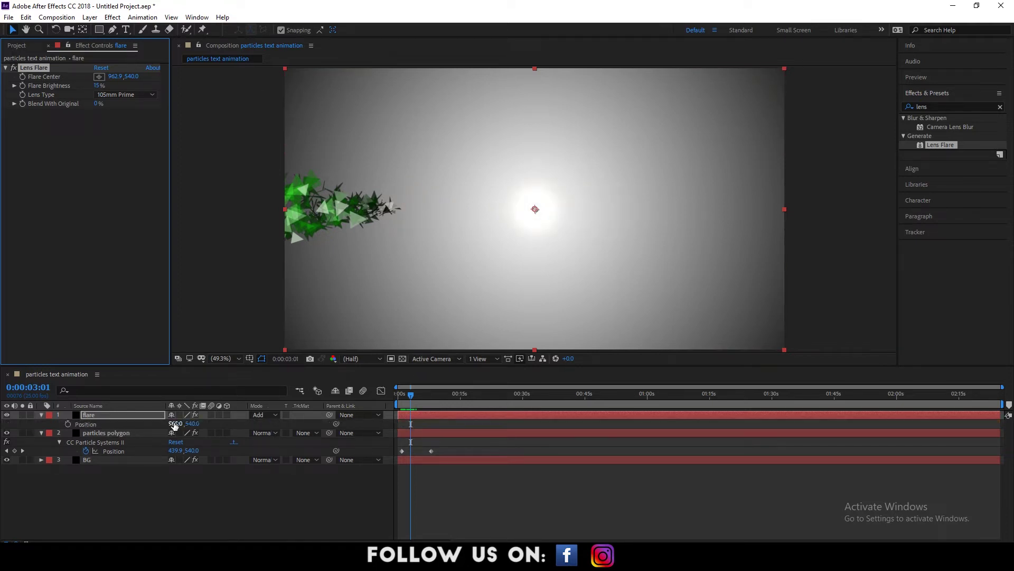
drag(178, 423, 426, 419)
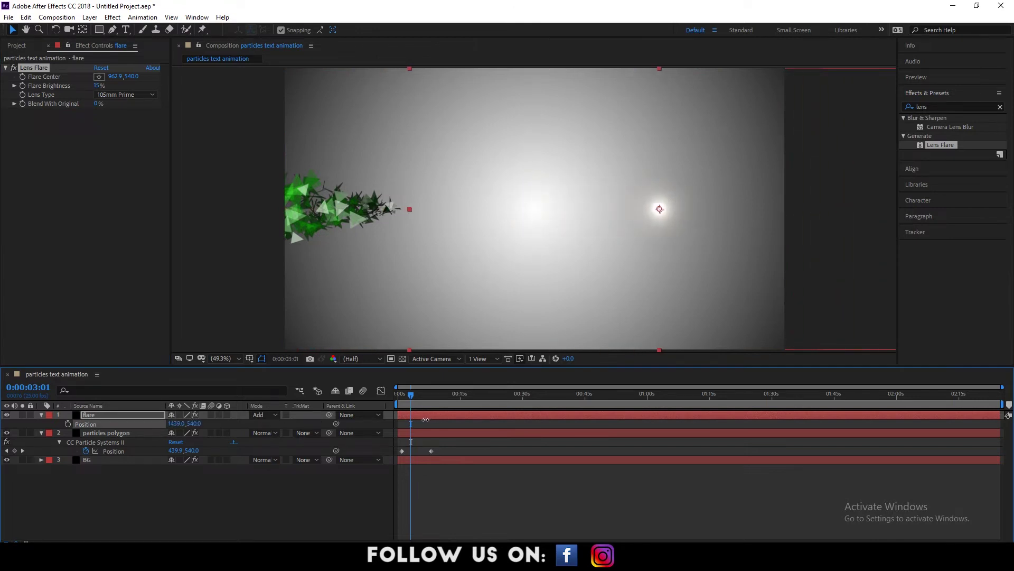
click(99, 433)
click(60, 442)
click(59, 442)
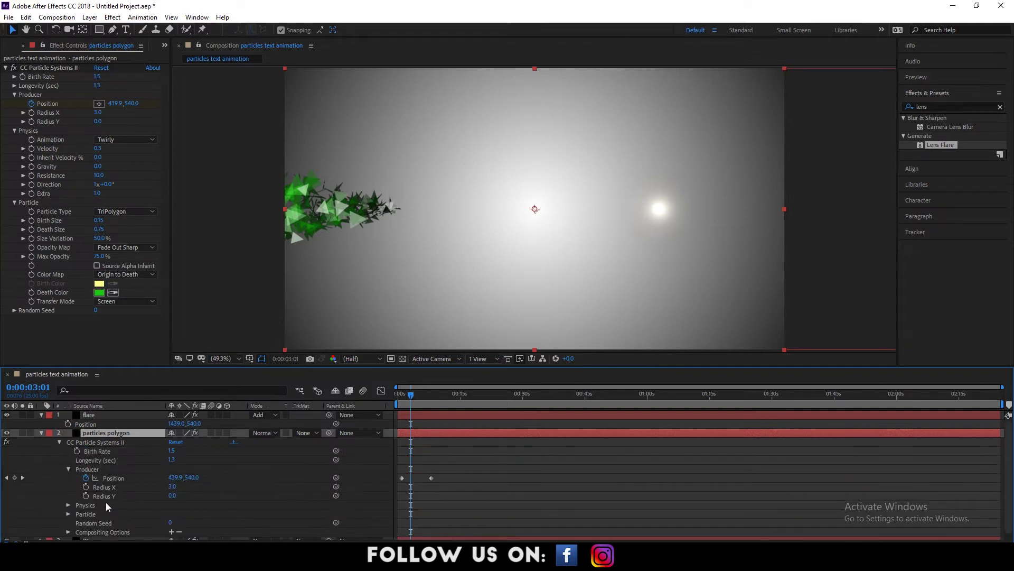
click(117, 478)
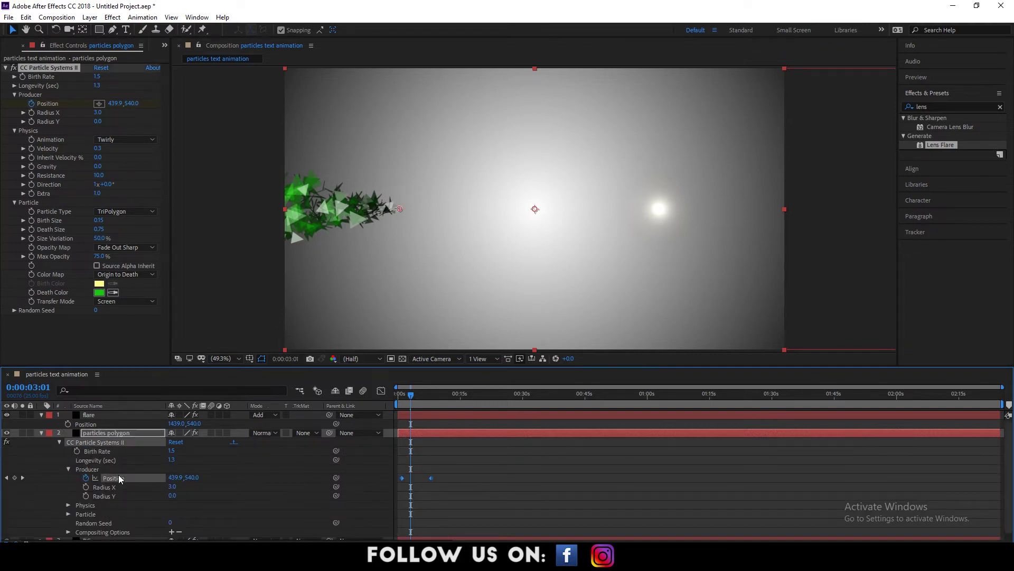
click(28, 17)
click(53, 79)
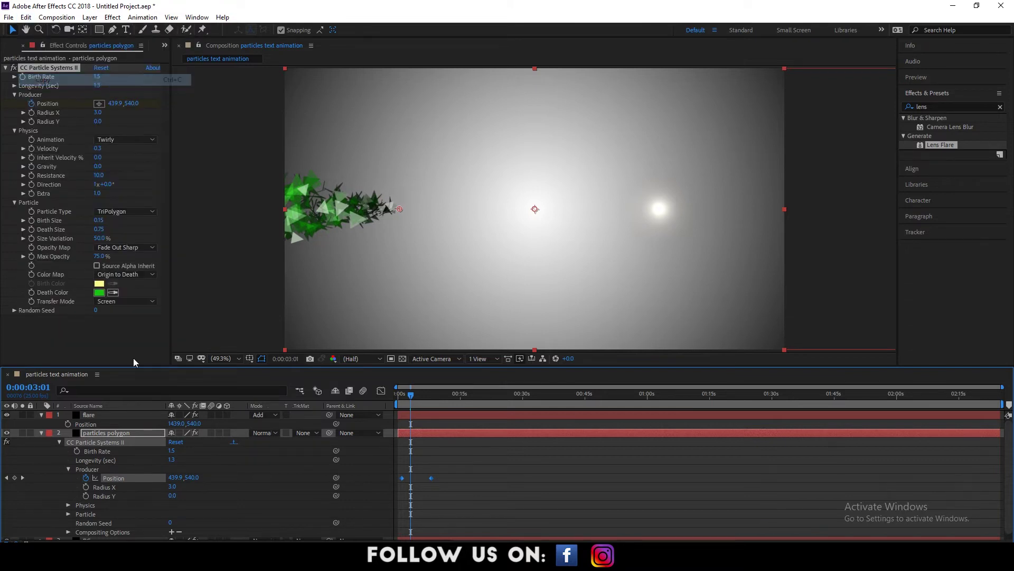
Step: Paste the keyframes onto the flare layer, align them with the particle keyframes, and collapse both layers
click(89, 414)
click(26, 18)
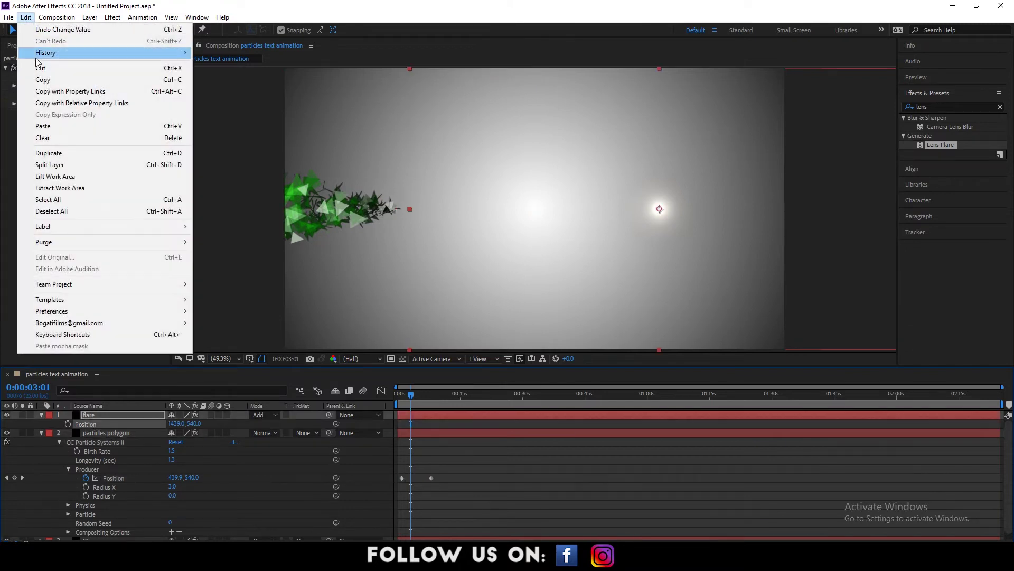
click(48, 117)
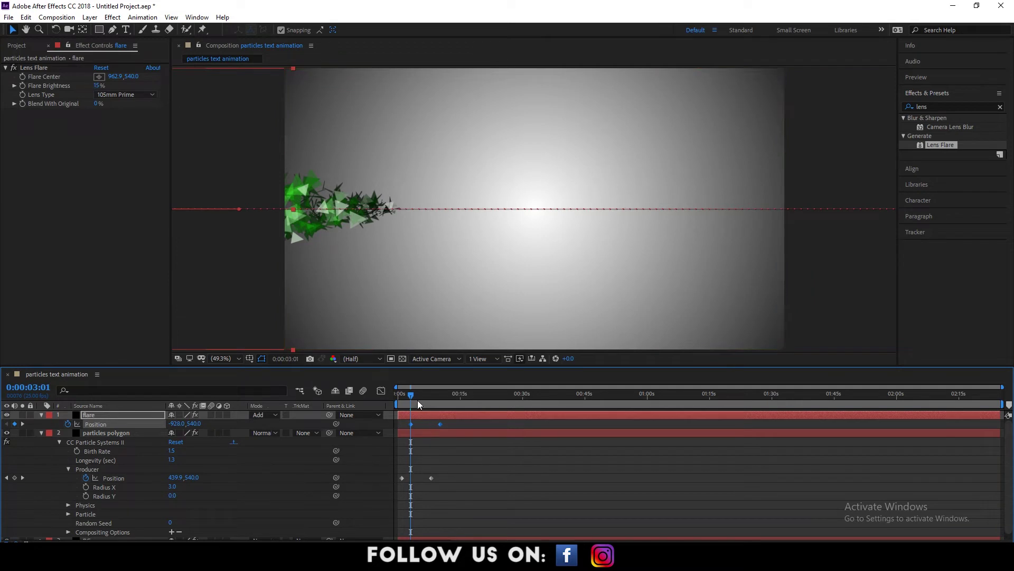
drag(448, 472, 412, 478)
mouse_move(413, 394)
mouse_down()
mouse_move(427, 395)
mouse_move(414, 403)
mouse_up()
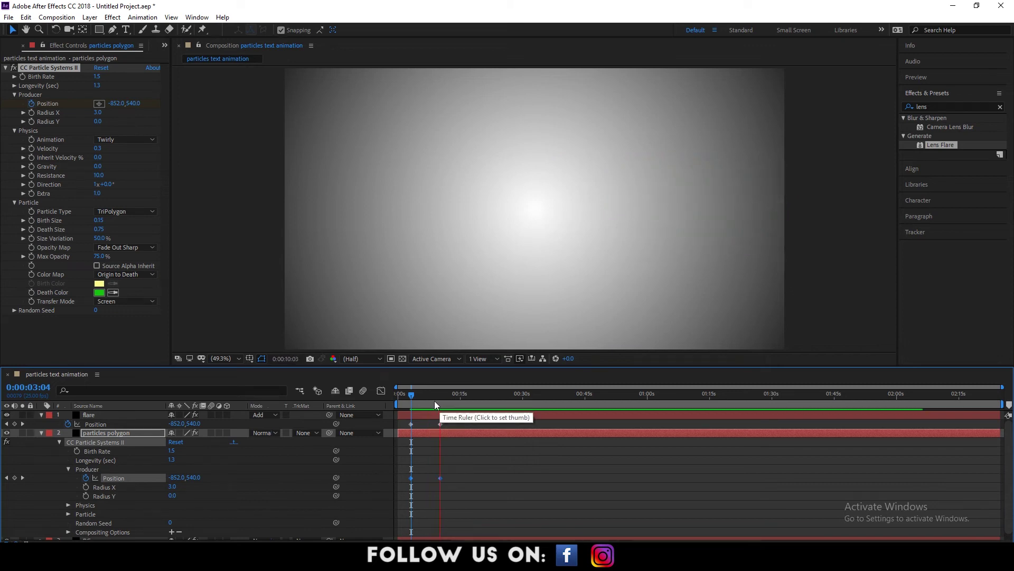
click(433, 400)
click(42, 433)
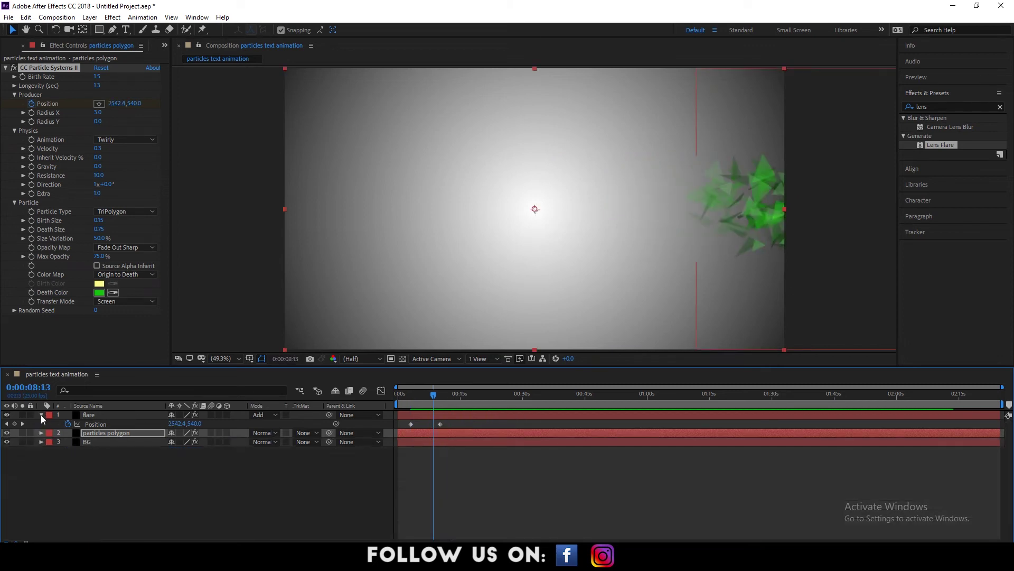
click(40, 415)
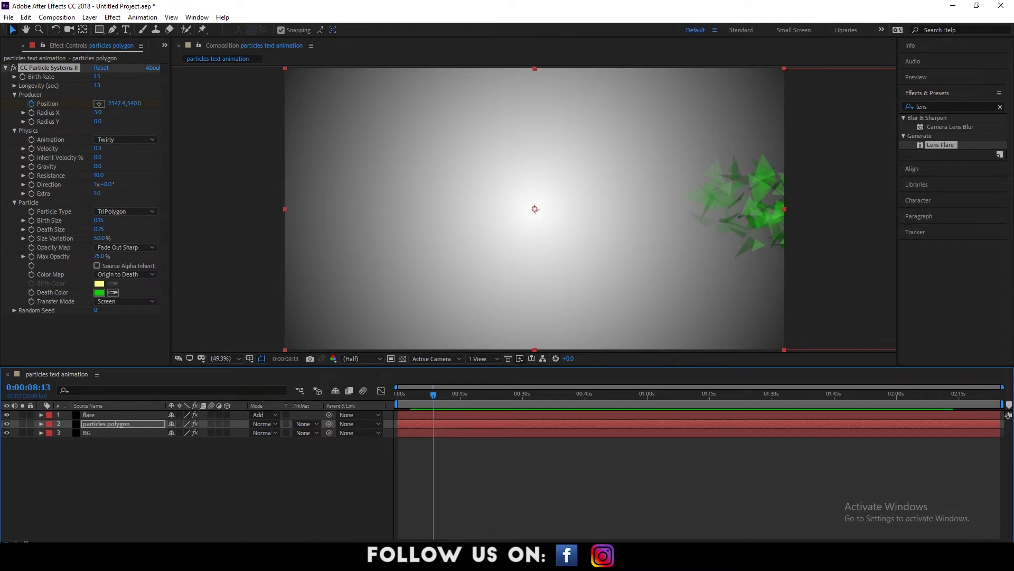
Step: Add a new solid layer coloured #FFFFFF (white)
right_click(112, 493)
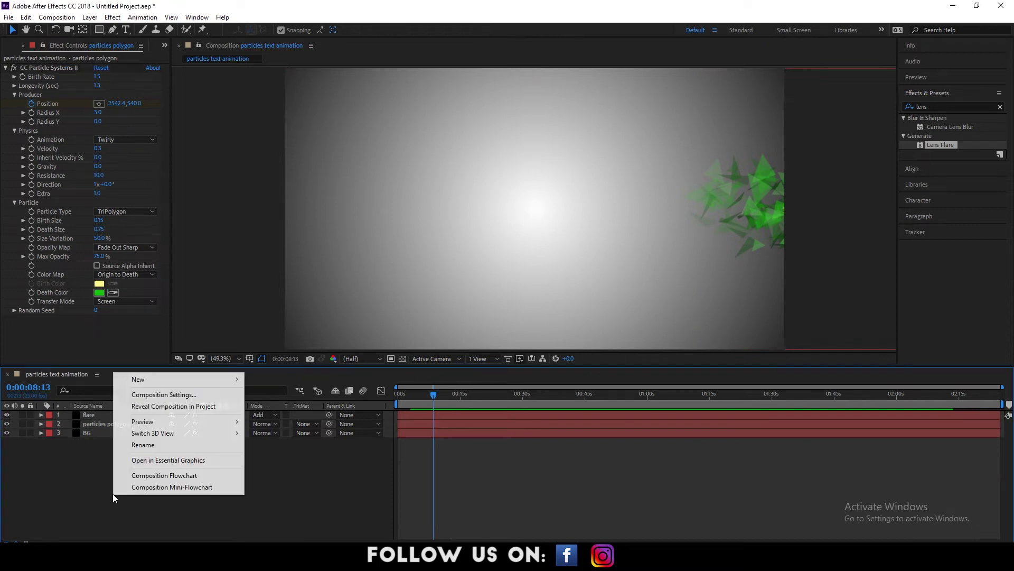
mouse_move(162, 386)
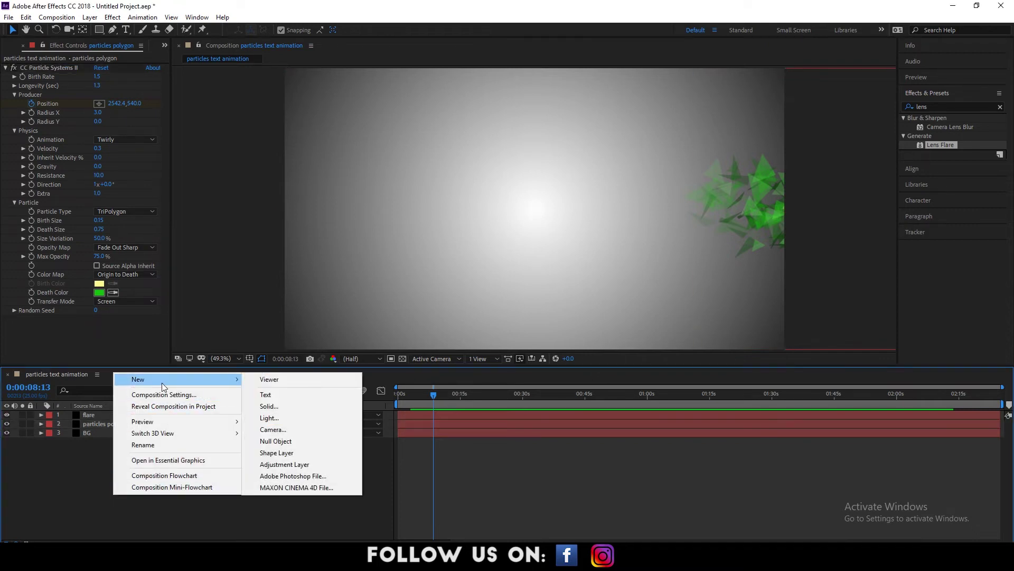
click(317, 405)
click(748, 278)
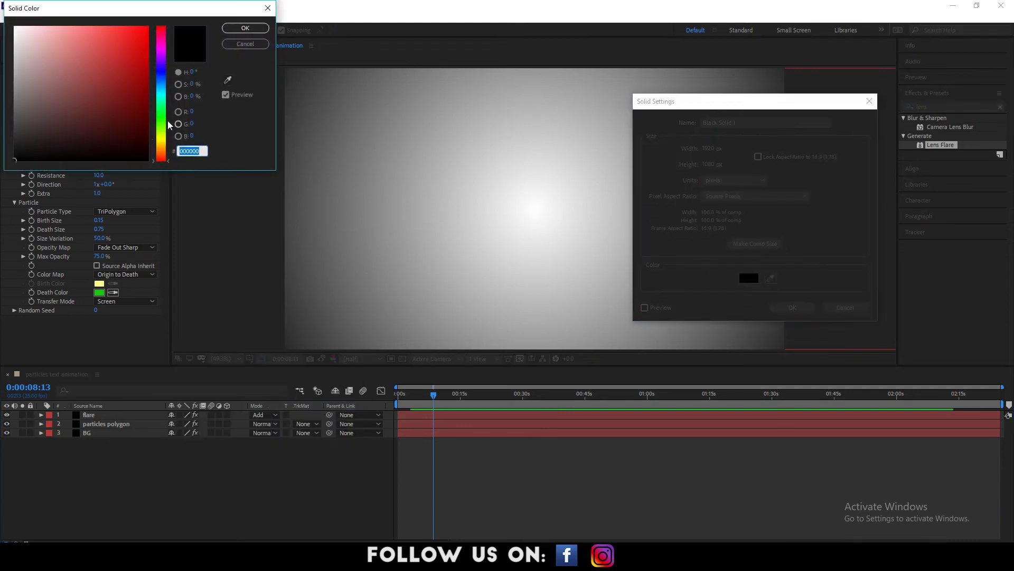
text(ffffff)
click(245, 31)
click(791, 311)
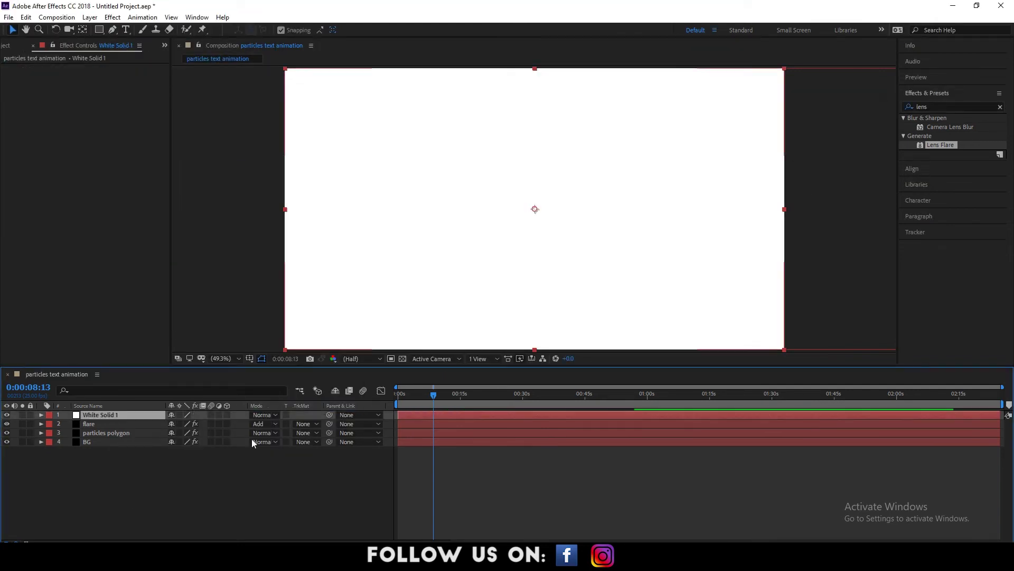
right_click(150, 480)
Step: Type the text MR.ADOBE and move it to the centre of the frame
mouse_move(186, 366)
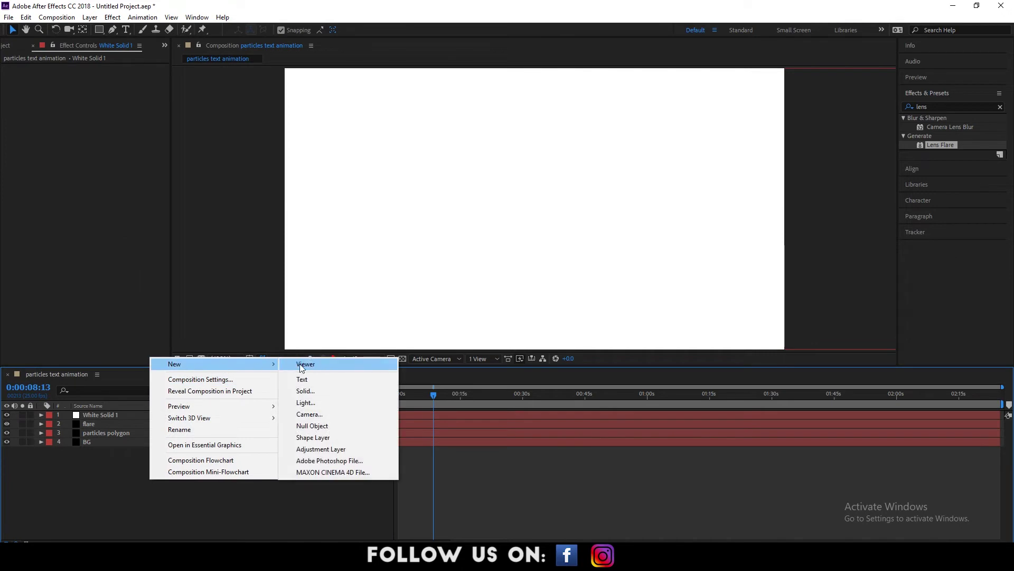
click(316, 380)
text(mr.adobe)
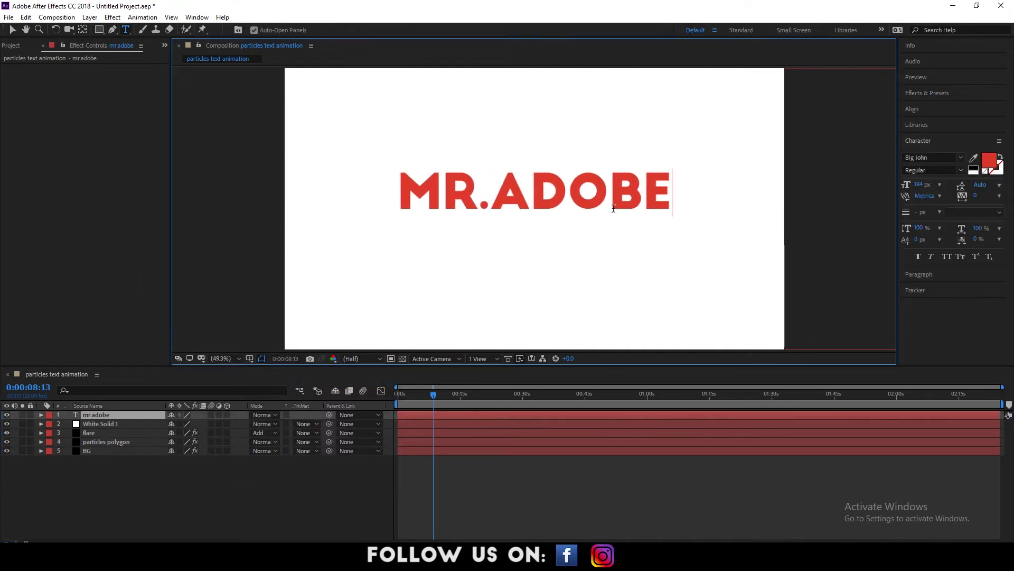
key(ctrl+a)
click(13, 30)
key(grave)
drag(566, 264, 566, 295)
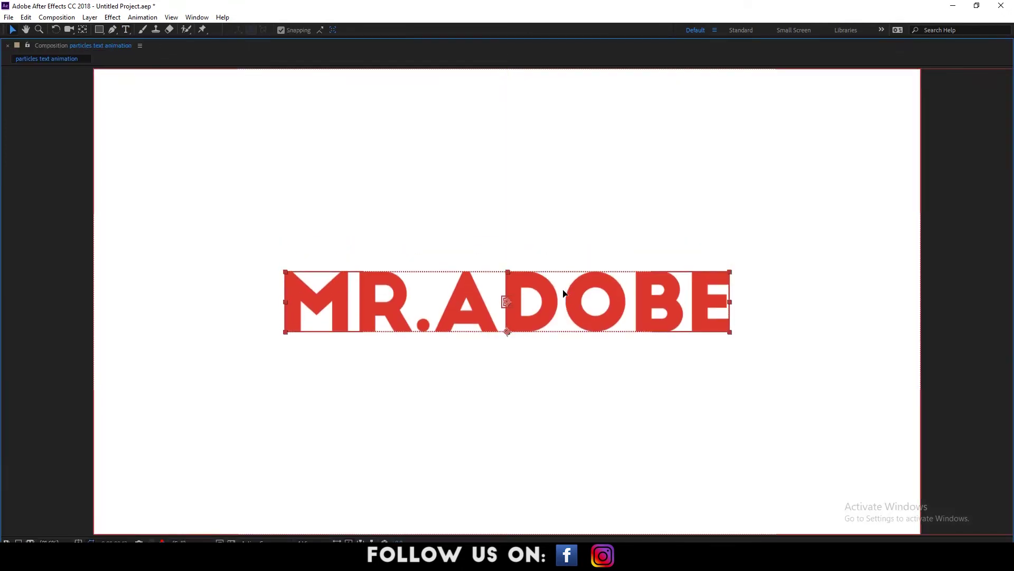
key(grave)
Step: Select MR.ADOBE with White Solid 1 and pre-compose them into a composition named TEXT
key(y)
key(v)
click(559, 259)
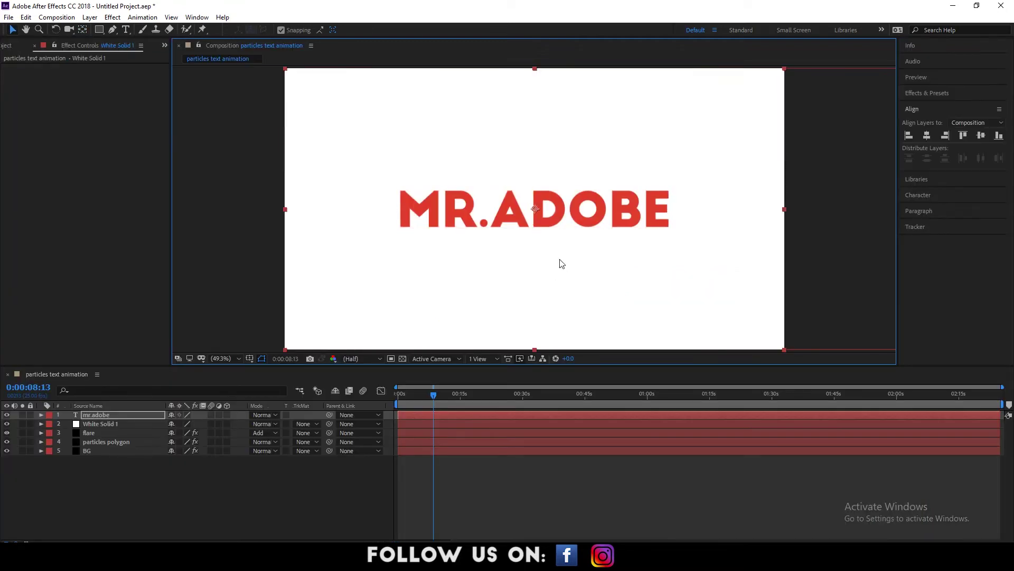
key(space)
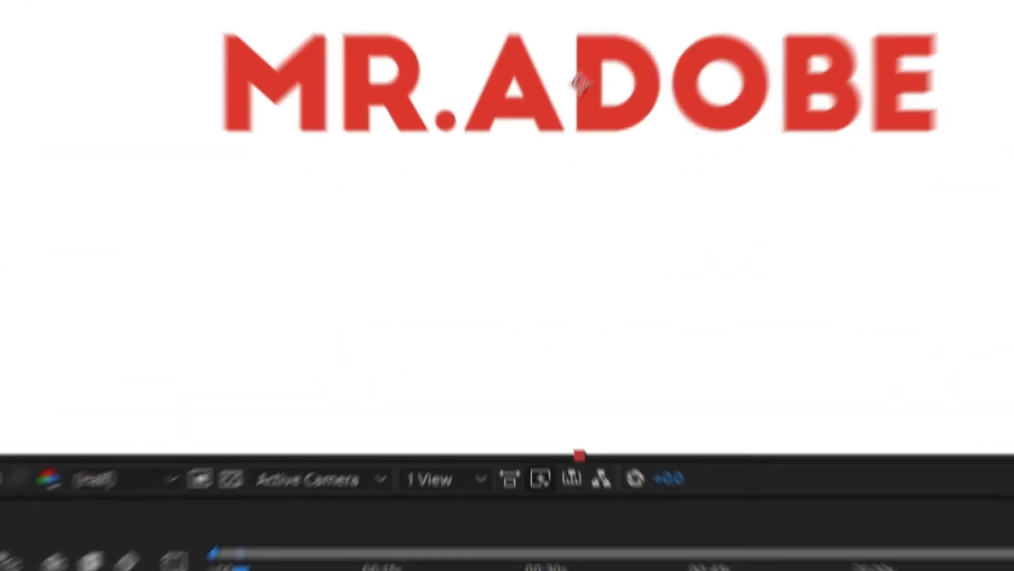
ctrl+click(95, 414)
right_click(94, 425)
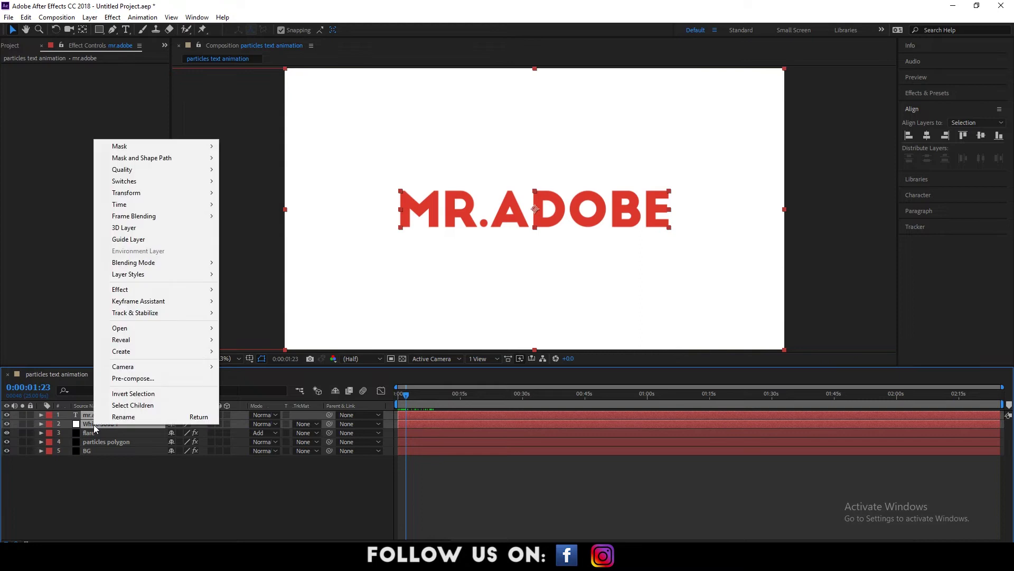
click(154, 379)
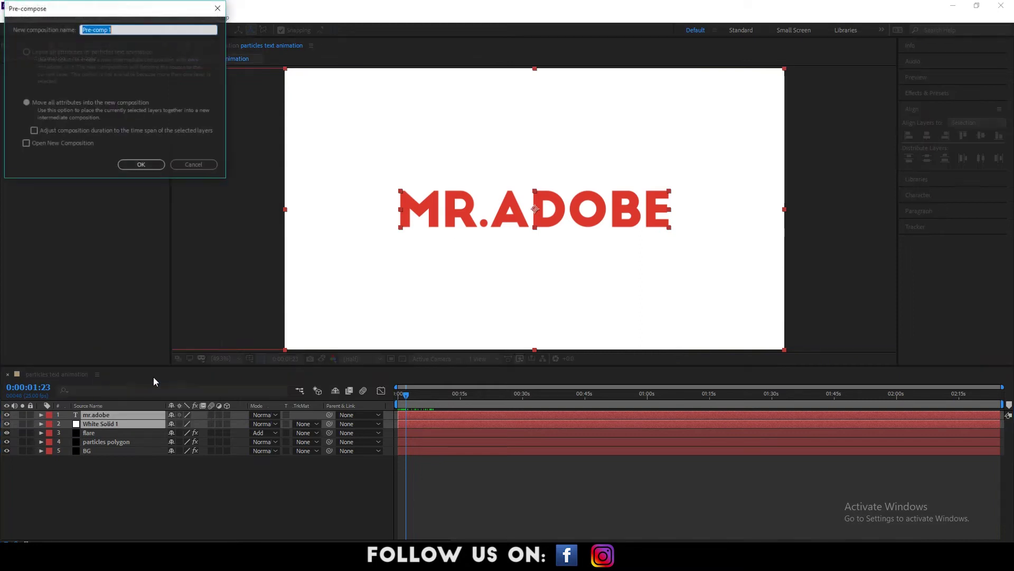
text(TEXT)
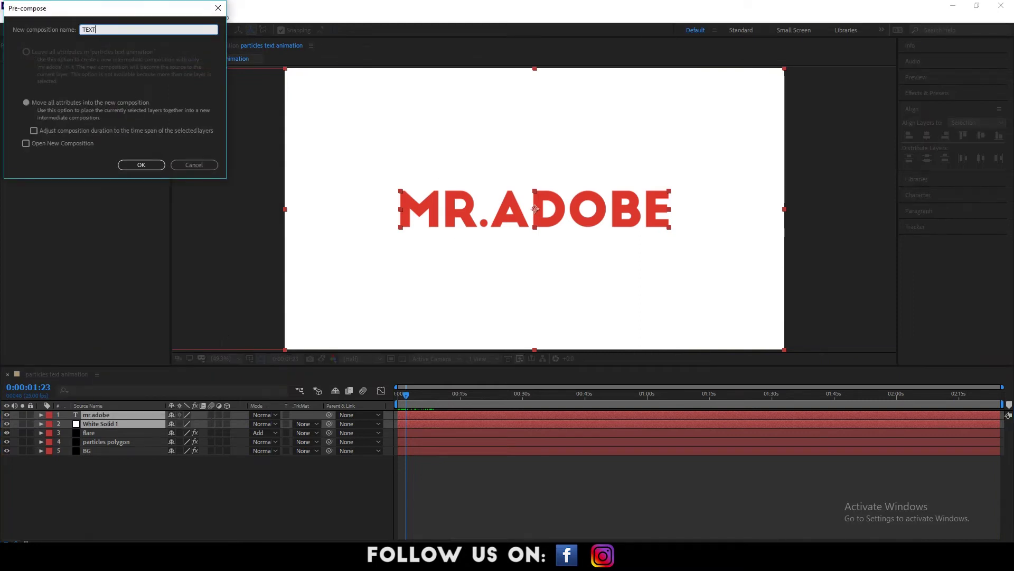
key(Return)
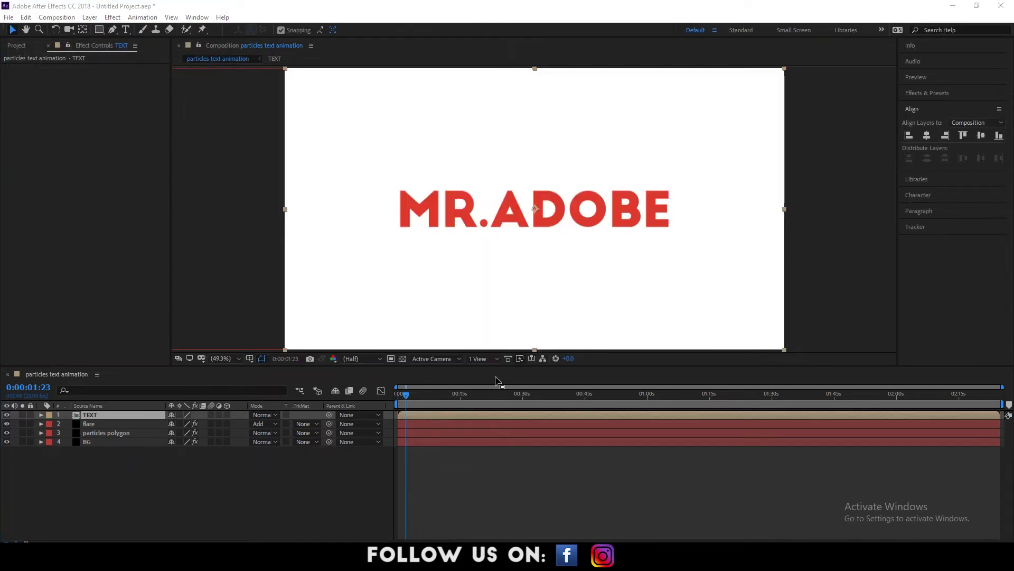
Step: Create a black solid named 'particles inside layer'
right_click(91, 499)
mouse_move(124, 383)
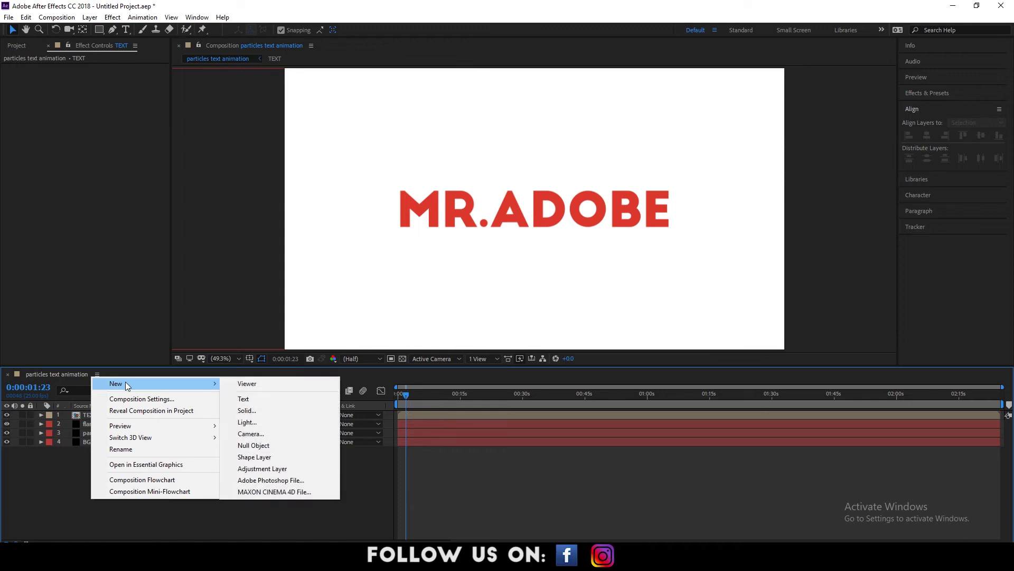
click(280, 407)
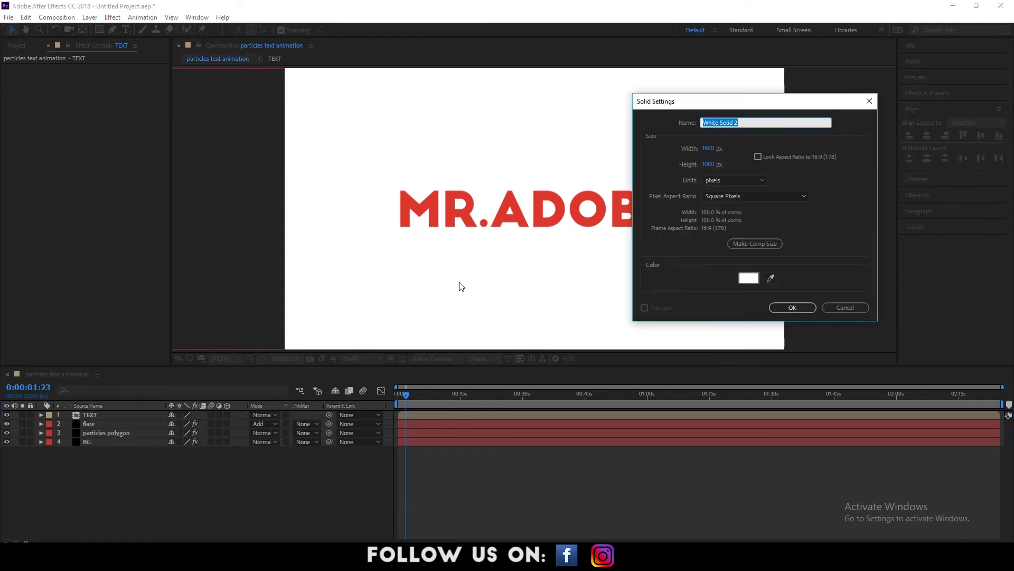
text(particles inside layer)
click(748, 278)
drag(58, 138, 55, 184)
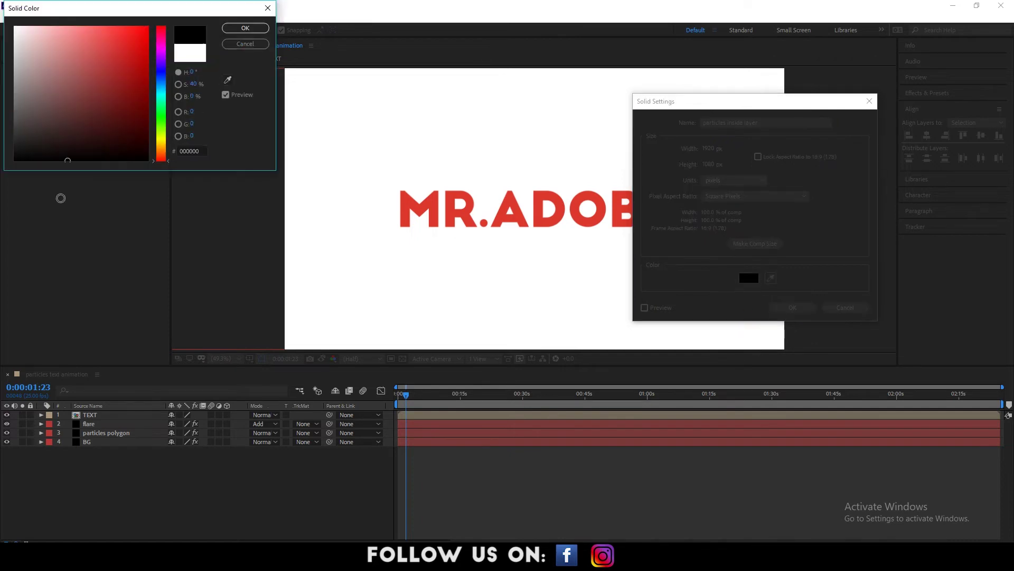
click(236, 39)
click(792, 308)
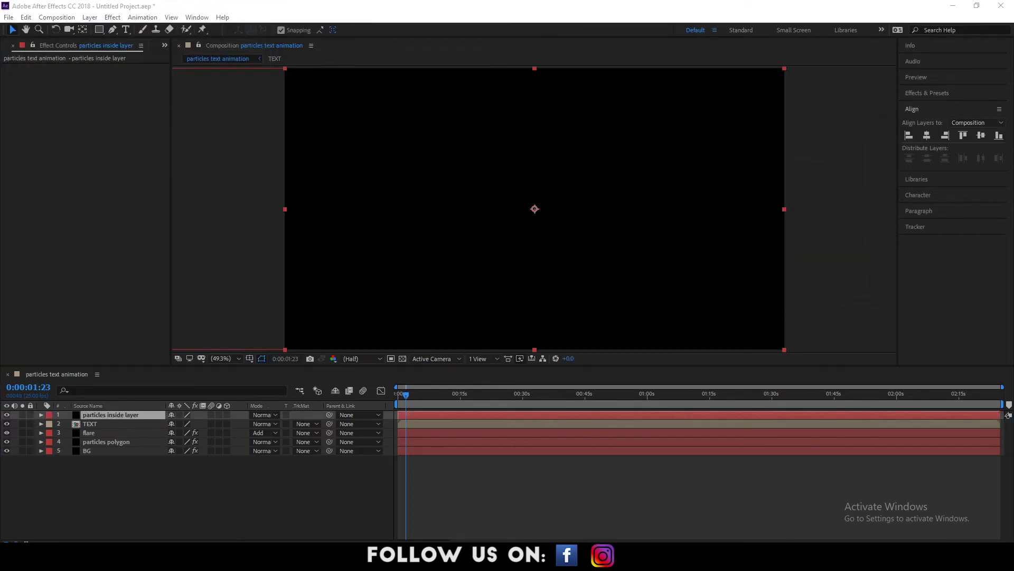
Step: Apply Simulation > CC Particle Systems II to the particles inside layer solid
click(113, 439)
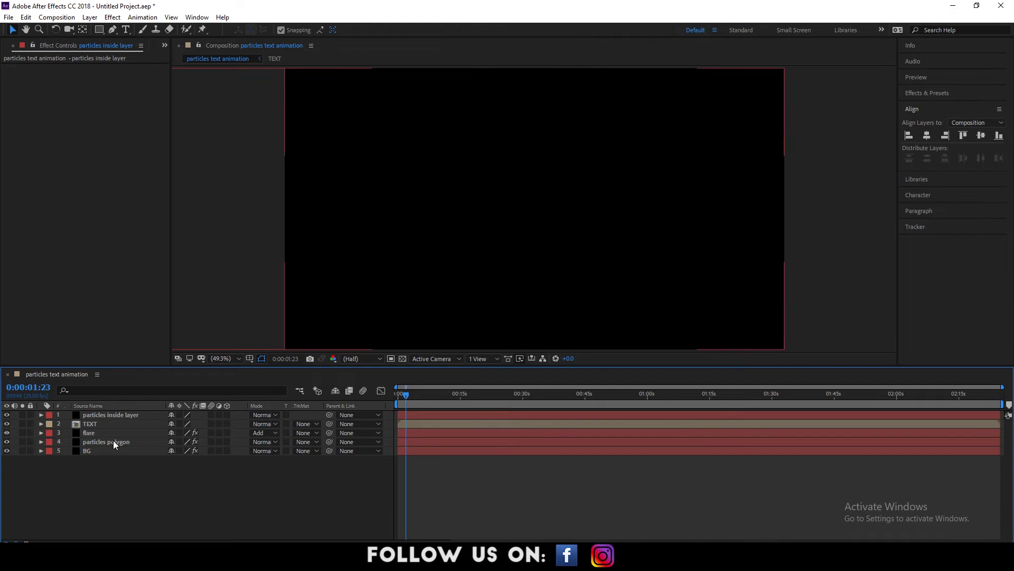
right_click(109, 415)
mouse_move(160, 284)
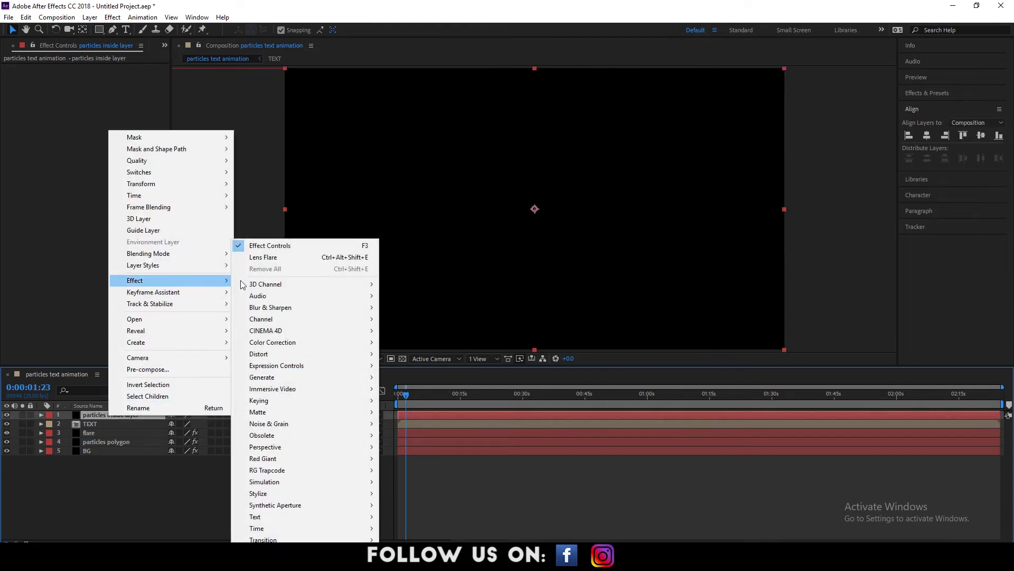
mouse_move(294, 480)
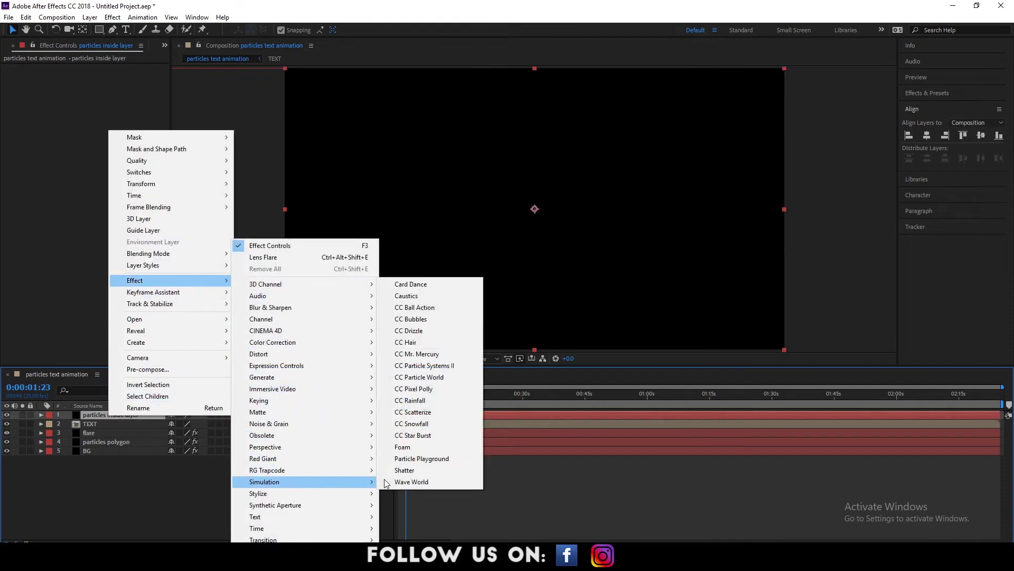
click(449, 367)
drag(413, 397, 408, 399)
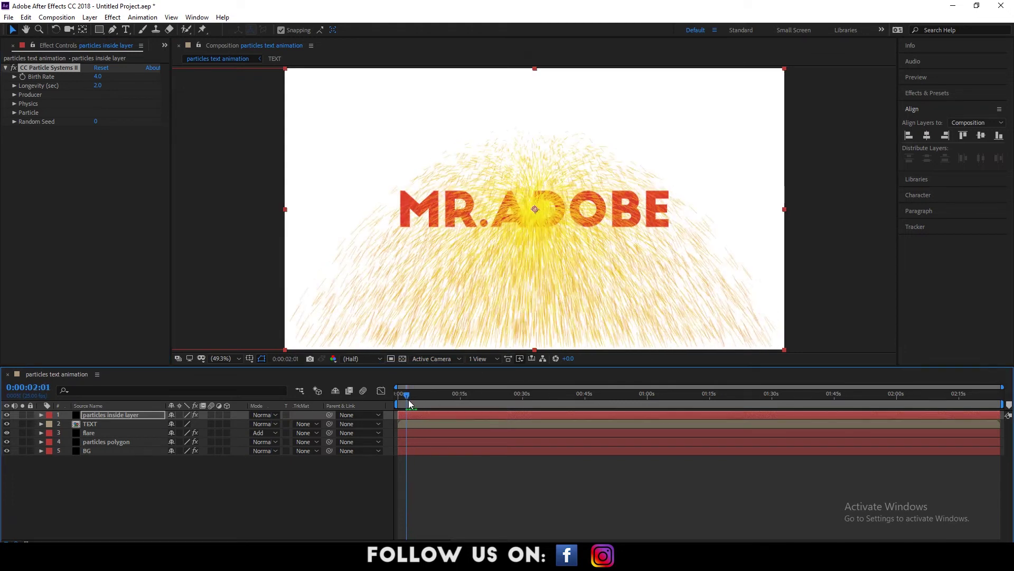
Step: Set the particle Birth Rate to 100 and Longevity to 10 seconds
click(97, 76)
text(10)
key(Return)
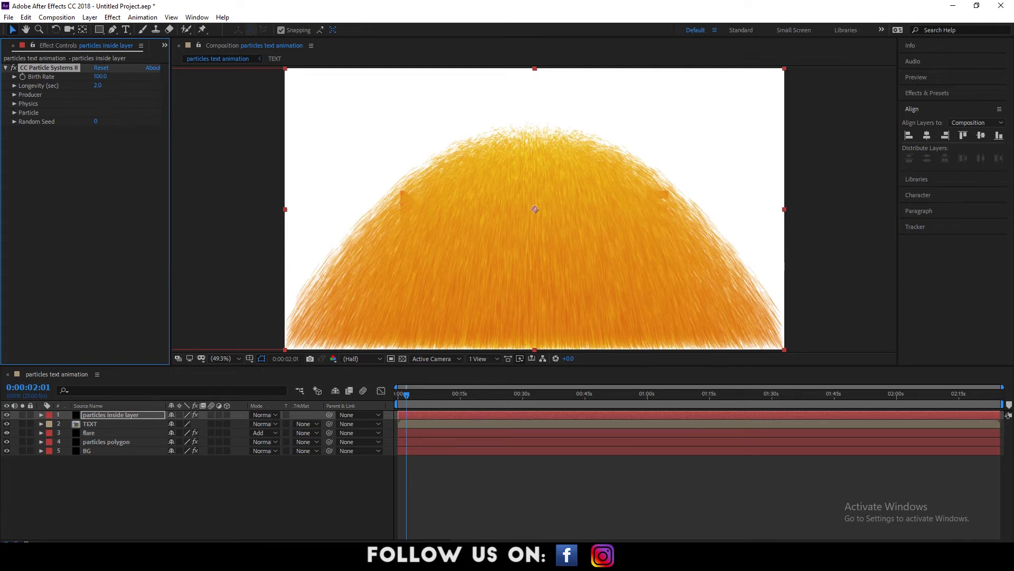
click(98, 85)
text(10)
key(Return)
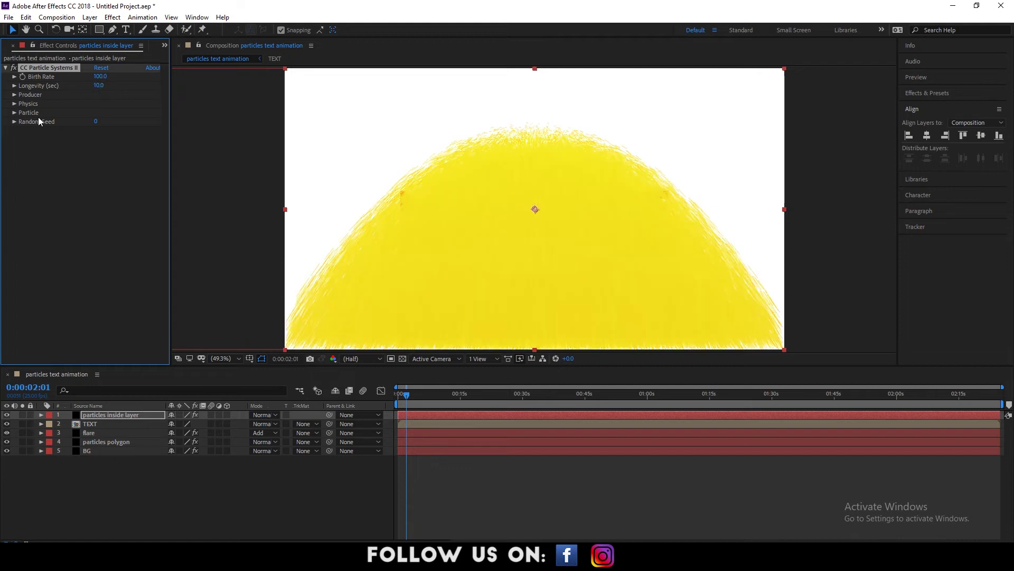
Step: Set the Producer Radius X to 250 and Radius Y to 220
click(14, 94)
click(97, 114)
text(2)
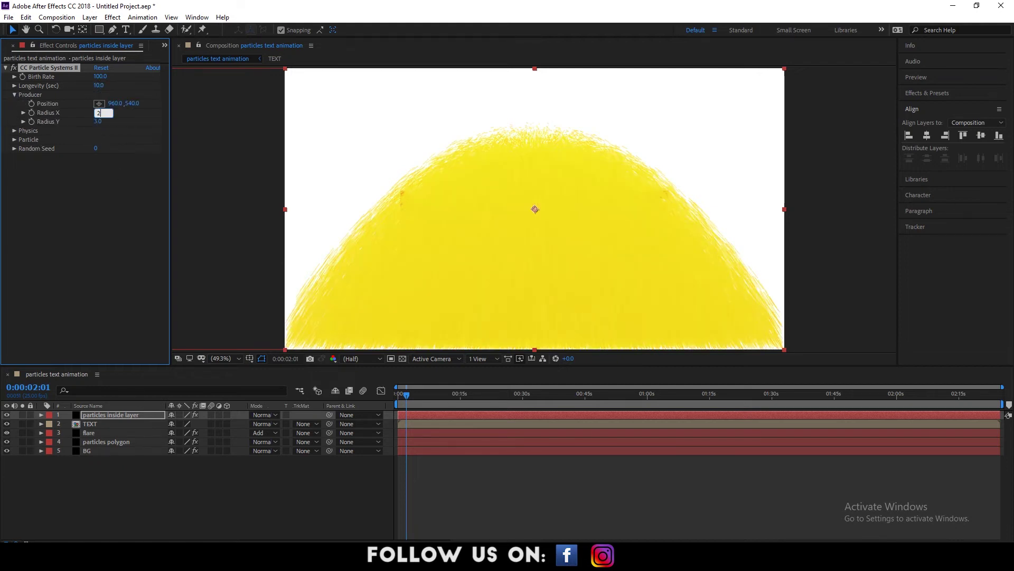
text(50)
key(Return)
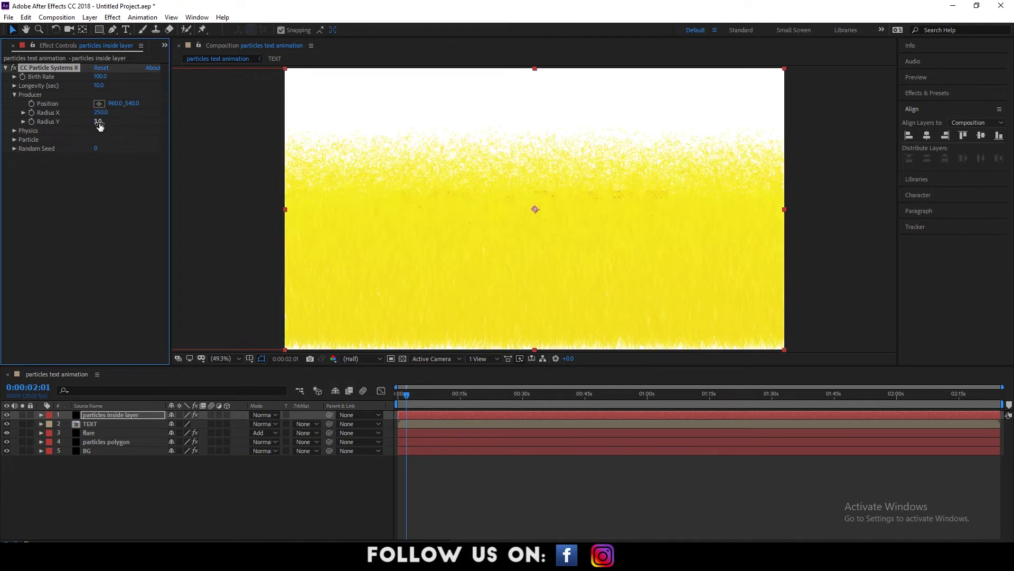
click(98, 122)
text(220)
key(Return)
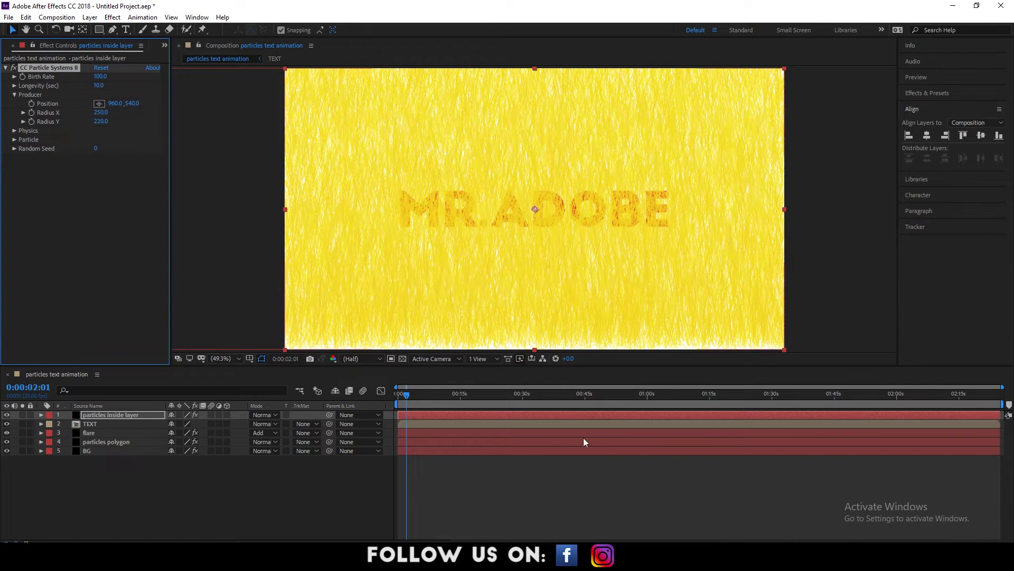
mouse_move(420, 400)
mouse_down()
mouse_move(433, 402)
mouse_move(411, 400)
mouse_up()
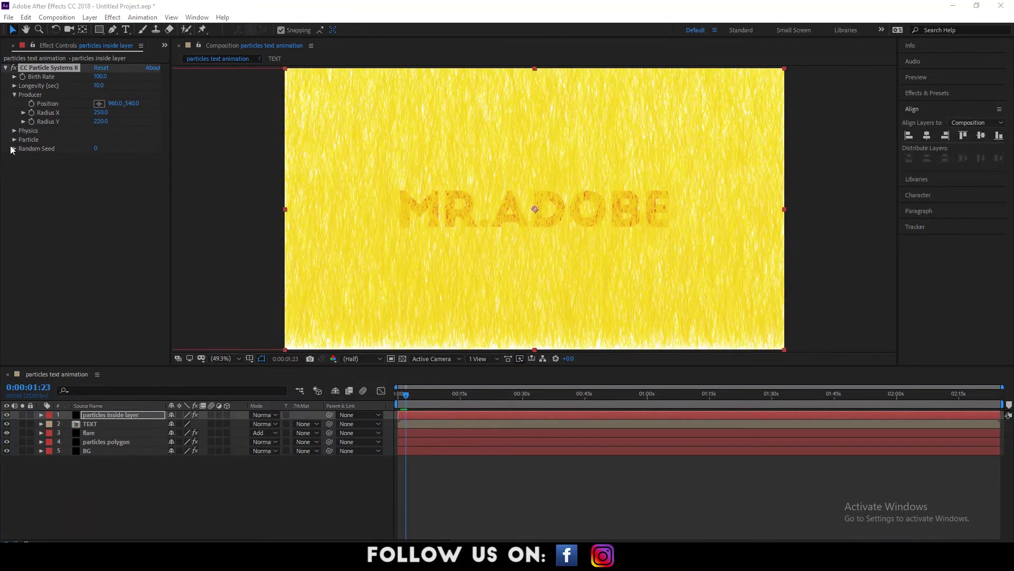
Step: Keep the Explosive animation type and set Velocity, Gravity and Direction to 0
click(15, 130)
click(113, 139)
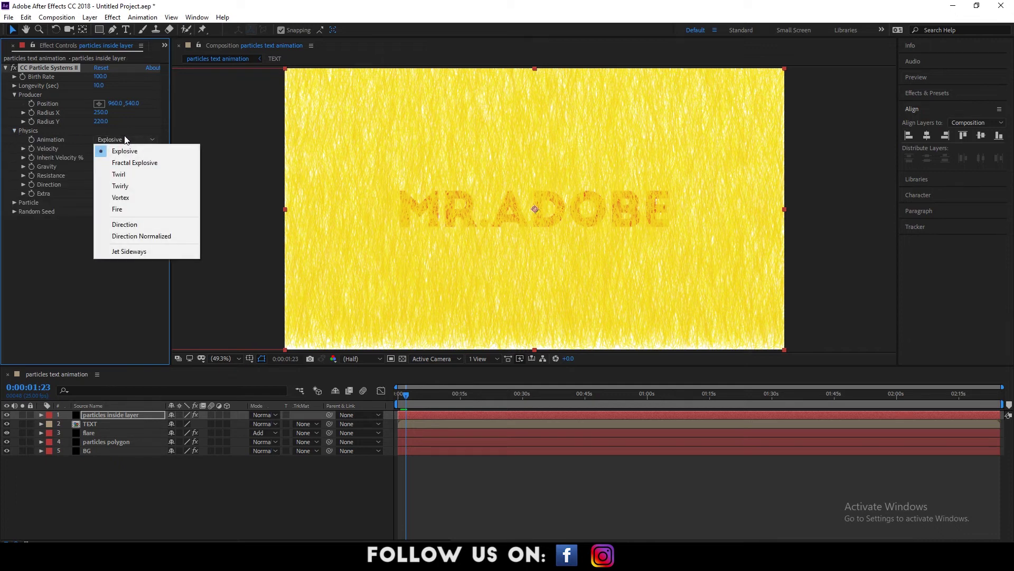
click(118, 148)
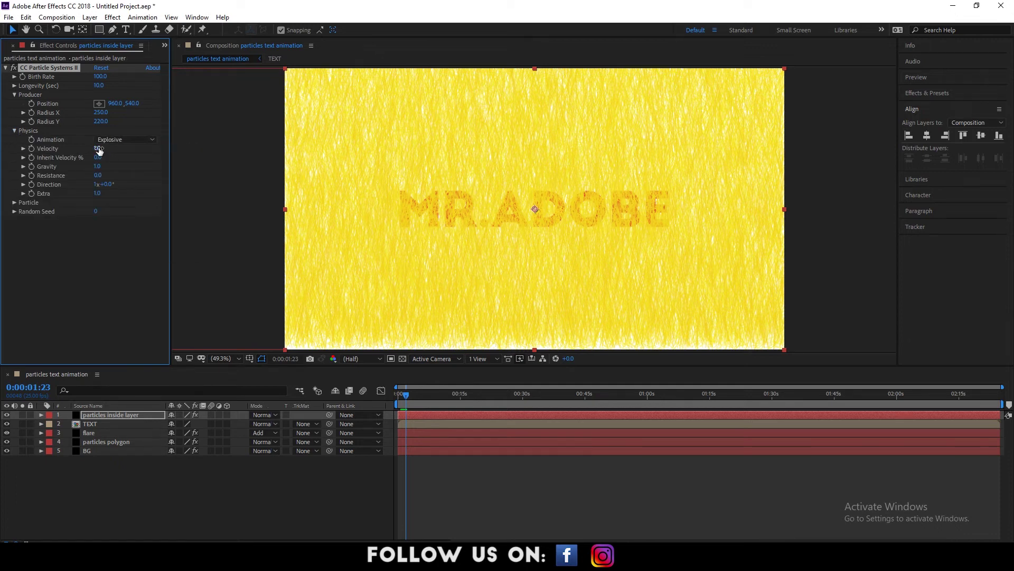
click(98, 149)
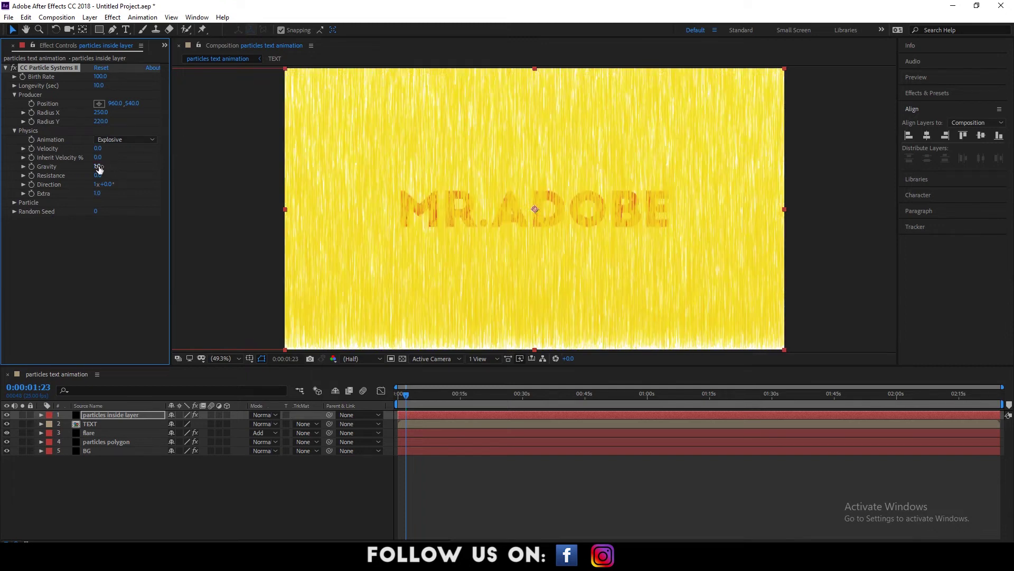
click(98, 166)
key(Return)
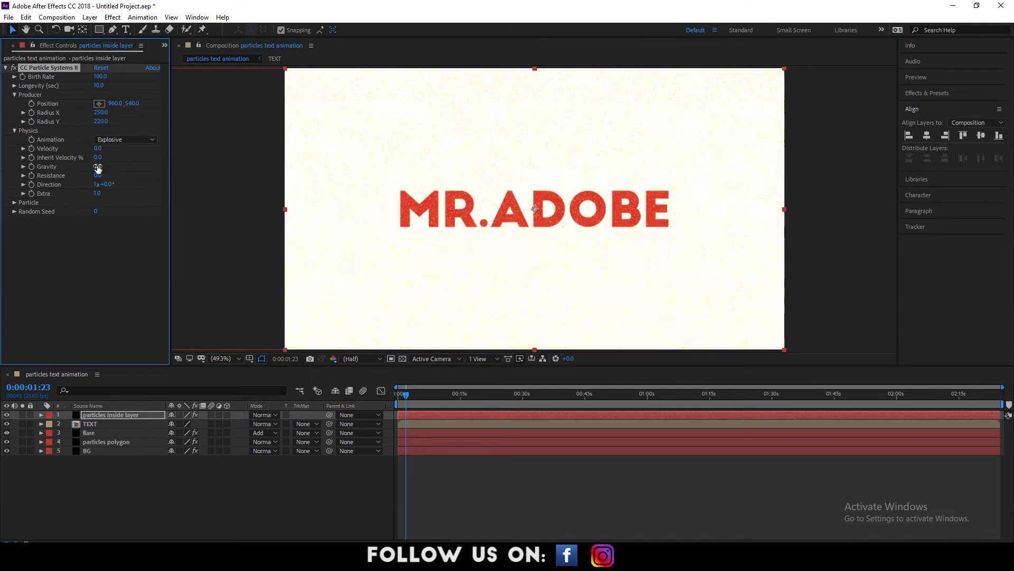
click(96, 184)
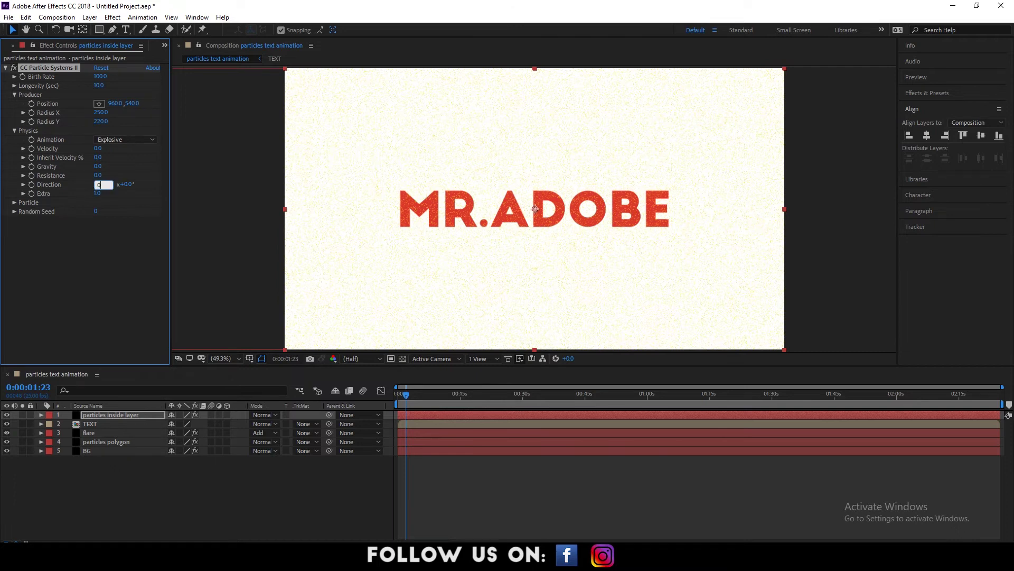
text(0)
key(Return)
key(grave)
key(grave)
drag(405, 394, 451, 394)
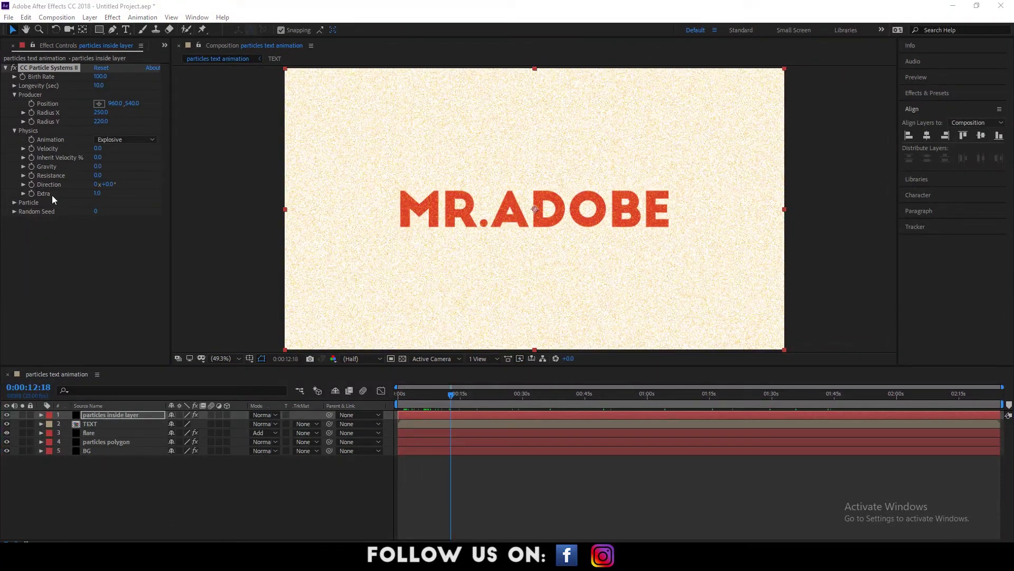
Step: Make the particles TriPolygon with a Birth Size of 0.22
click(14, 203)
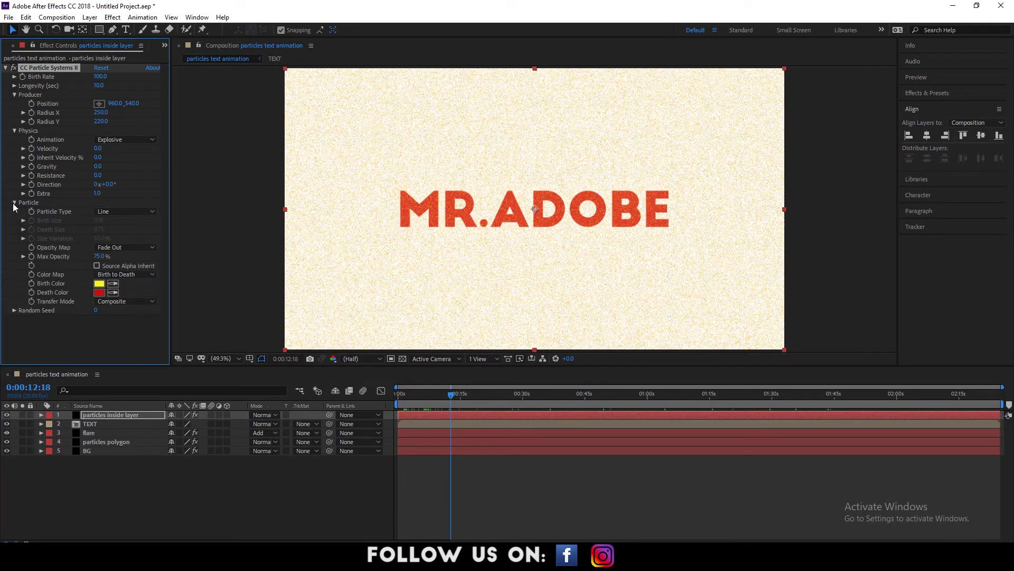
click(127, 215)
click(119, 309)
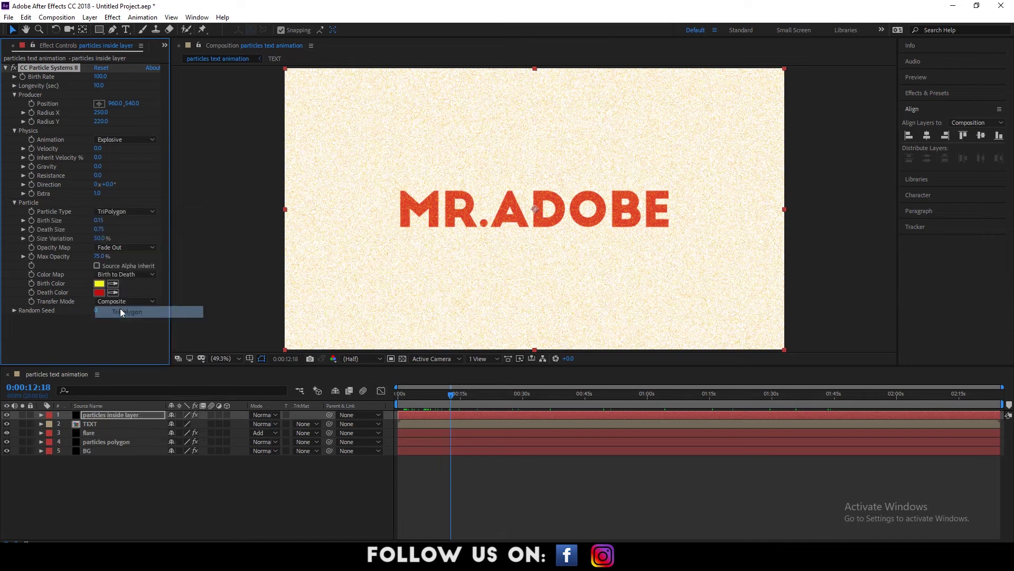
drag(450, 402, 447, 393)
click(100, 221)
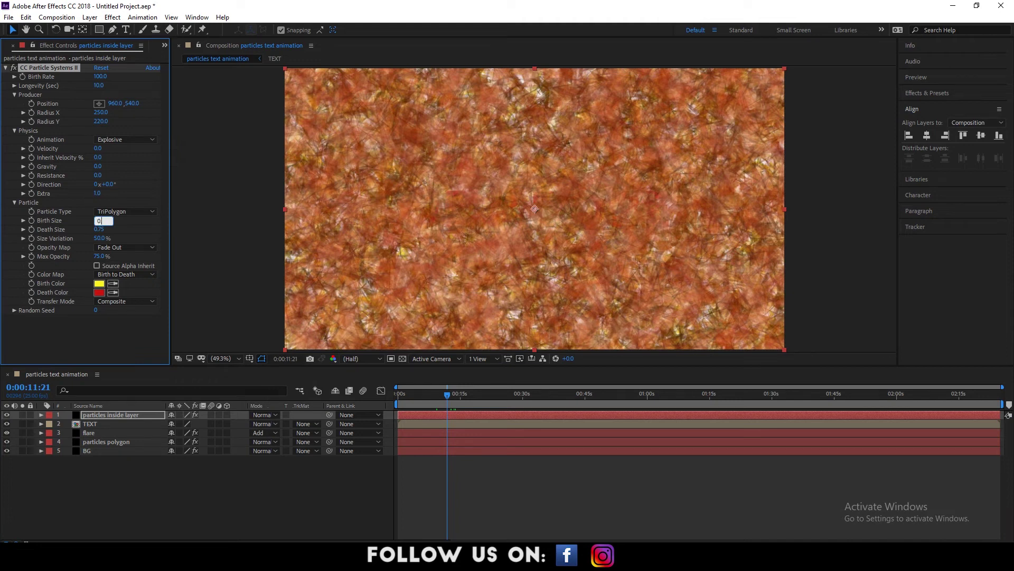
key(Return)
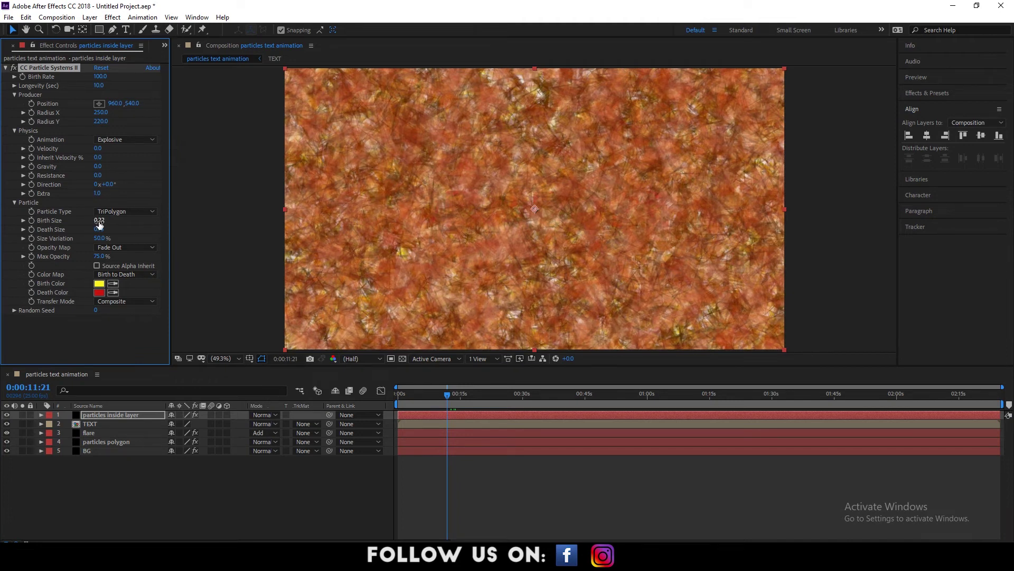
Step: Set Opacity Map to Fade In, Color Map to Origin to Death, and Transfer Mode to Screen
click(97, 248)
click(122, 297)
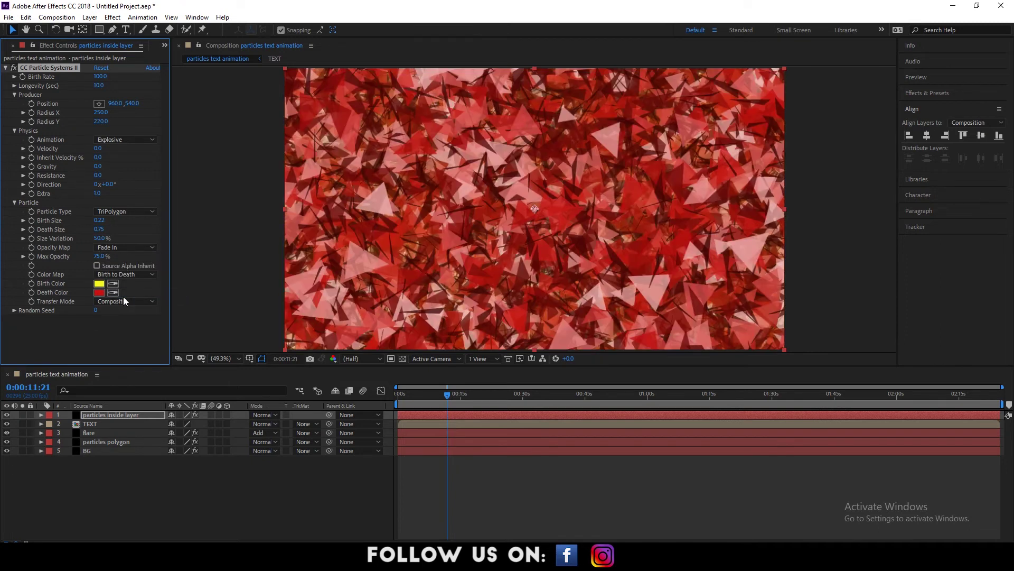
click(117, 275)
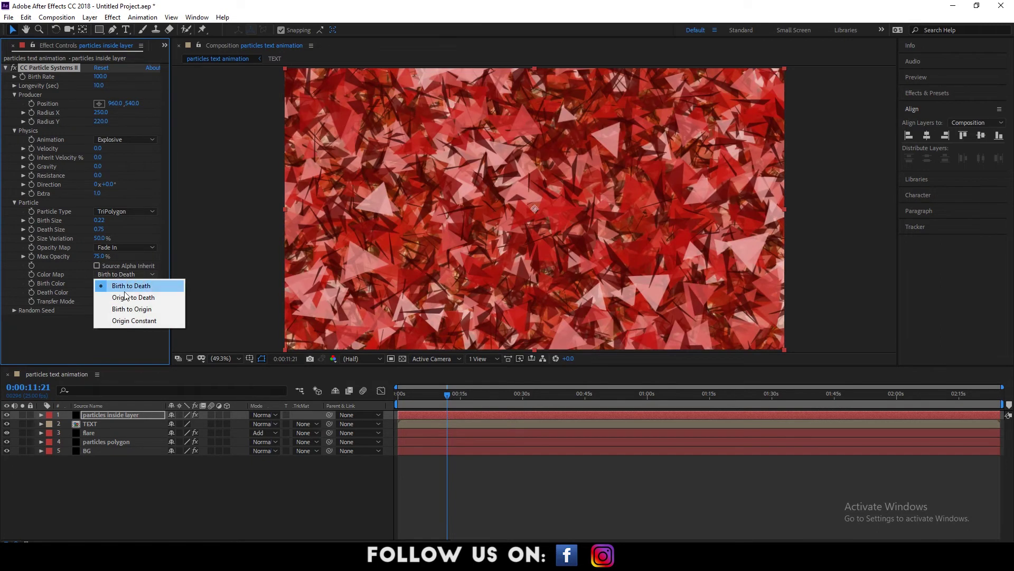
click(125, 297)
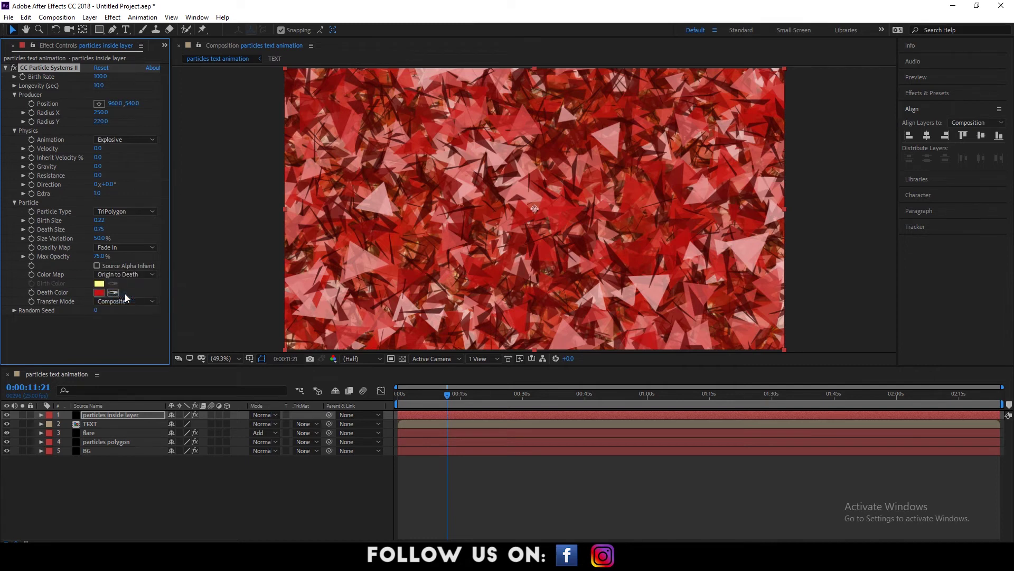
click(477, 395)
click(125, 301)
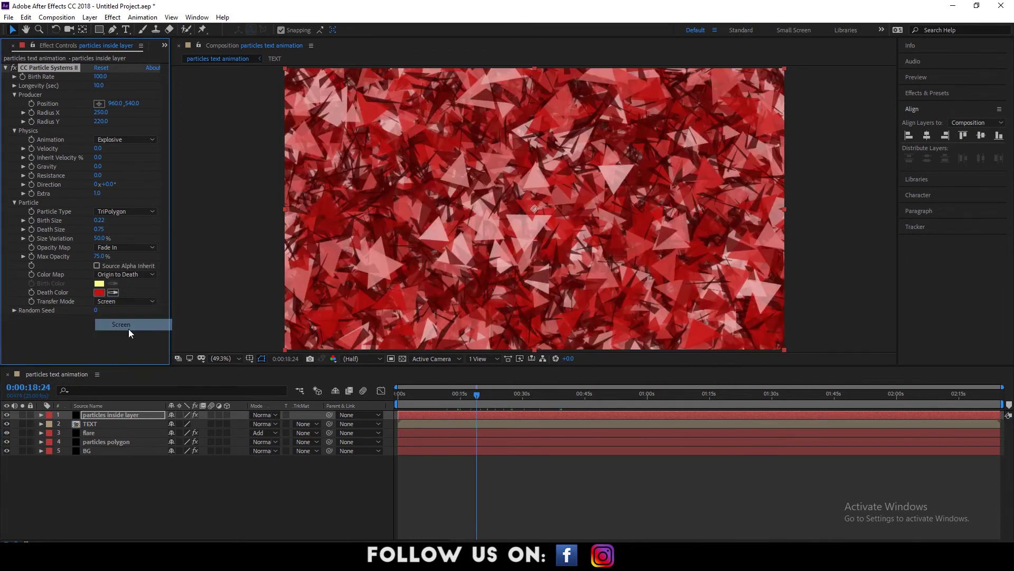
click(125, 325)
drag(472, 391, 534, 395)
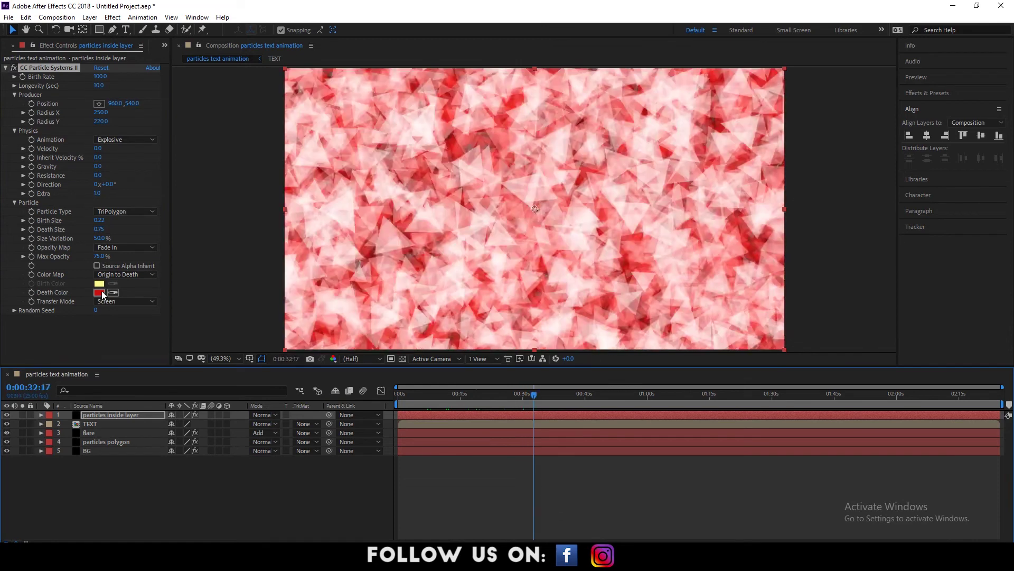
Step: Change the particle Death Color to red
click(99, 292)
key(Return)
mouse_move(435, 395)
mouse_down()
mouse_move(471, 400)
mouse_move(425, 404)
mouse_move(433, 404)
mouse_up()
click(99, 292)
drag(161, 101, 160, 49)
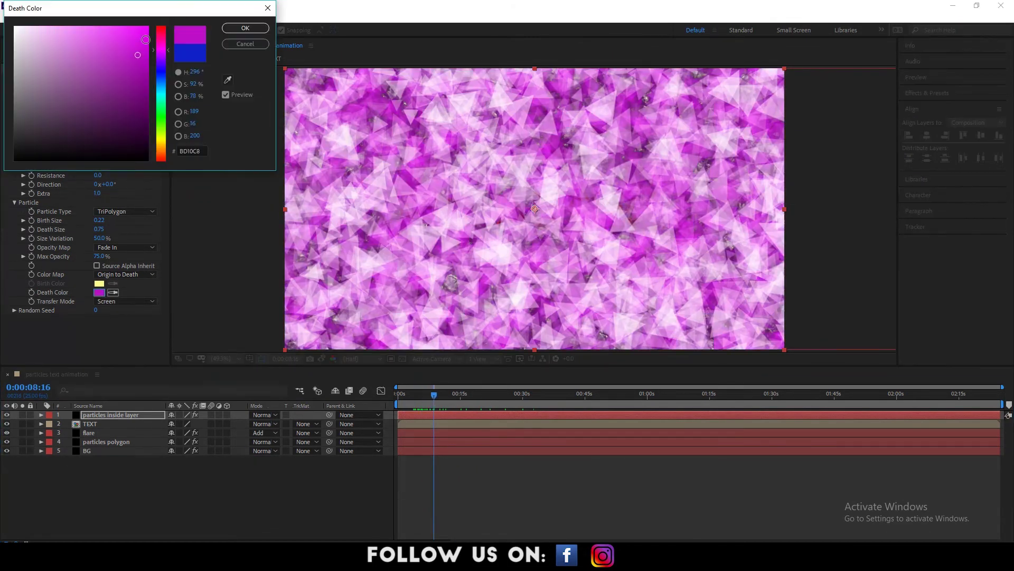
mouse_move(157, 154)
mouse_down()
mouse_move(160, 70)
mouse_move(157, 155)
mouse_up()
key(Return)
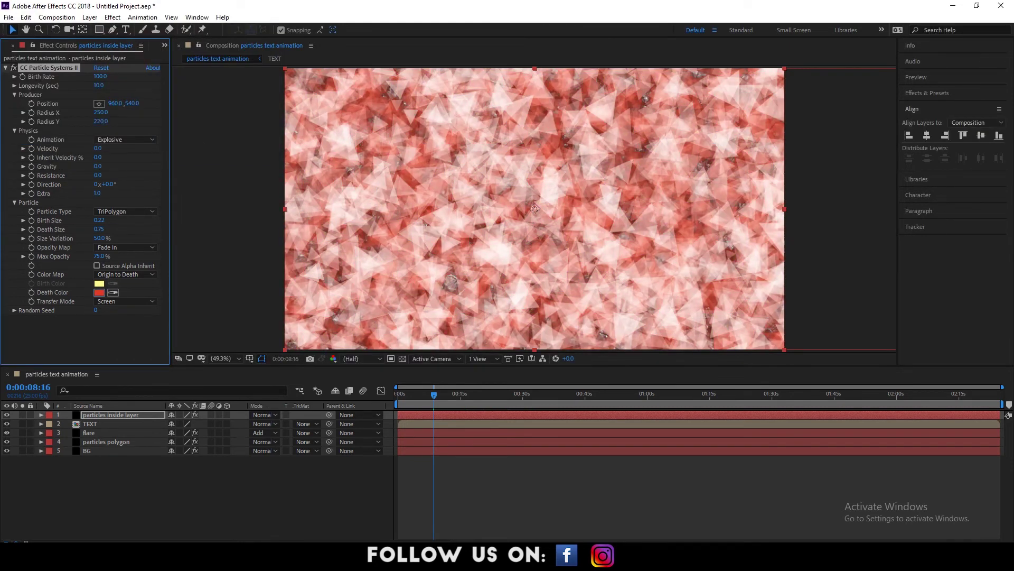
Step: Move 'particles inside layer' below TEXT and give it a Luma Inverted Matte from TEXT
click(247, 435)
drag(89, 417, 93, 431)
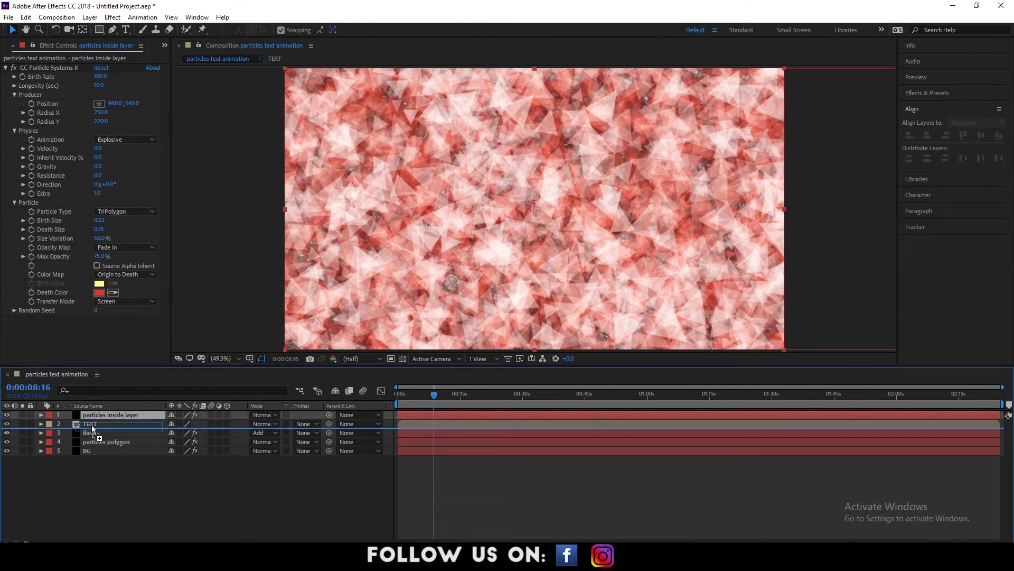
click(305, 424)
click(339, 487)
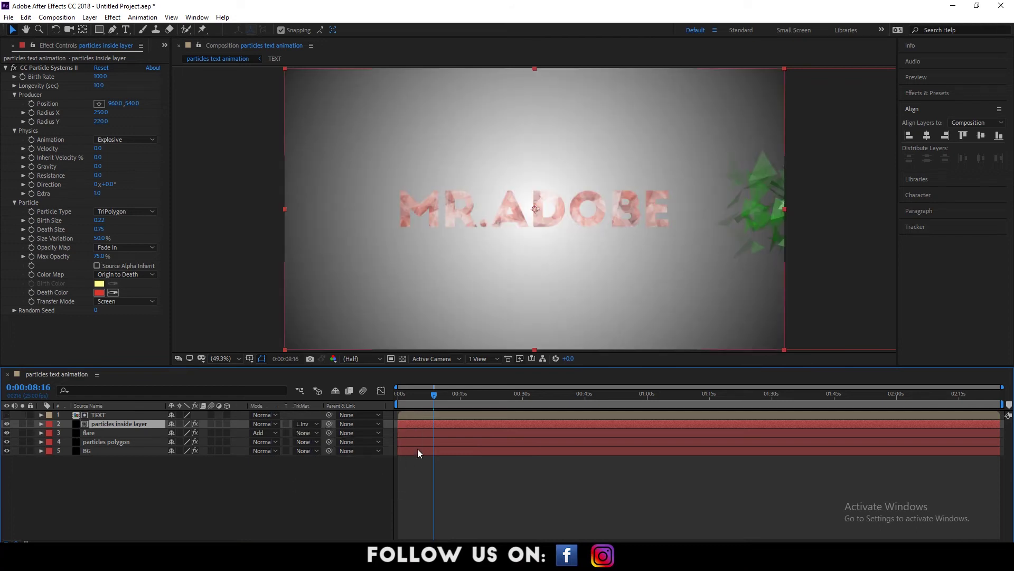
mouse_move(430, 395)
mouse_down()
mouse_move(415, 395)
mouse_move(422, 406)
mouse_up()
key(space)
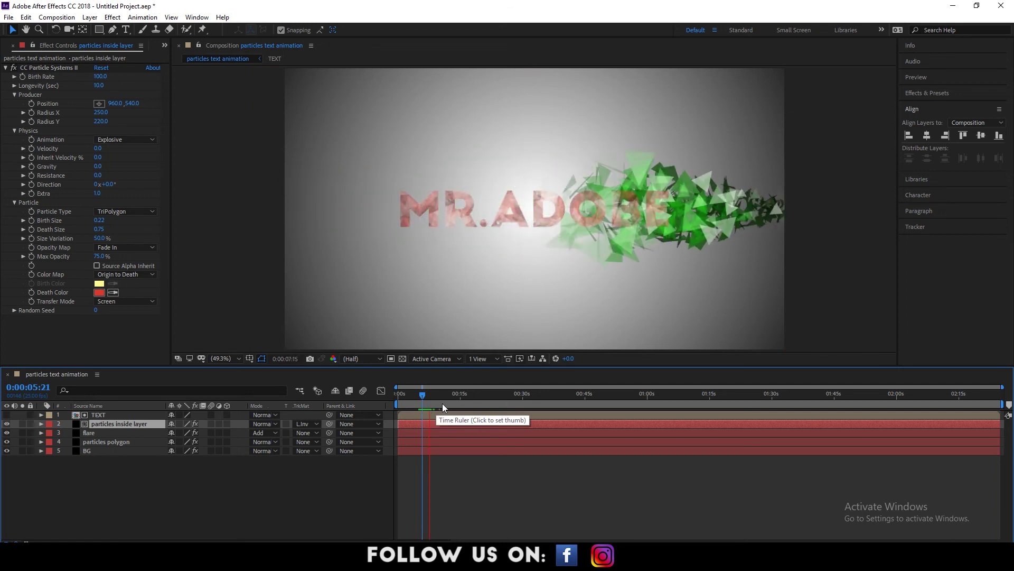
Step: Pre-compose TEXT and 'particles inside layer' into Pre-comp 1, placed below particles polygon
click(421, 398)
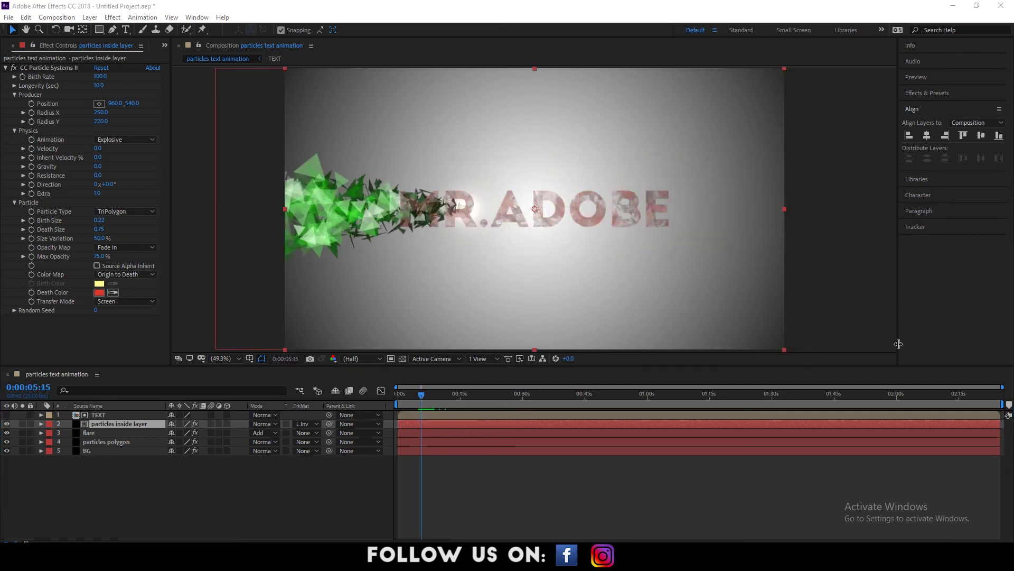
shift+click(97, 419)
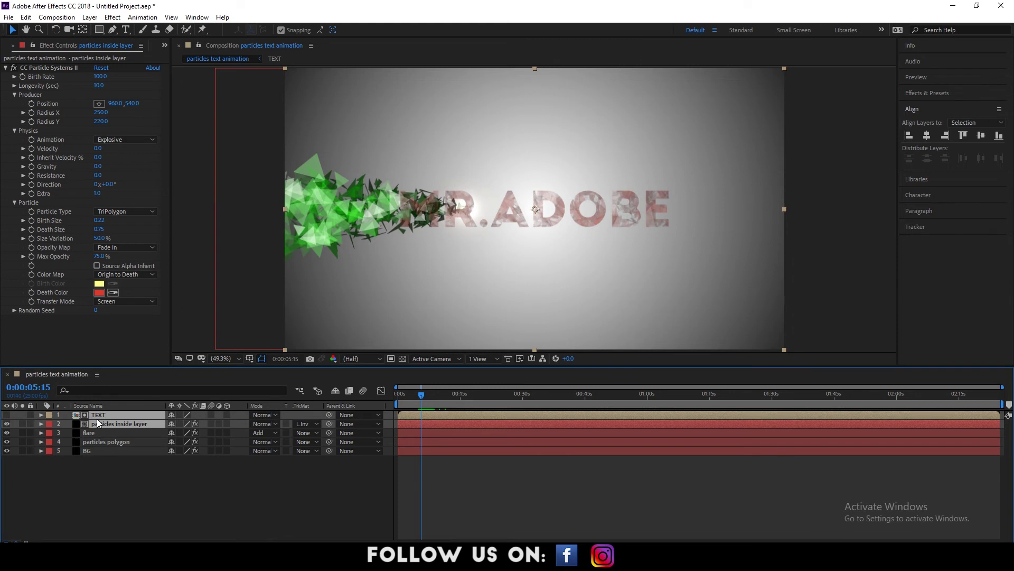
right_click(98, 423)
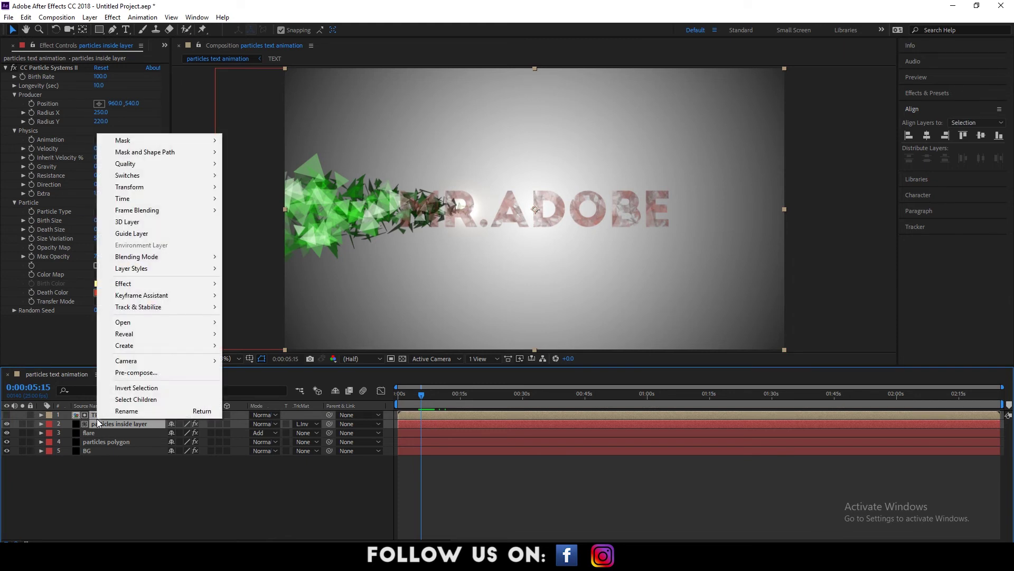
click(131, 372)
click(142, 164)
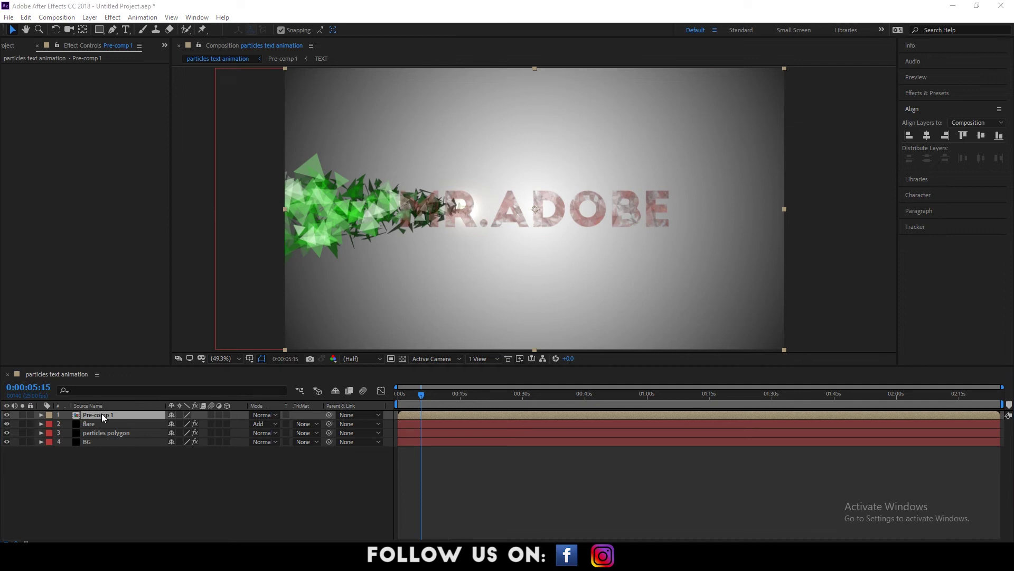
drag(101, 413, 103, 438)
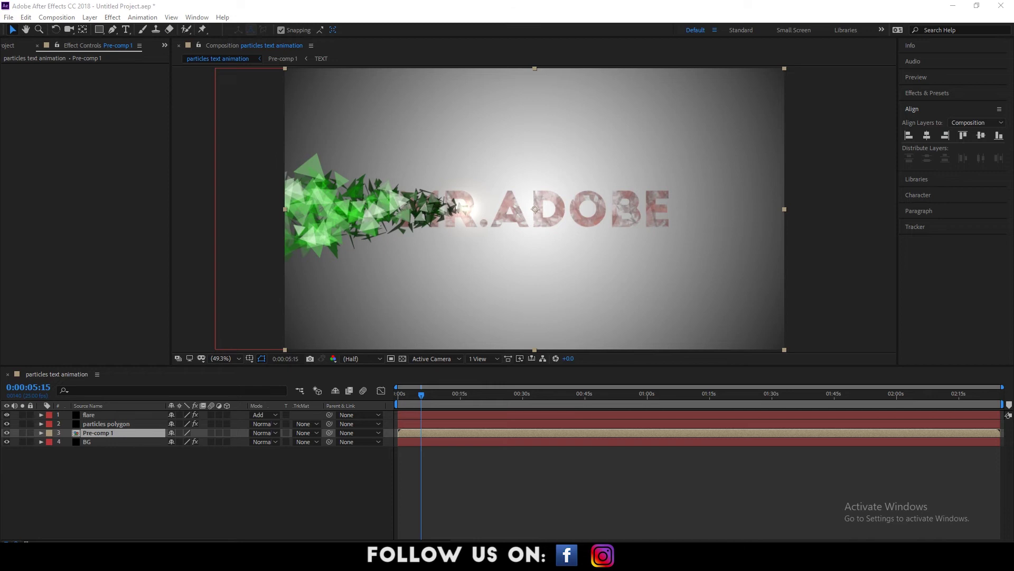
mouse_move(429, 390)
mouse_down()
mouse_move(436, 397)
mouse_move(417, 398)
mouse_up()
Step: Duplicate the particles polygon layer and select the copy
click(107, 467)
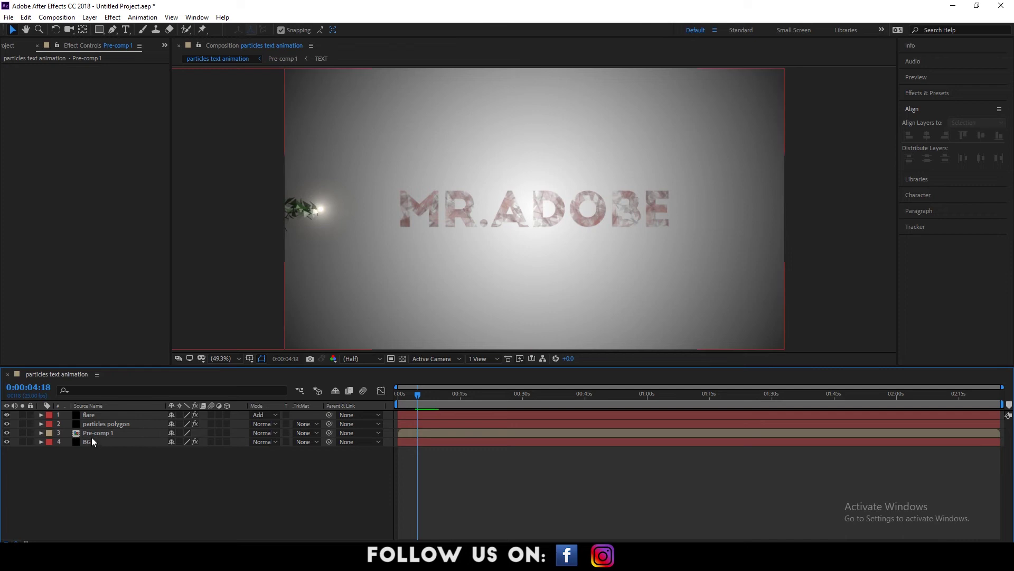
click(95, 424)
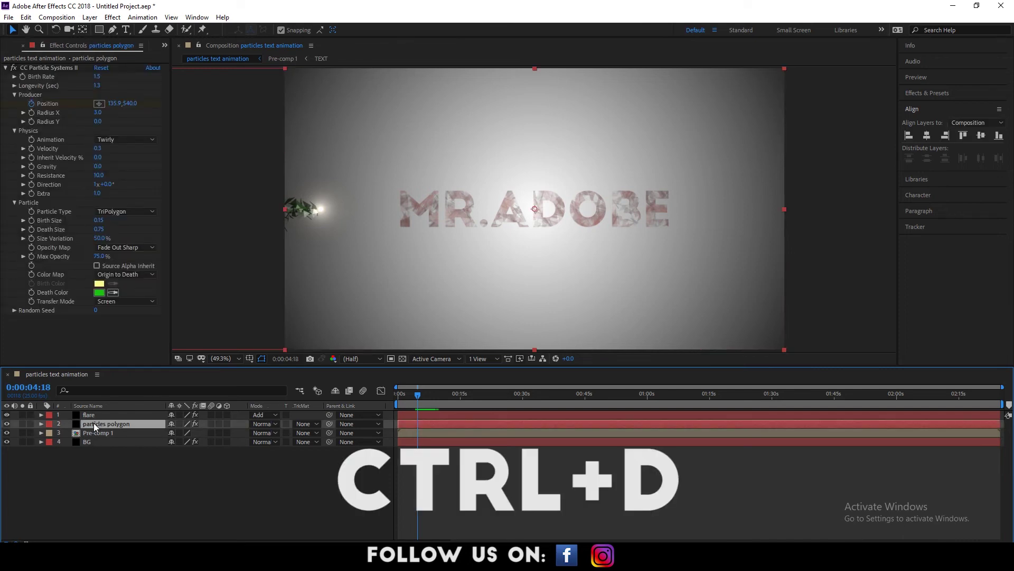
key(ctrl+d)
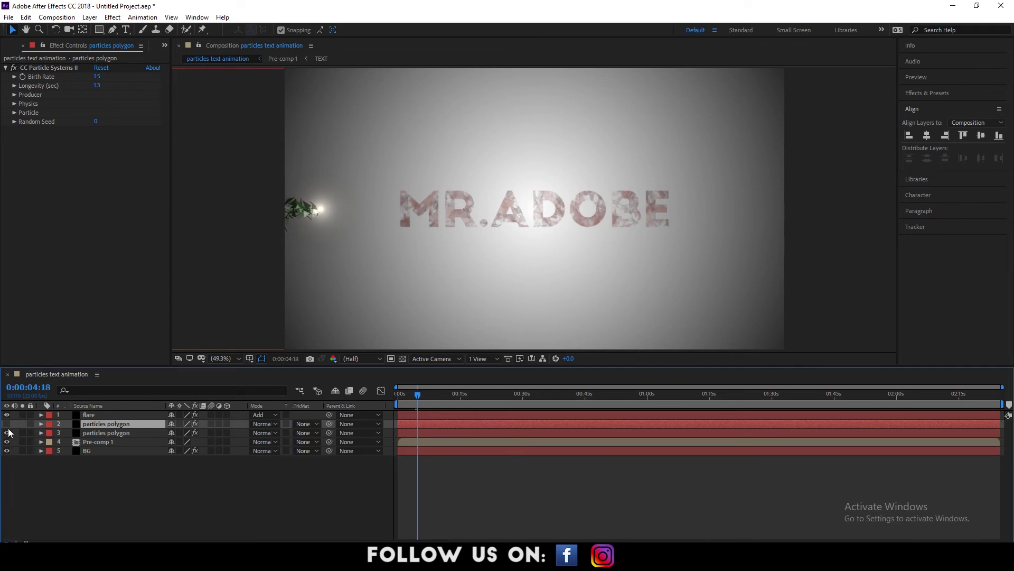
click(115, 432)
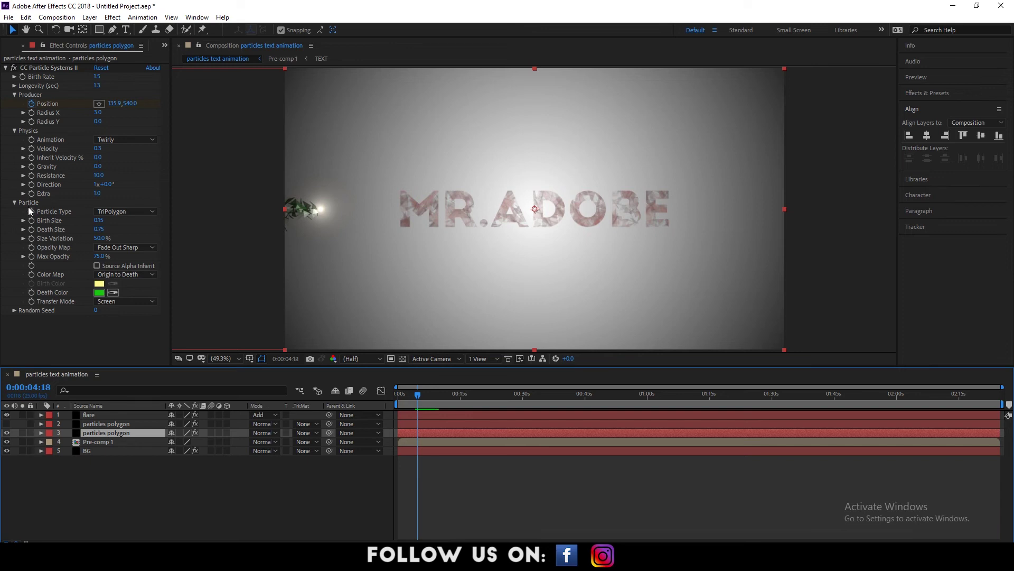
Step: Give the copy Birth to Death colouring, a pale Death Color, constant opacity and white Birth Color
click(126, 274)
click(124, 286)
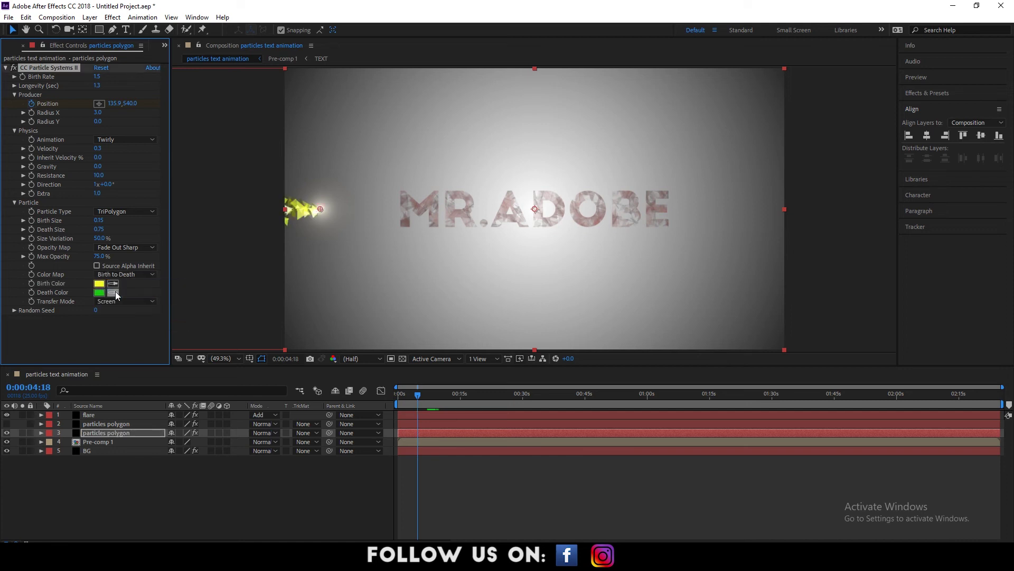
click(100, 293)
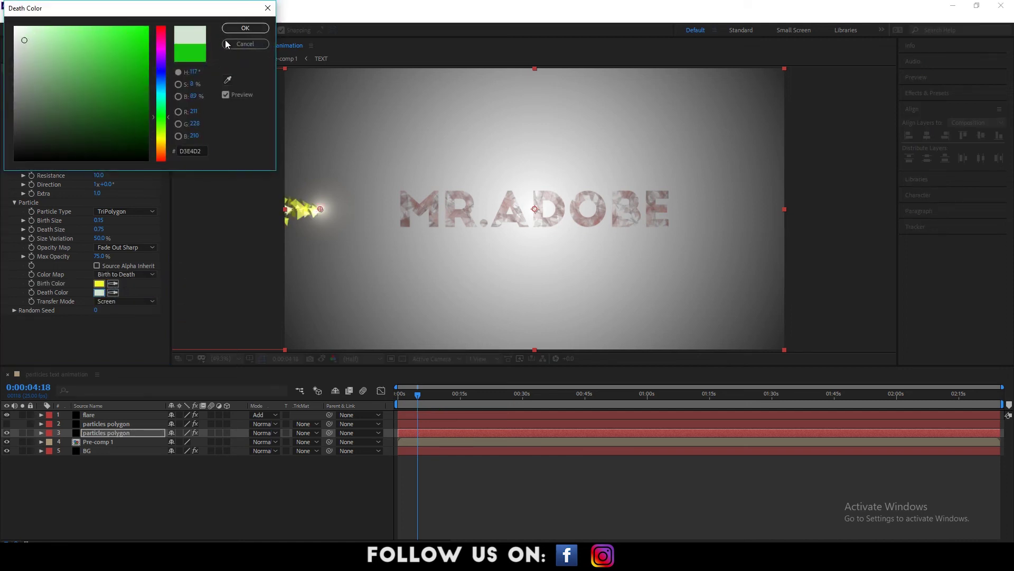
click(243, 29)
click(119, 248)
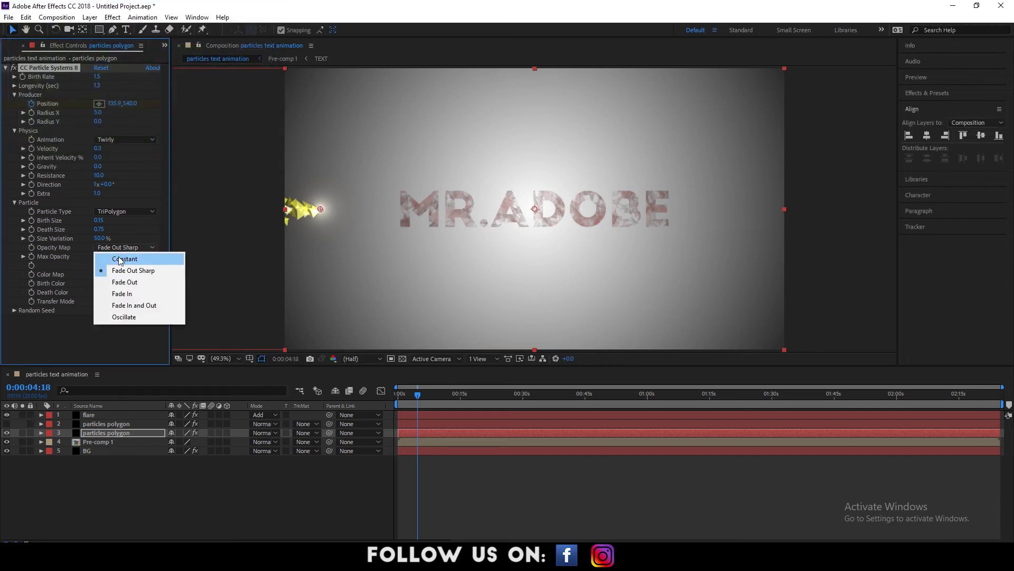
click(120, 259)
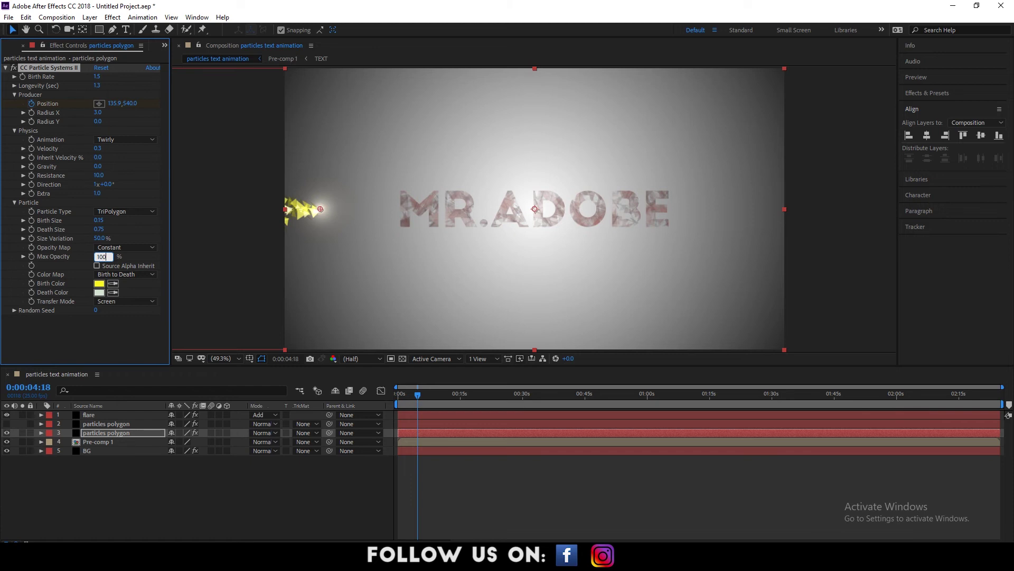
click(126, 301)
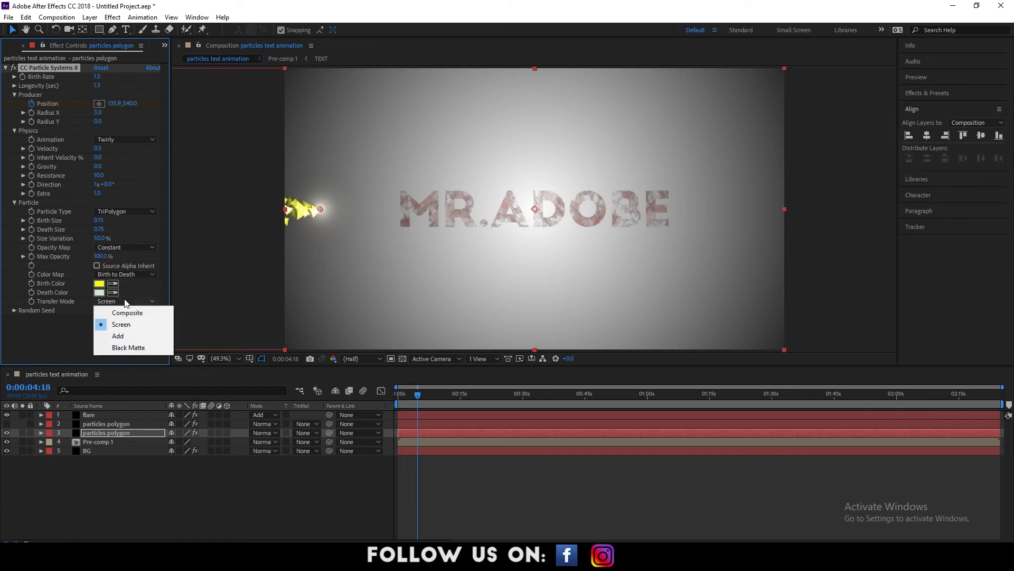
click(99, 284)
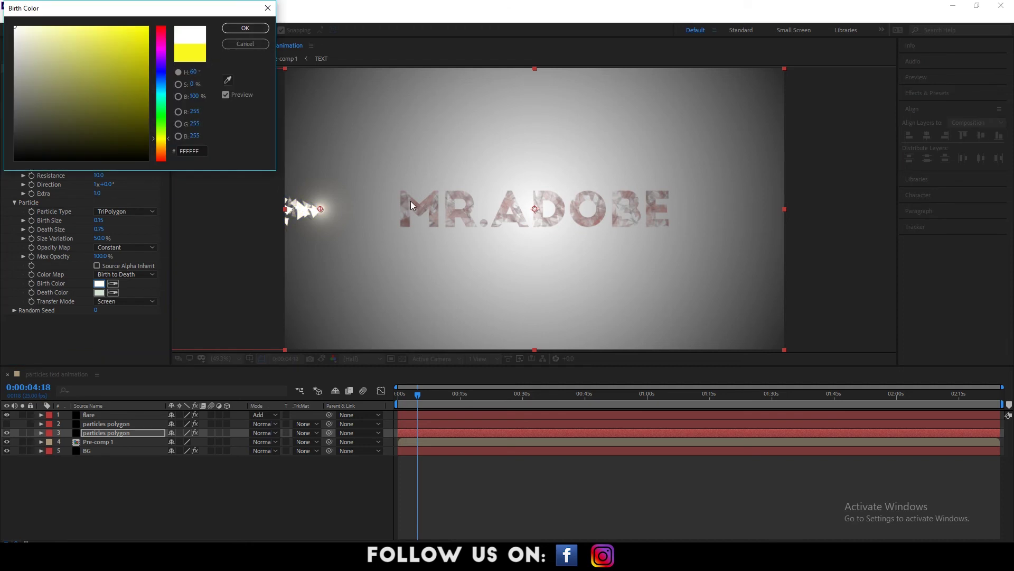
click(245, 28)
Step: Add a white full-frame solid on top and move a particles polygon layer just beneath it
right_click(166, 500)
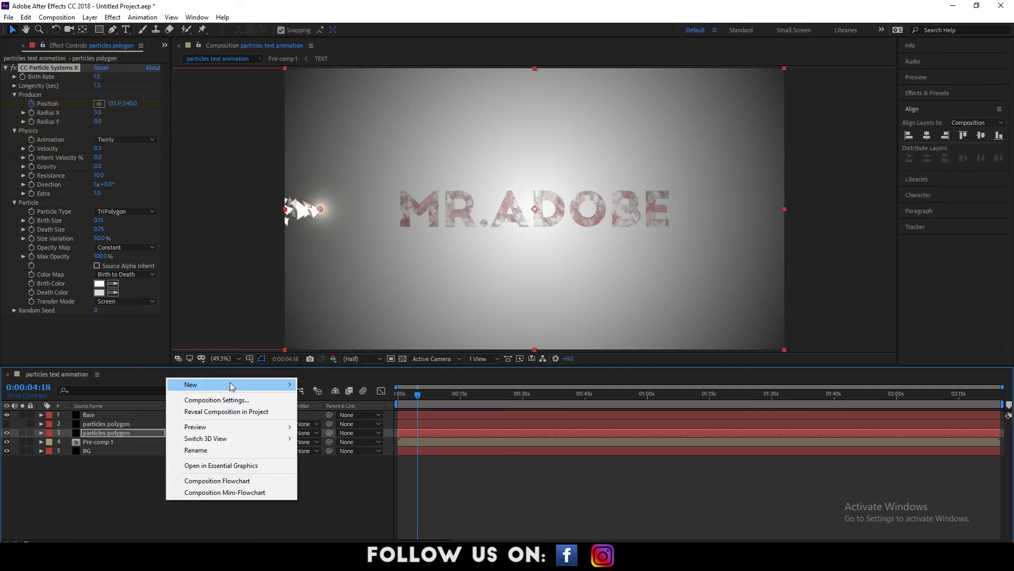
mouse_move(230, 387)
click(341, 408)
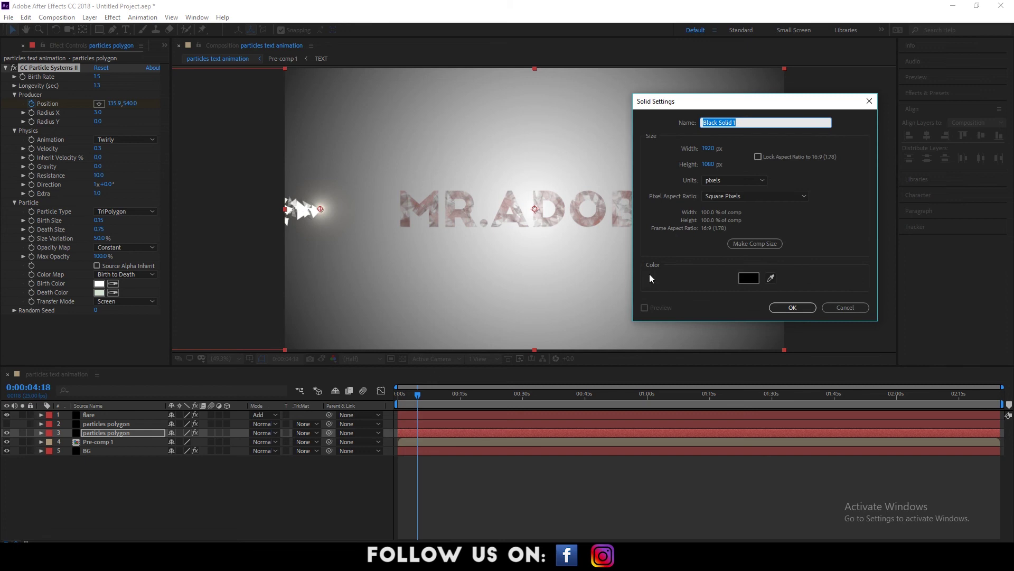
click(751, 278)
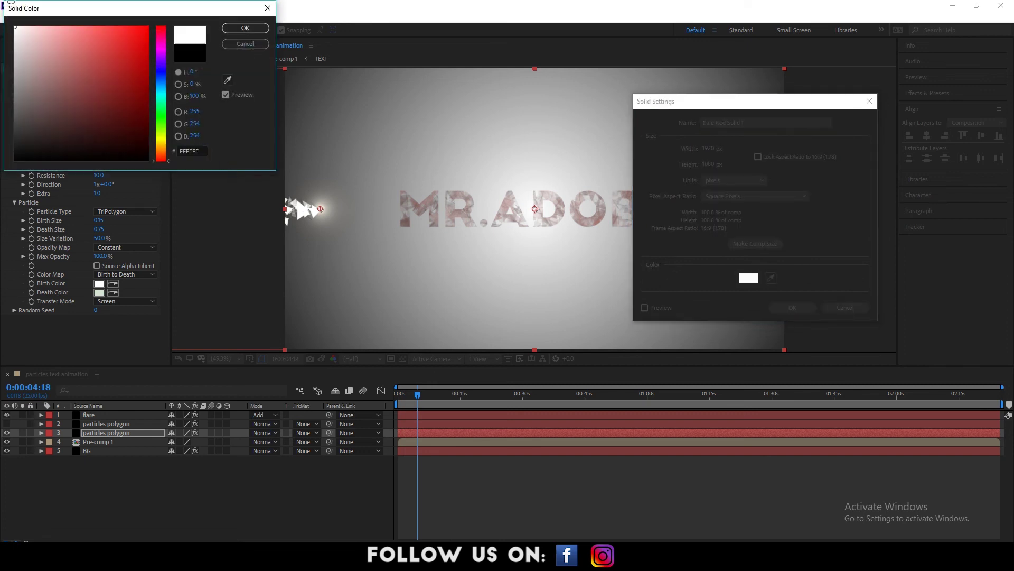
click(245, 44)
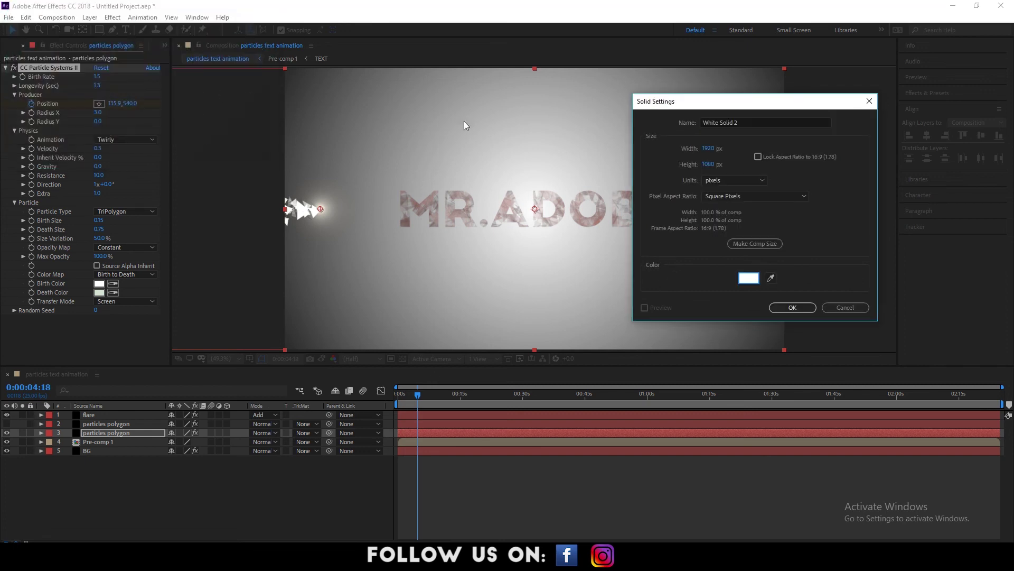
click(782, 308)
drag(103, 441, 103, 421)
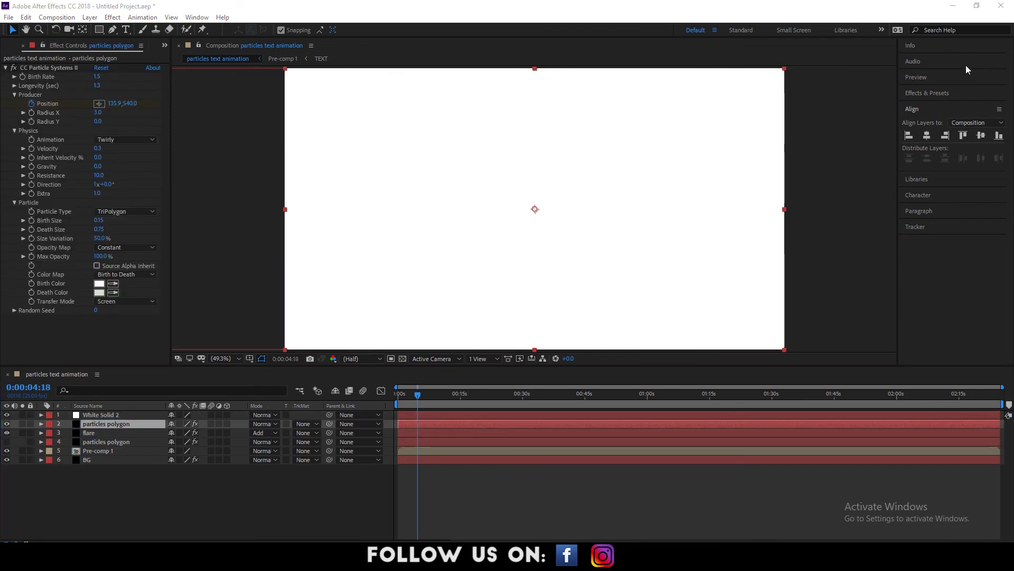
Step: Find Linear Wipe in Effects & Presets and apply it to White Solid 2
click(927, 92)
click(909, 108)
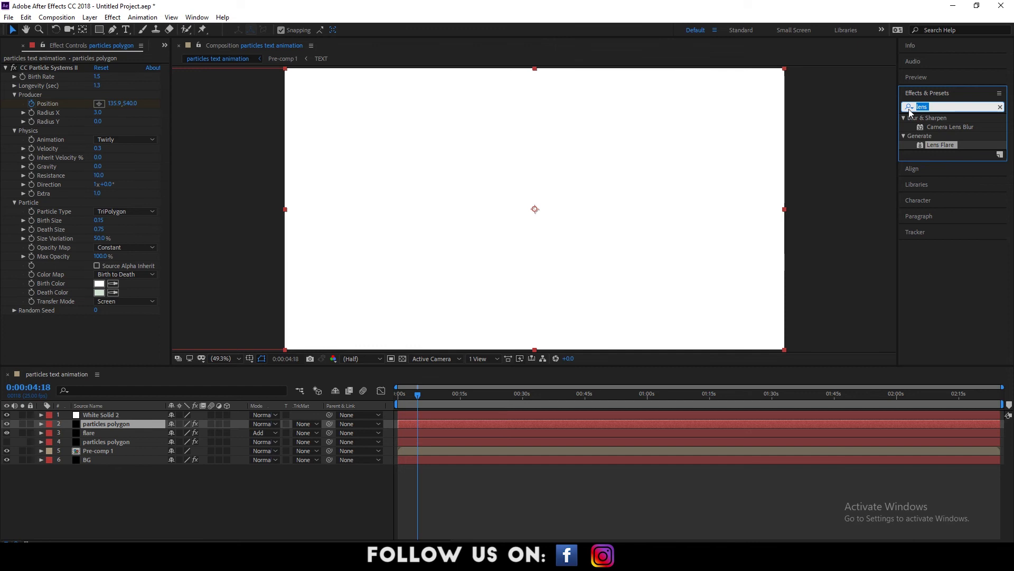
text(linear)
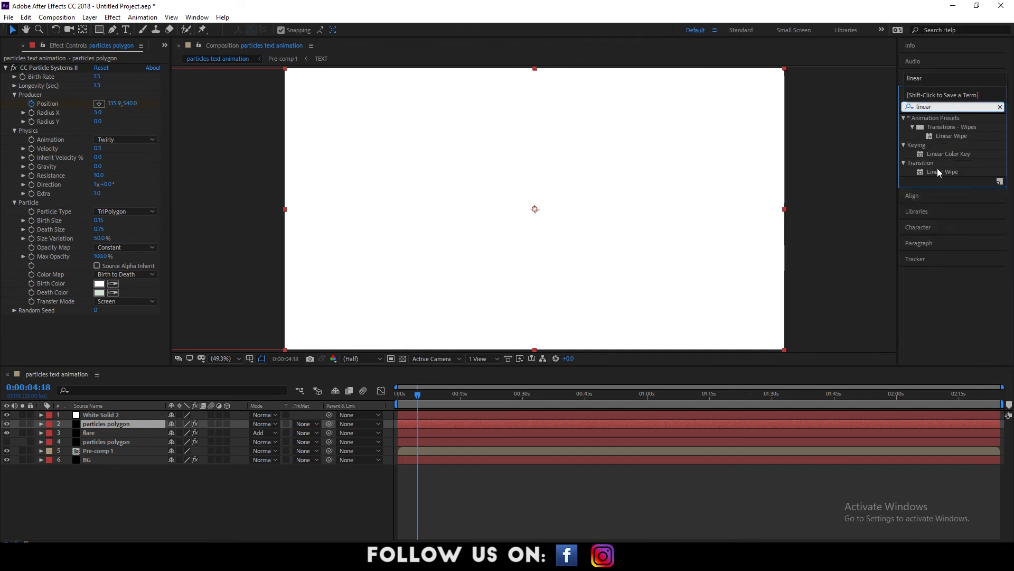
drag(938, 172, 144, 416)
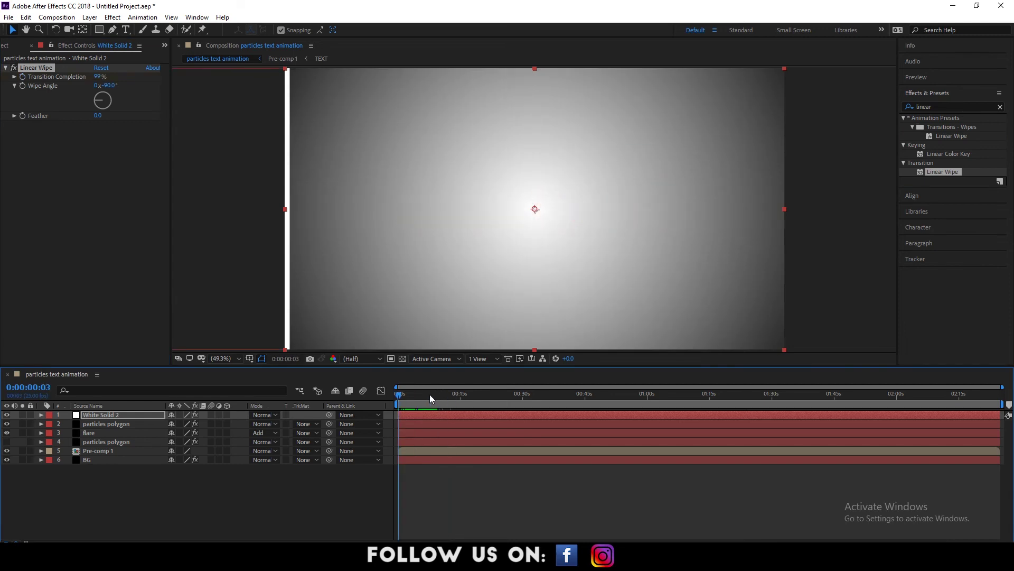
Step: Lower the wipe's Transition Completion where MR.ADOBE has formed and reveal its keyframes
click(423, 402)
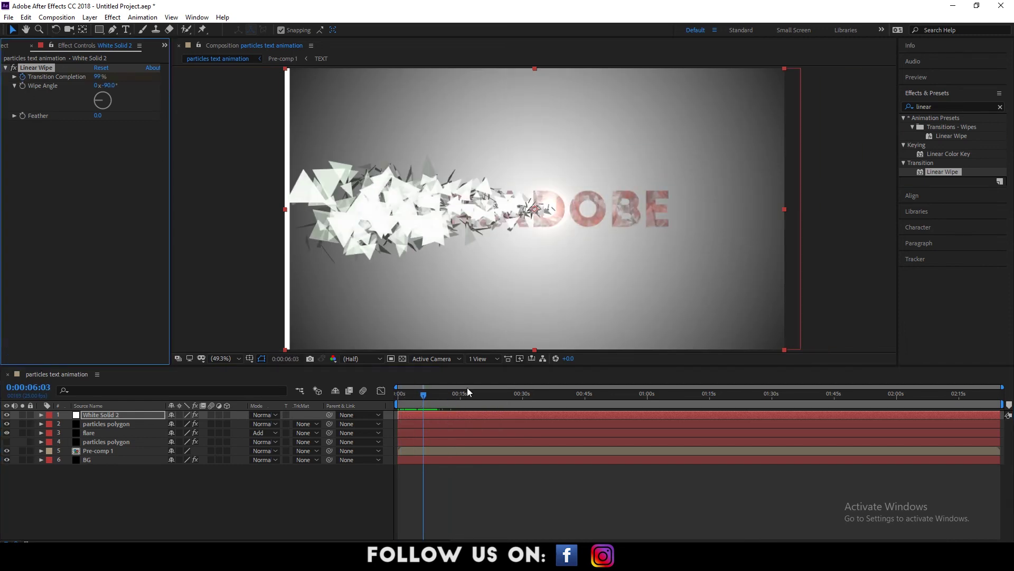
click(437, 394)
drag(97, 77, 108, 83)
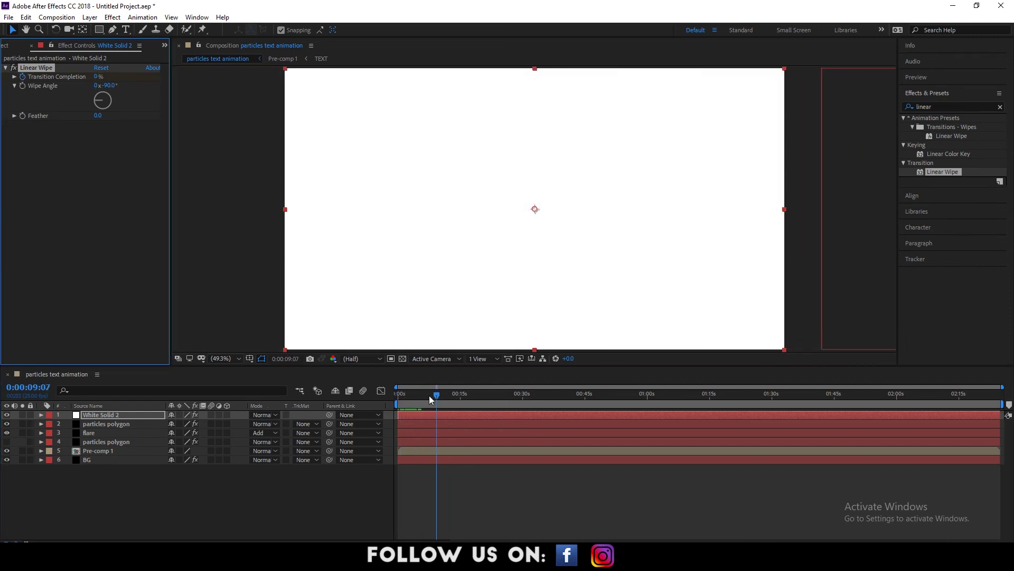
drag(429, 395, 420, 404)
click(330, 241)
key(u)
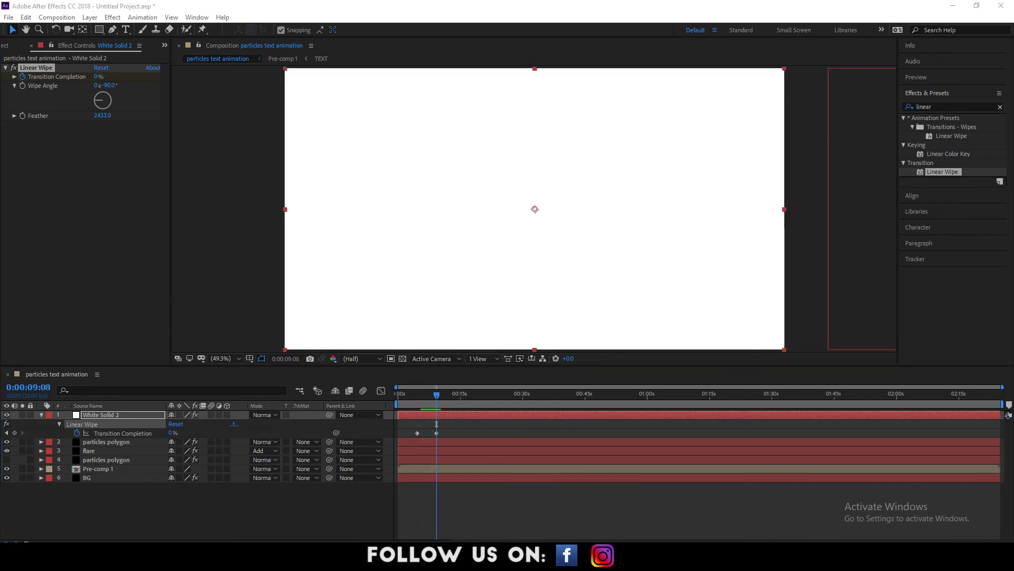
Step: Pre-compose White Solid 2 and the particles polygon layer into Pre-comp 2
click(116, 443)
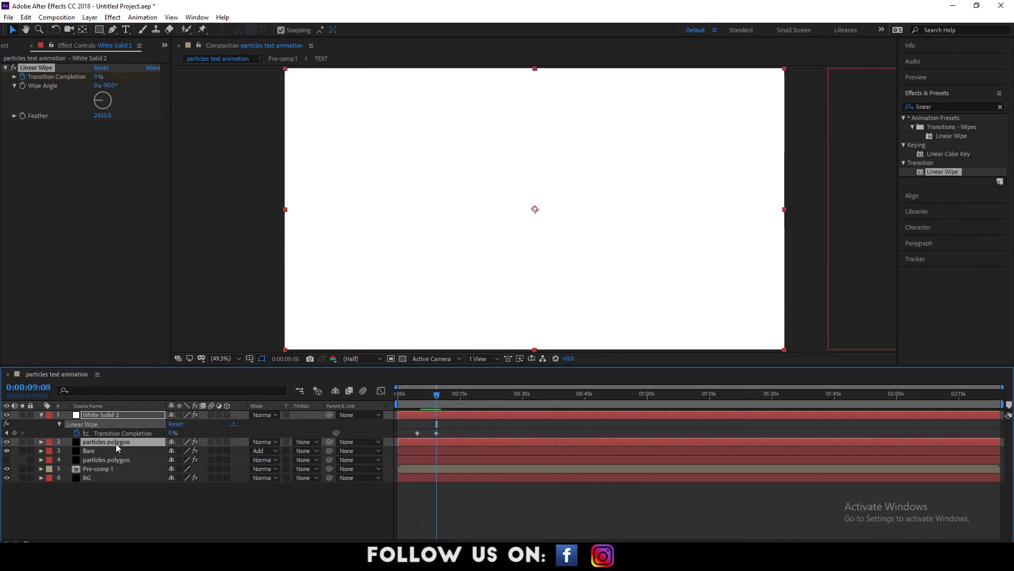
right_click(116, 442)
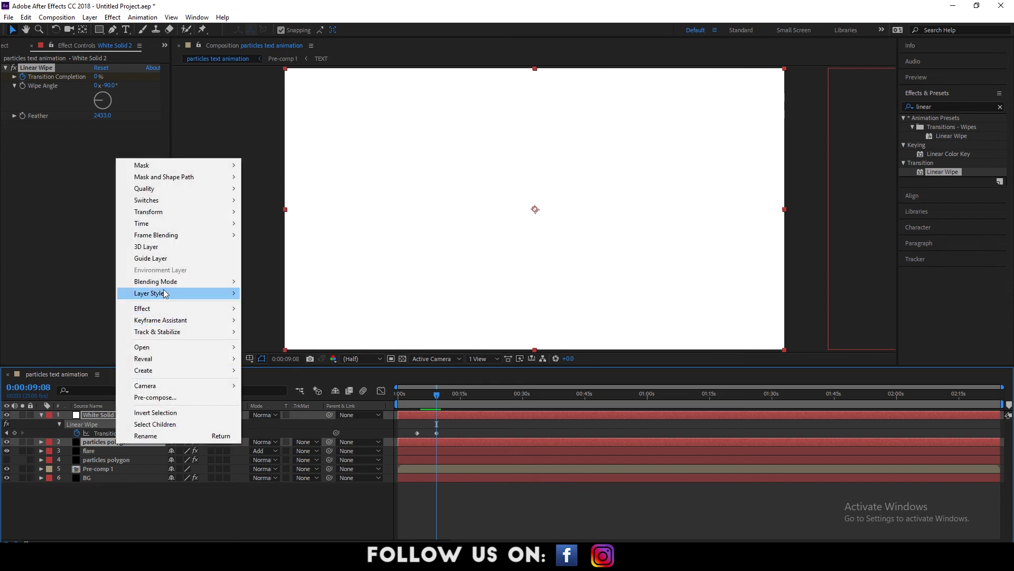
click(170, 396)
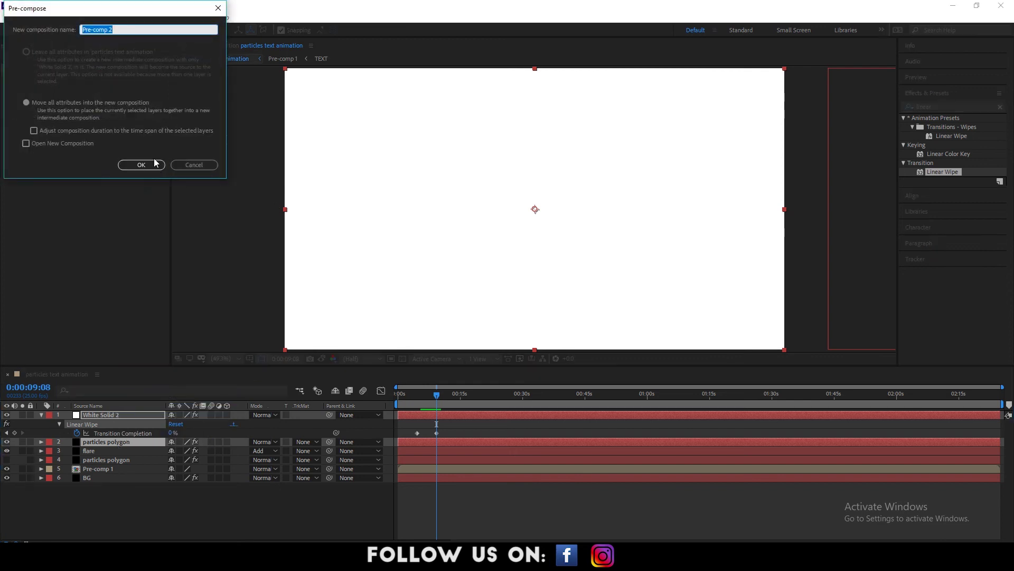
click(151, 163)
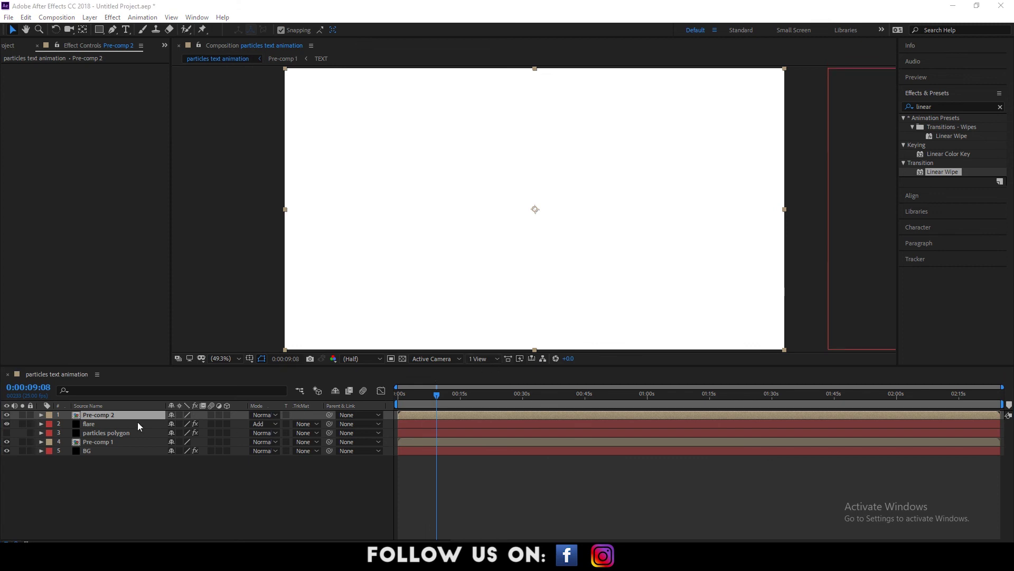
Step: Place Pre-comp 2 above Pre-comp 1, set Pre-comp 1's track matte to Luma Matte, and check the wipe reveal
drag(107, 414, 108, 440)
click(311, 442)
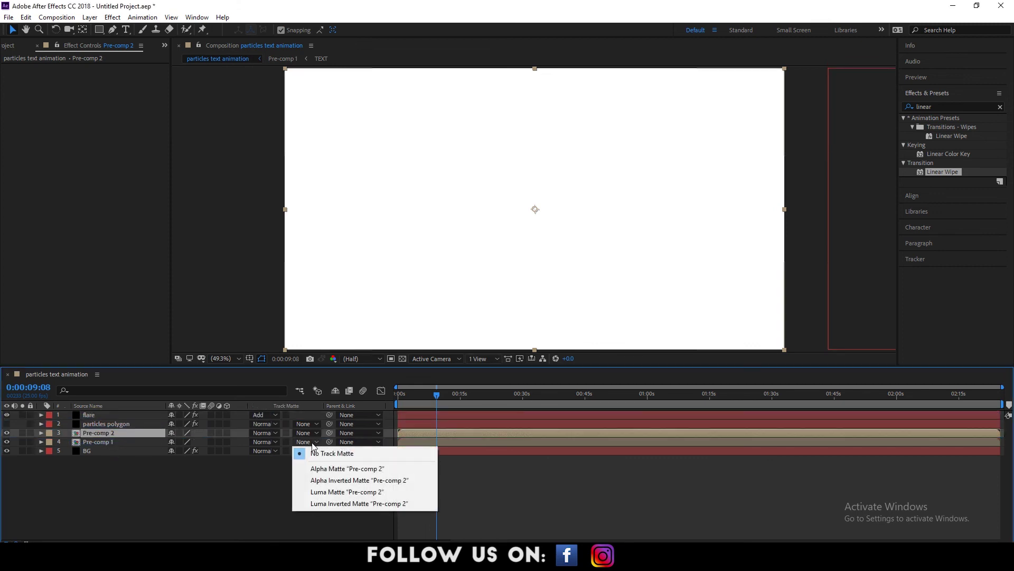
click(342, 491)
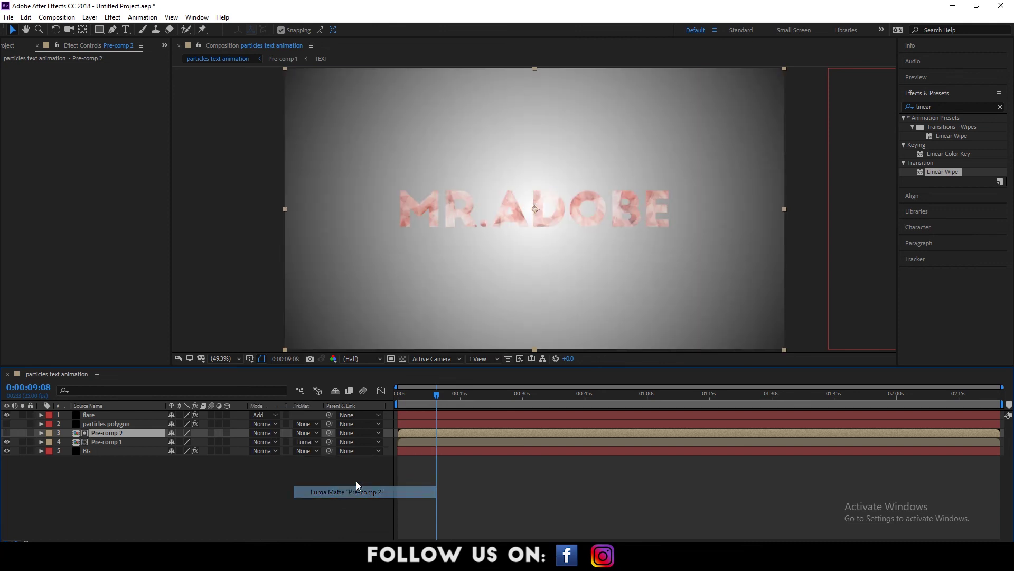
mouse_move(436, 394)
mouse_down()
mouse_move(461, 400)
mouse_move(410, 407)
mouse_move(433, 404)
mouse_up()
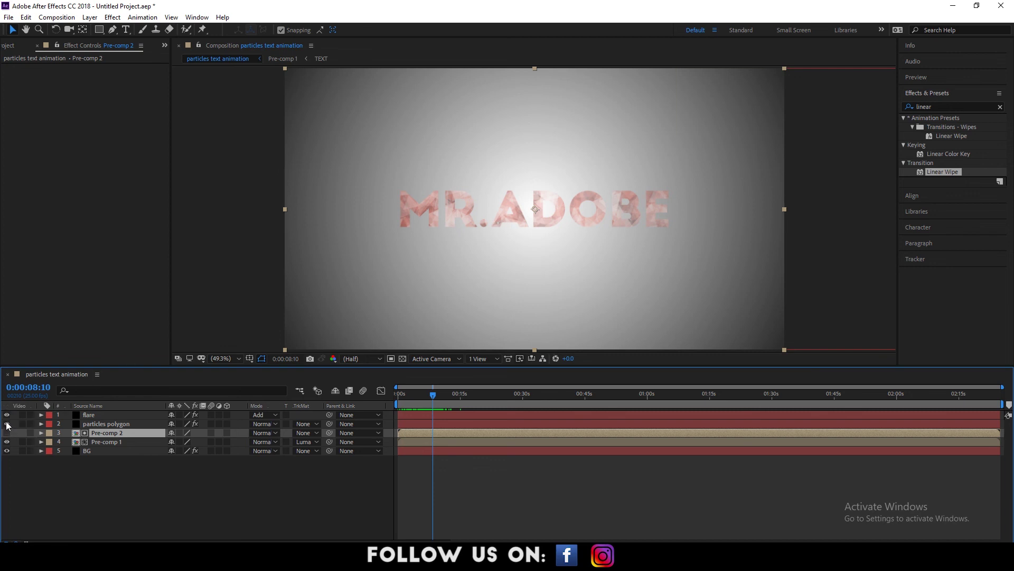
Step: Turn the particles polygon layer back on, preview the green particle sweep, and choose a fast preview mode
click(7, 423)
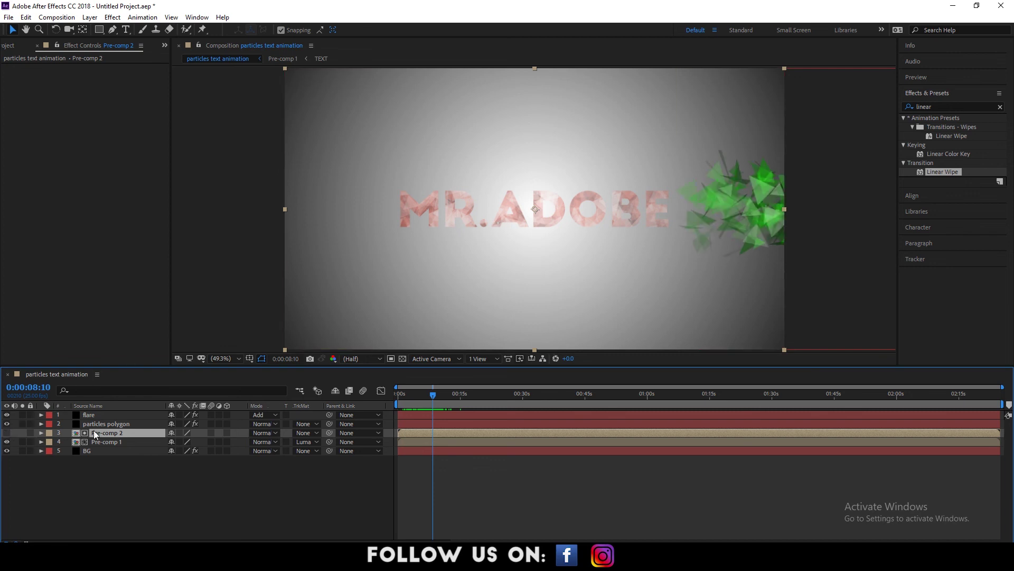
drag(437, 396, 417, 395)
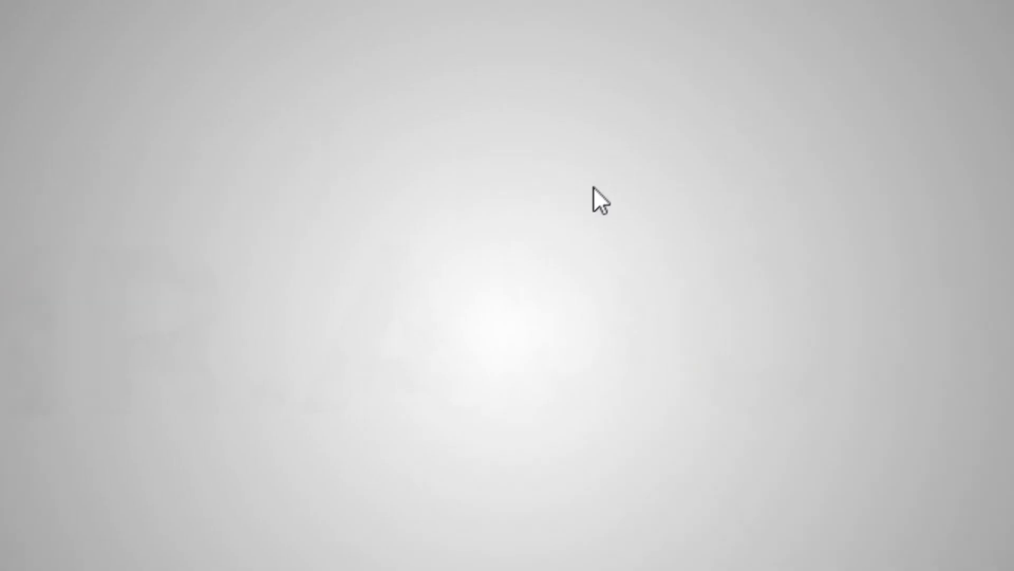
key(space)
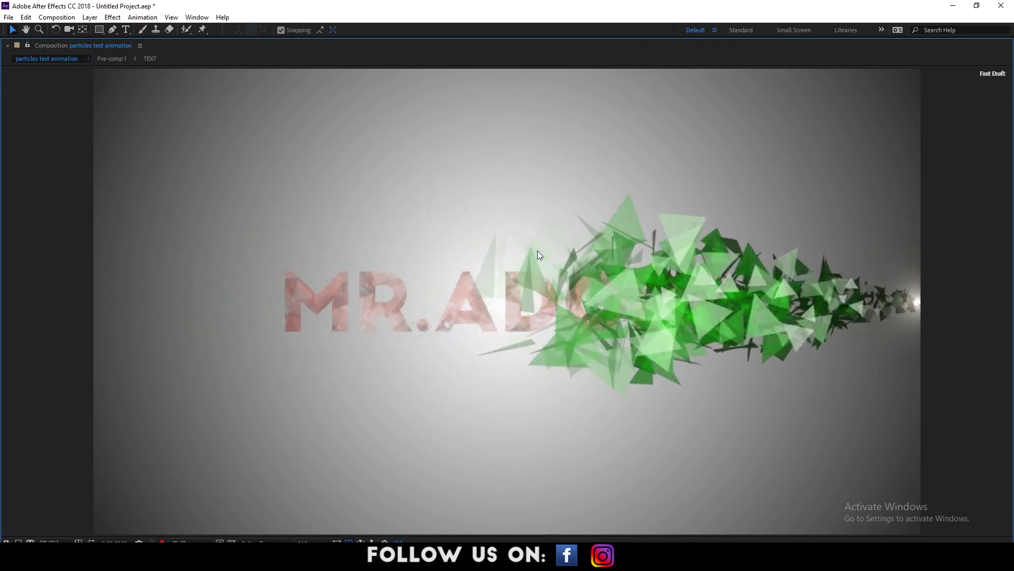
key(grave)
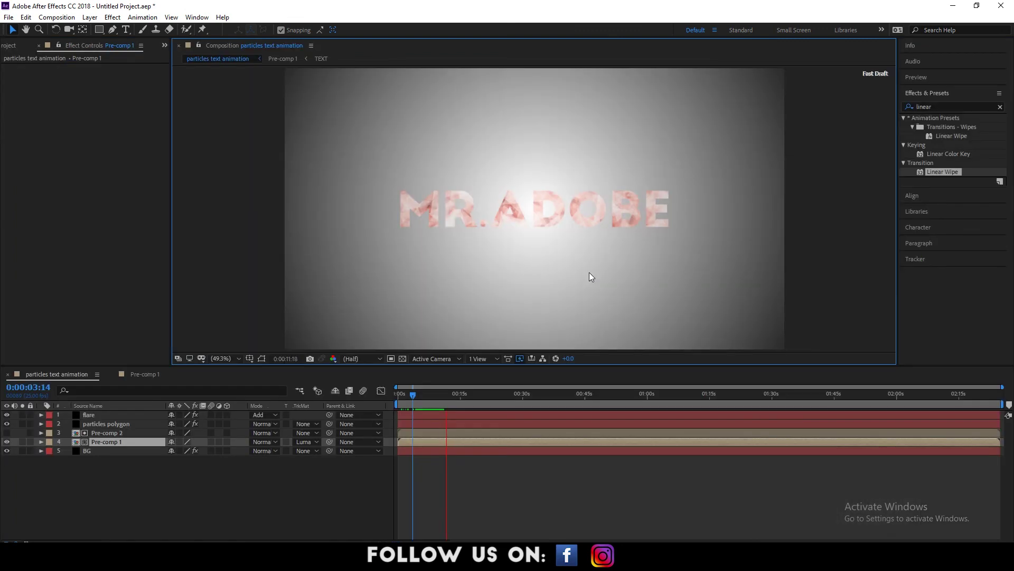
click(520, 358)
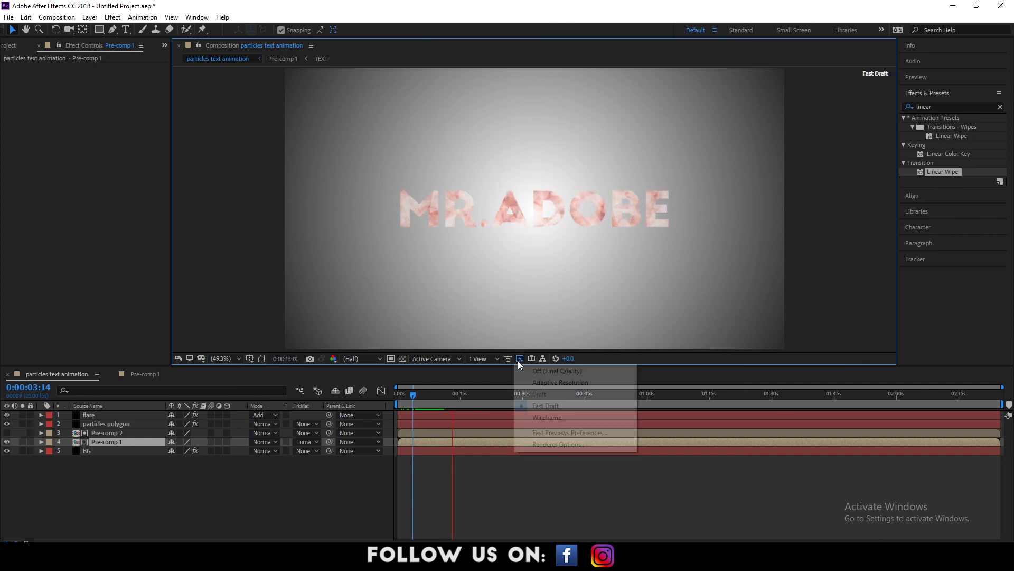
click(539, 401)
Step: Finish previewing, add the comp to the Render Queue with Ctrl+M, and choose the output movie location
click(420, 393)
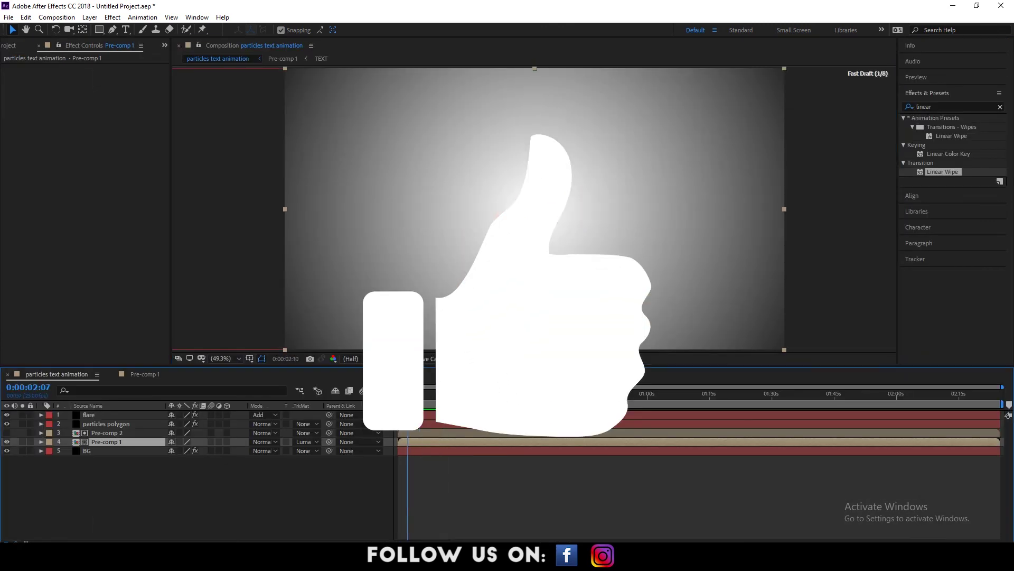
click(916, 77)
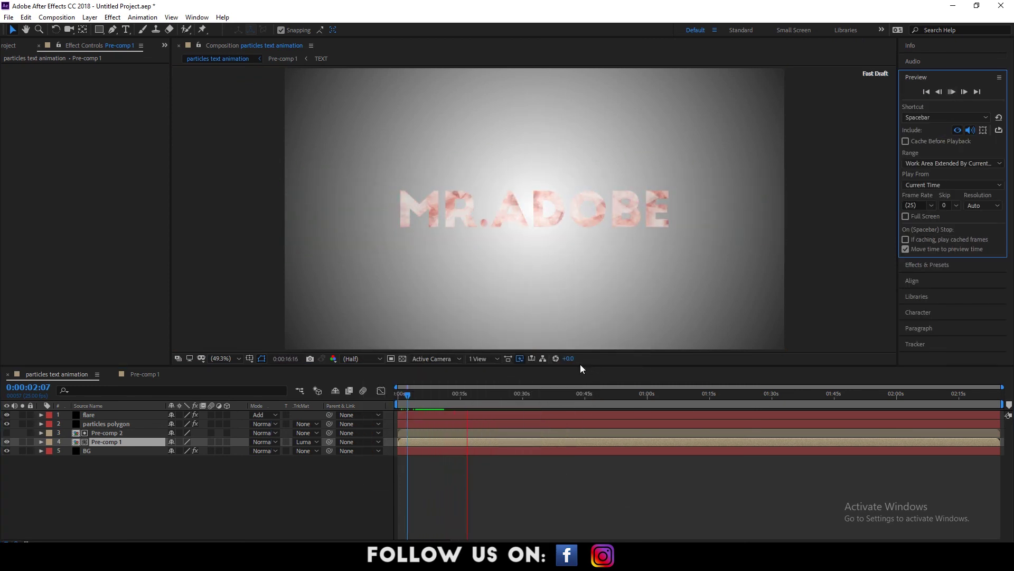
click(421, 393)
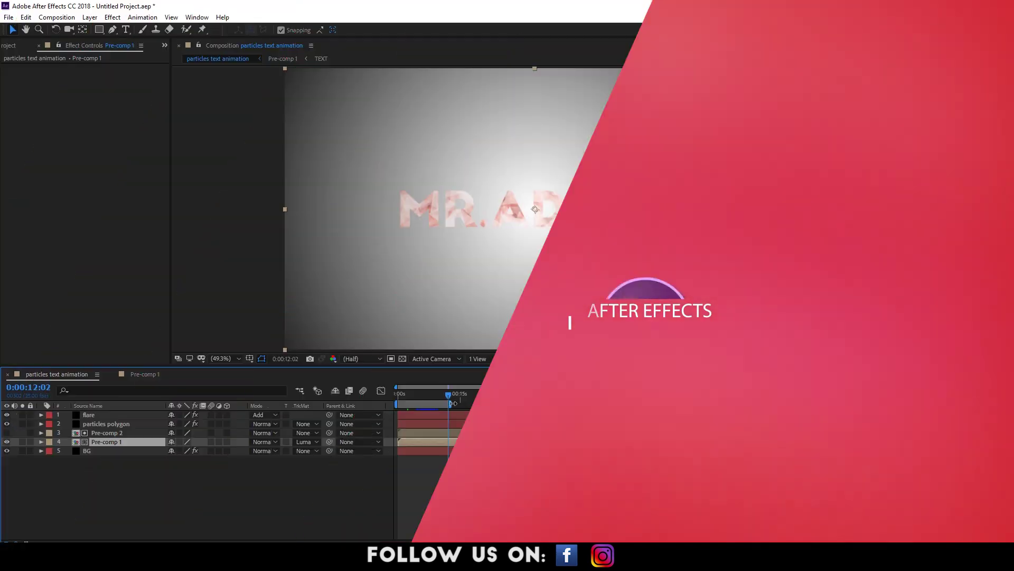
key(ctrl+m)
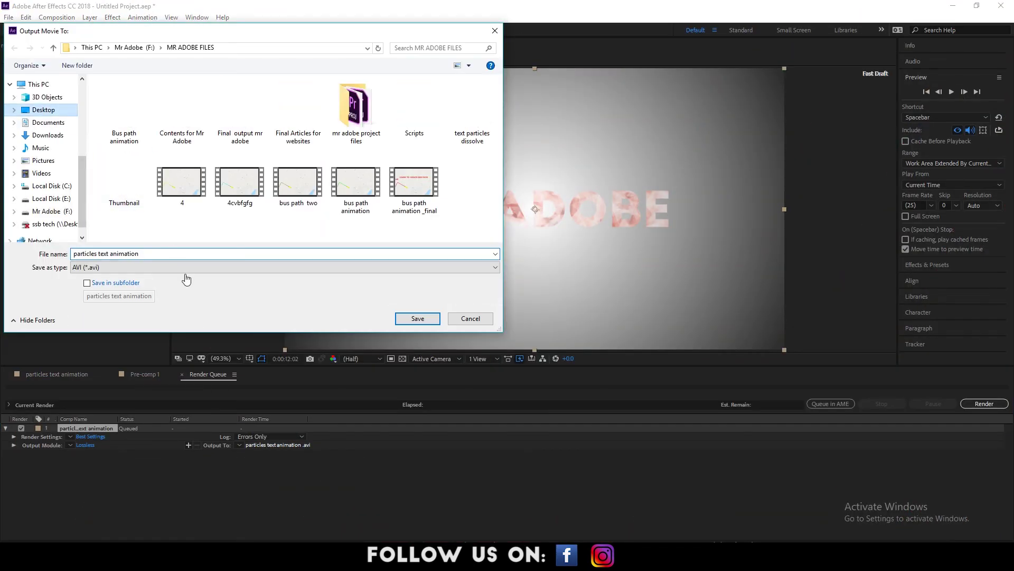
click(43, 91)
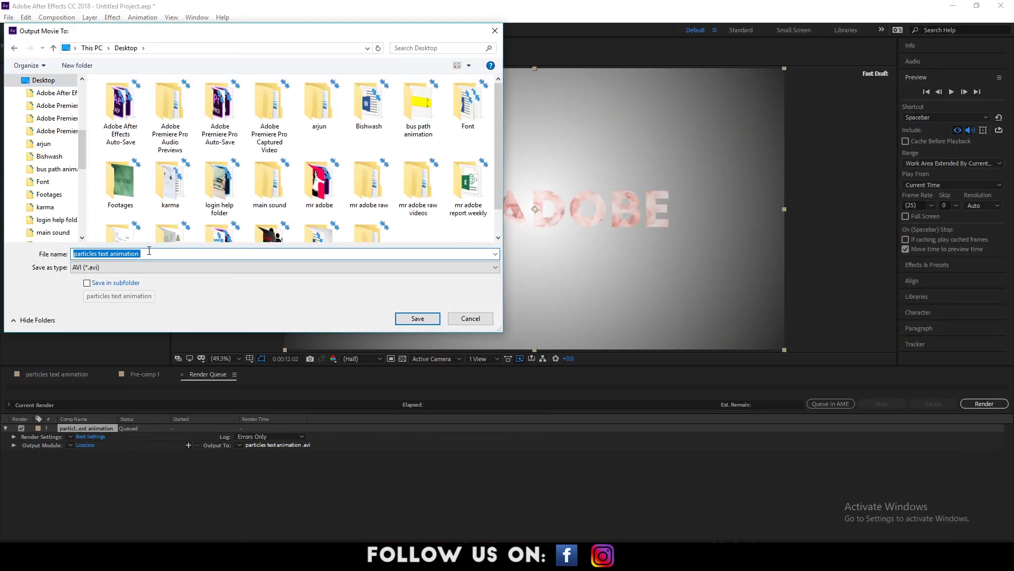